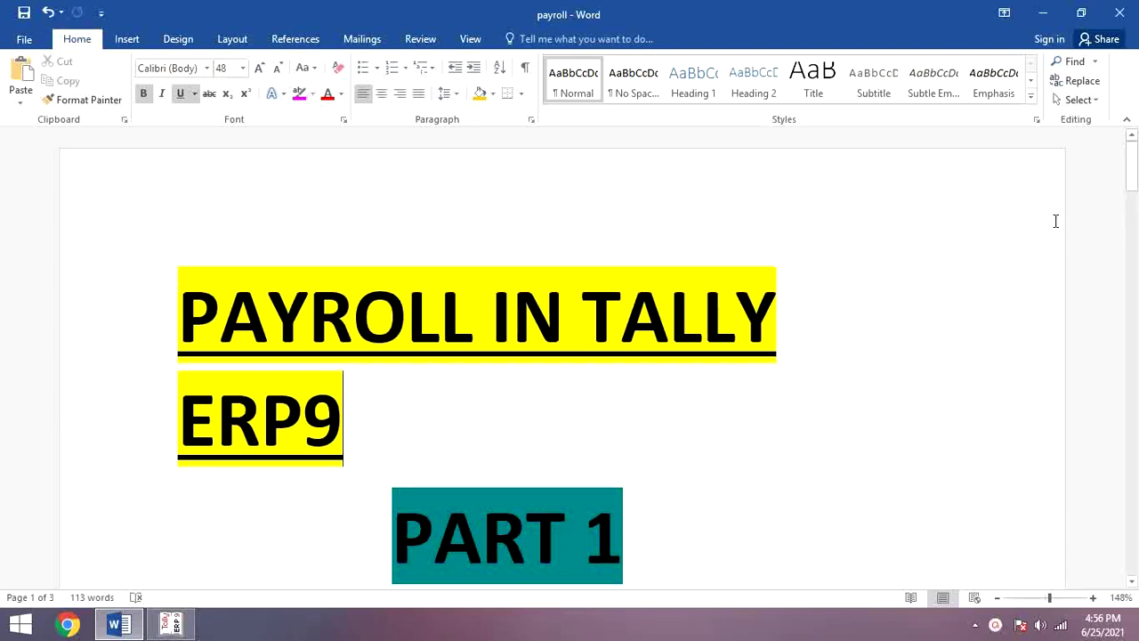
Step: Review the payroll accounting system chart and the M/S Krishna Traders employee salary table in the document
drag(1129, 181, 1132, 343)
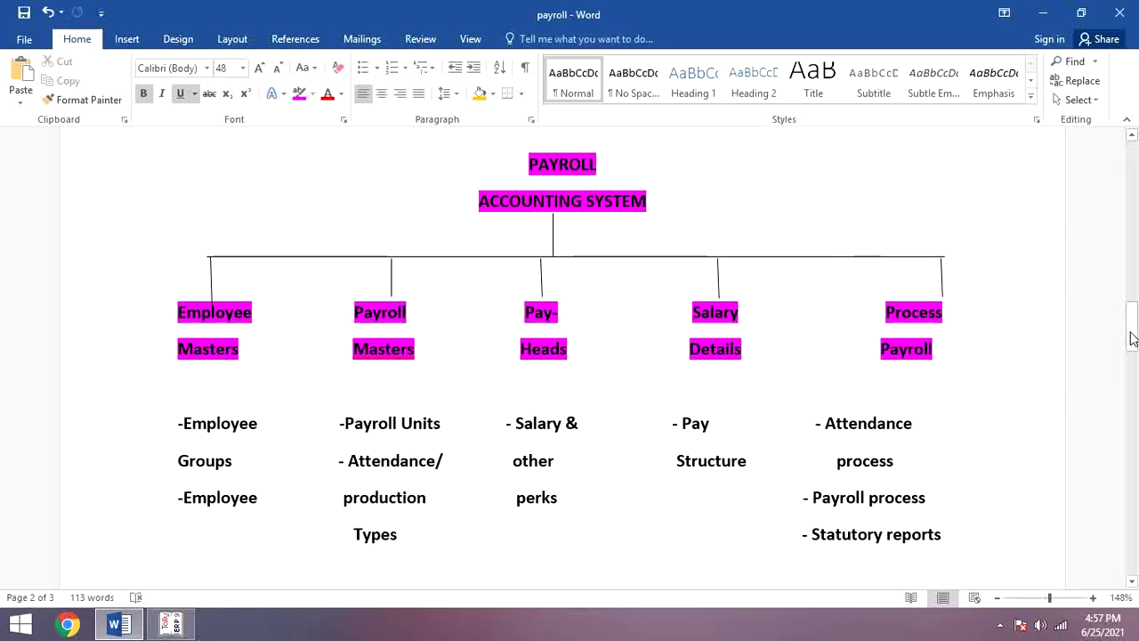
drag(1131, 331, 1132, 488)
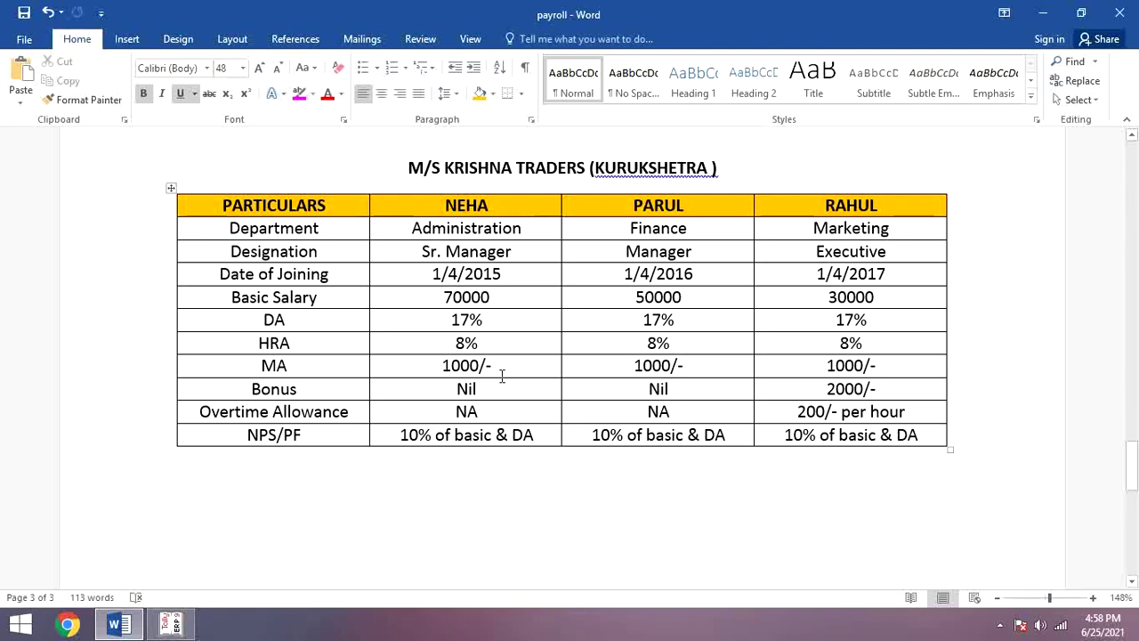
Step: Switch to Tally.ERP 9 and set Maintain payroll to Yes in the accounting features of Krishna Traders
click(167, 627)
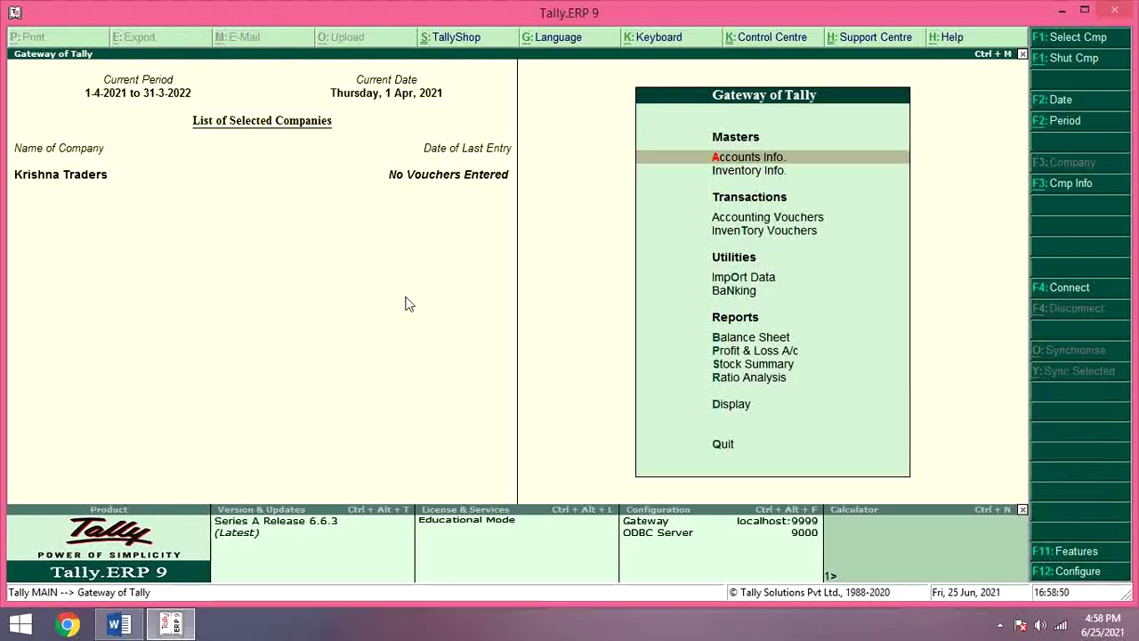
key(F11)
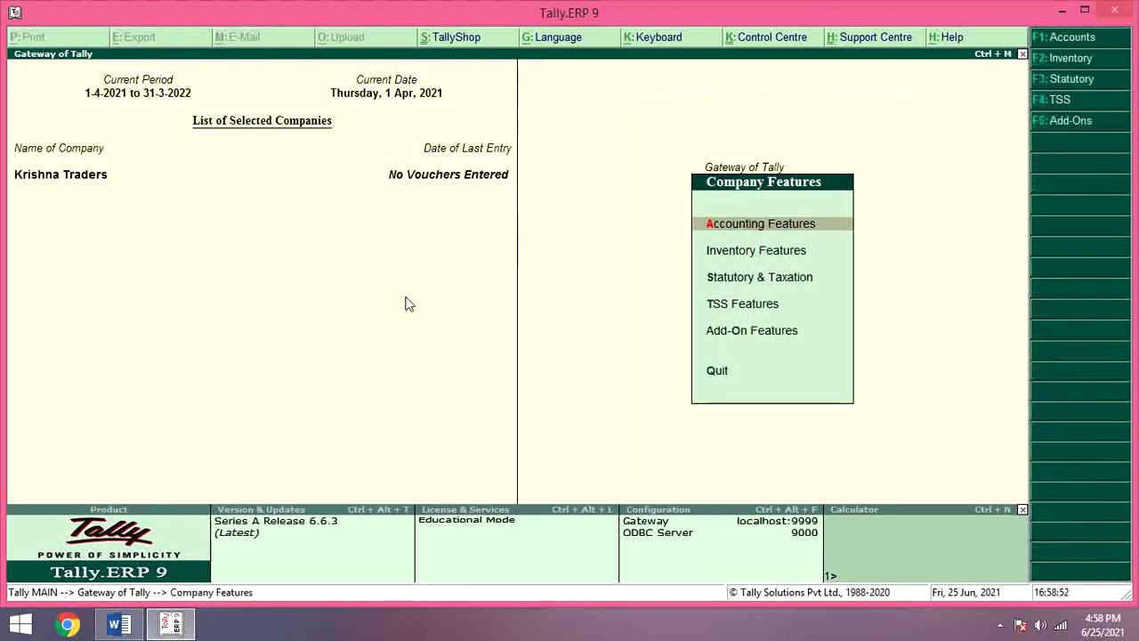
key(Return)
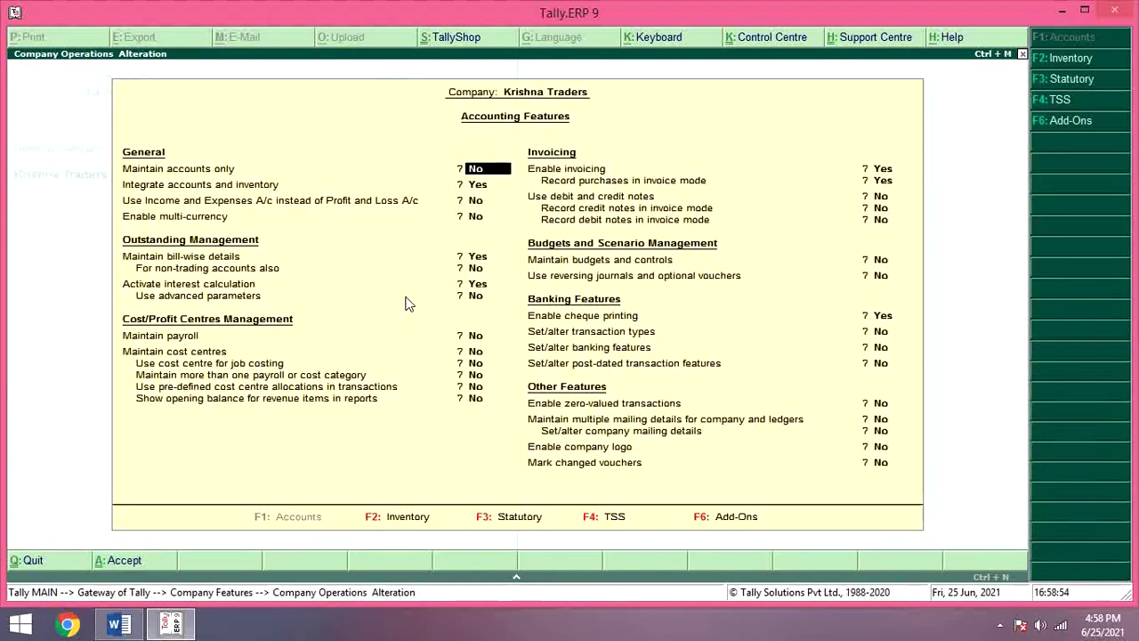
key(Return)
key(Return)
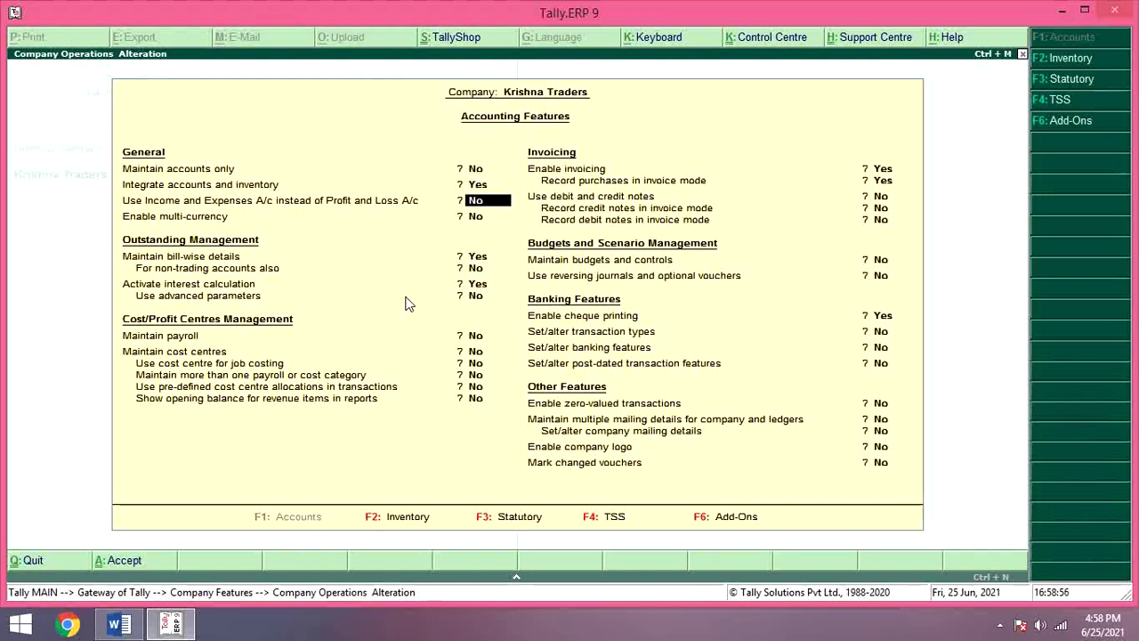
key(Return)
key(Return)
key(Return)
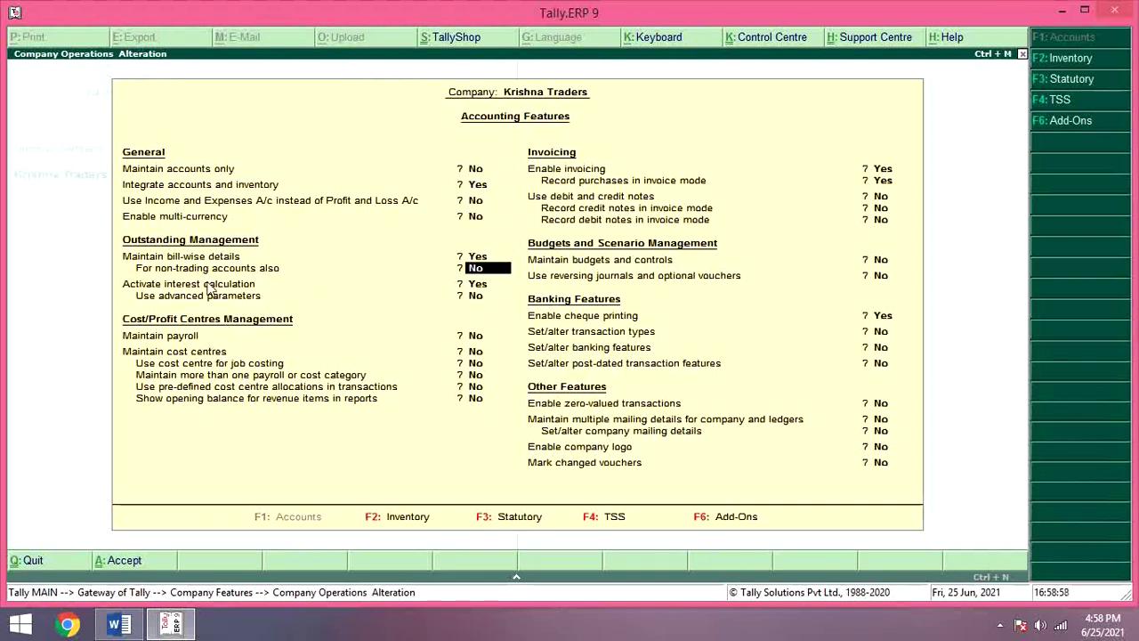
key(Return)
key(Return)
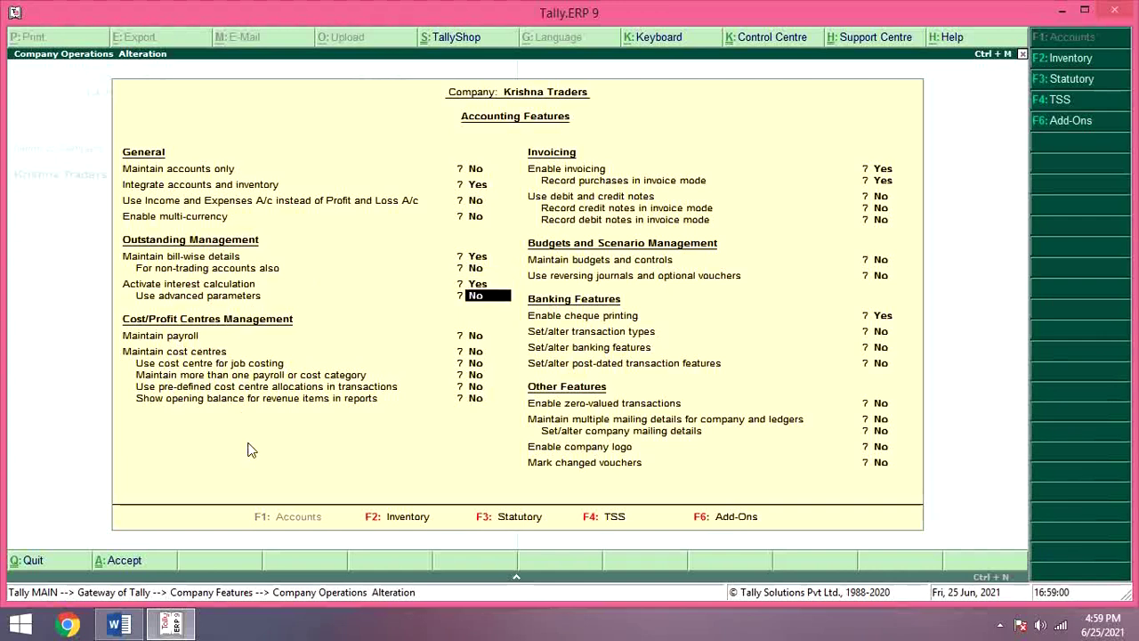
key(Return)
text(Y)
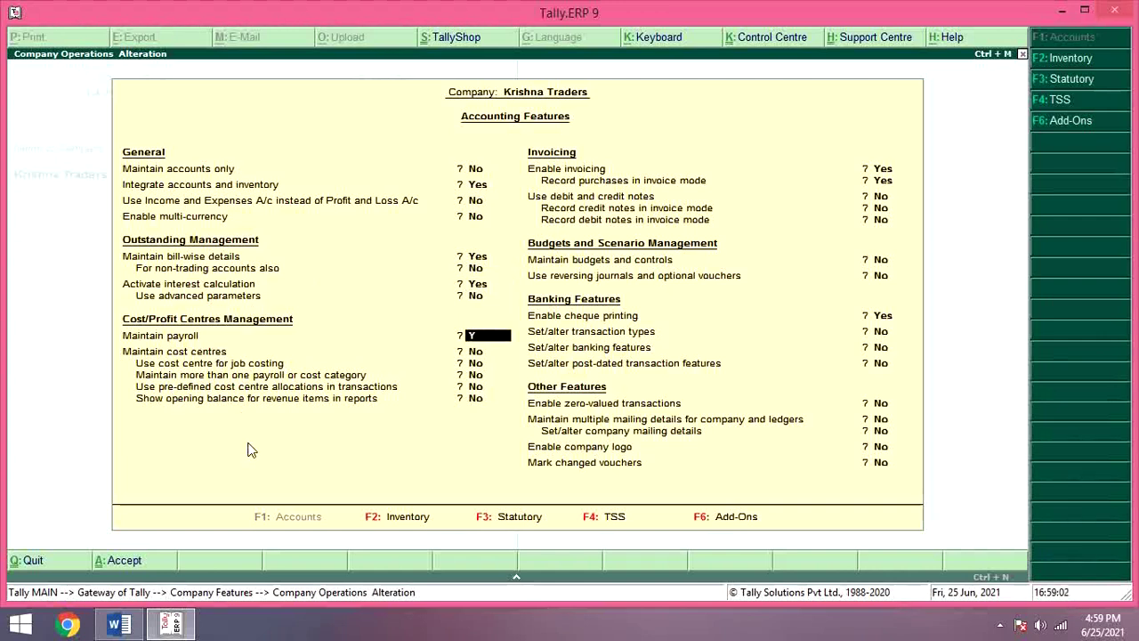
key(Return)
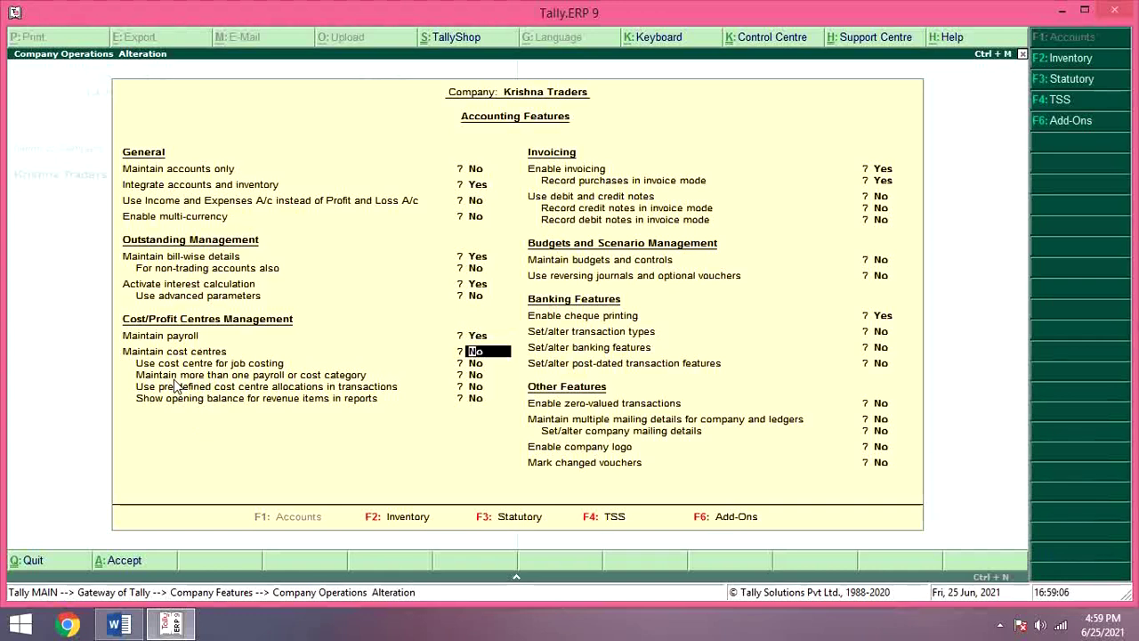
Step: Set Maintain more than one payroll or cost category to Yes and save the accounting features
key(Return)
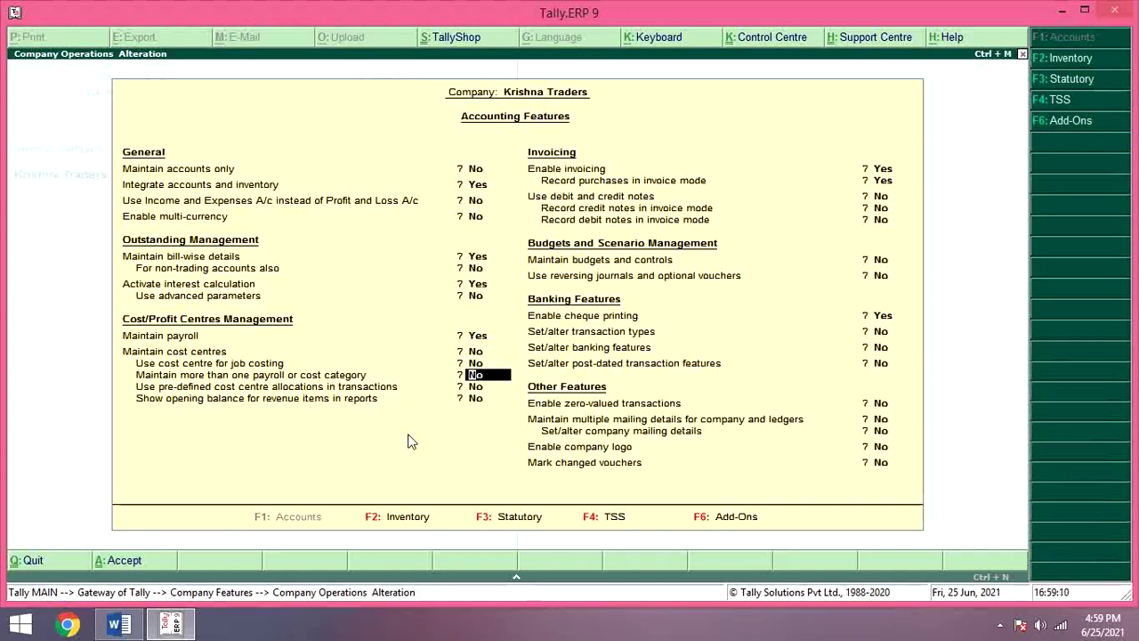
key(y)
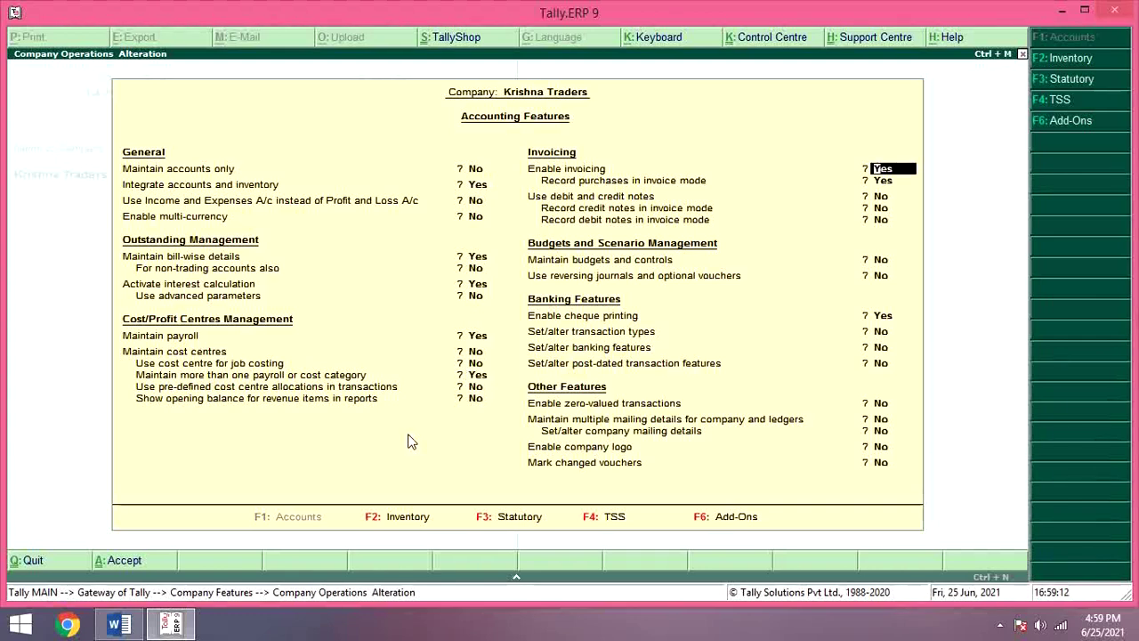
key(Return)
key(Return)
key(Return)
key(Return)
key(Return)
key(Return)
key(Return)
key(Return)
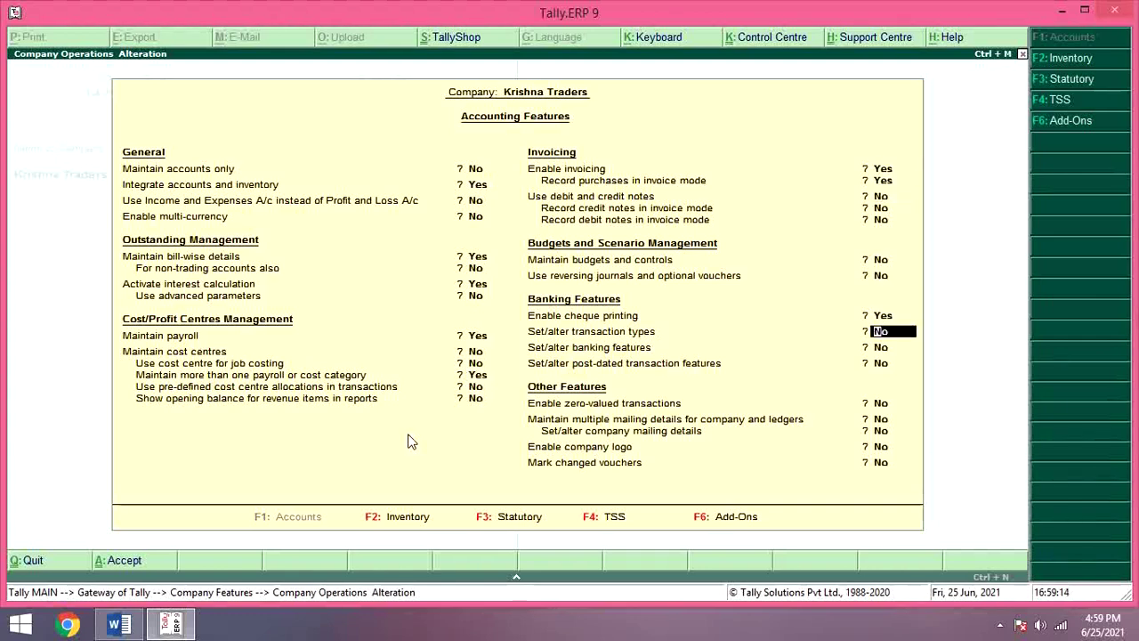
key(Return)
key(Return)
key(Return)
key(Return)
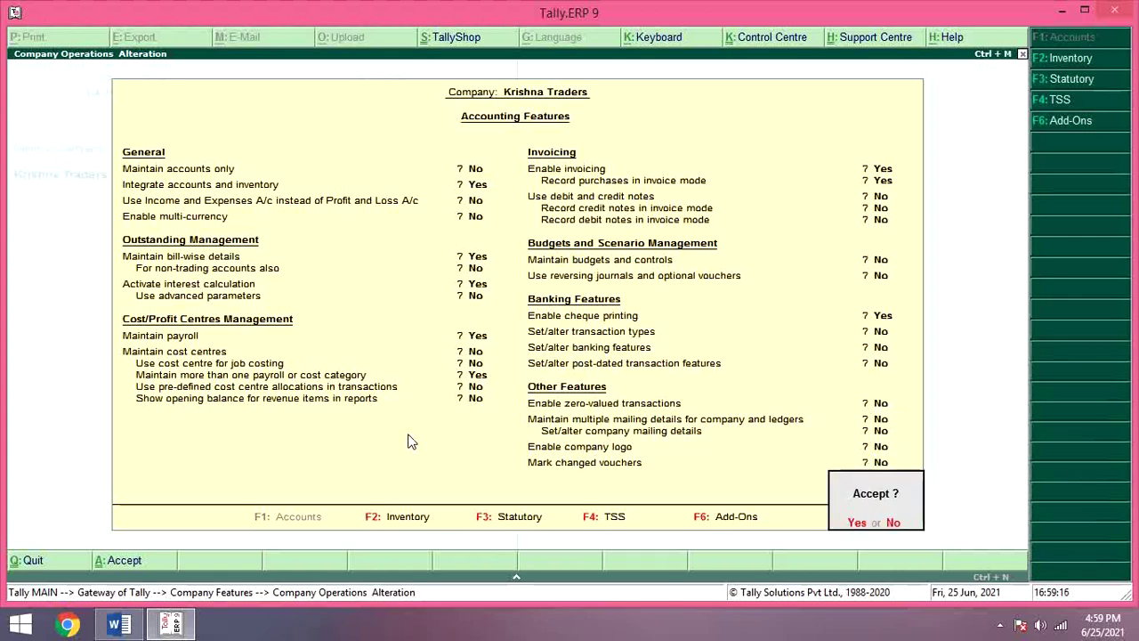
key(y)
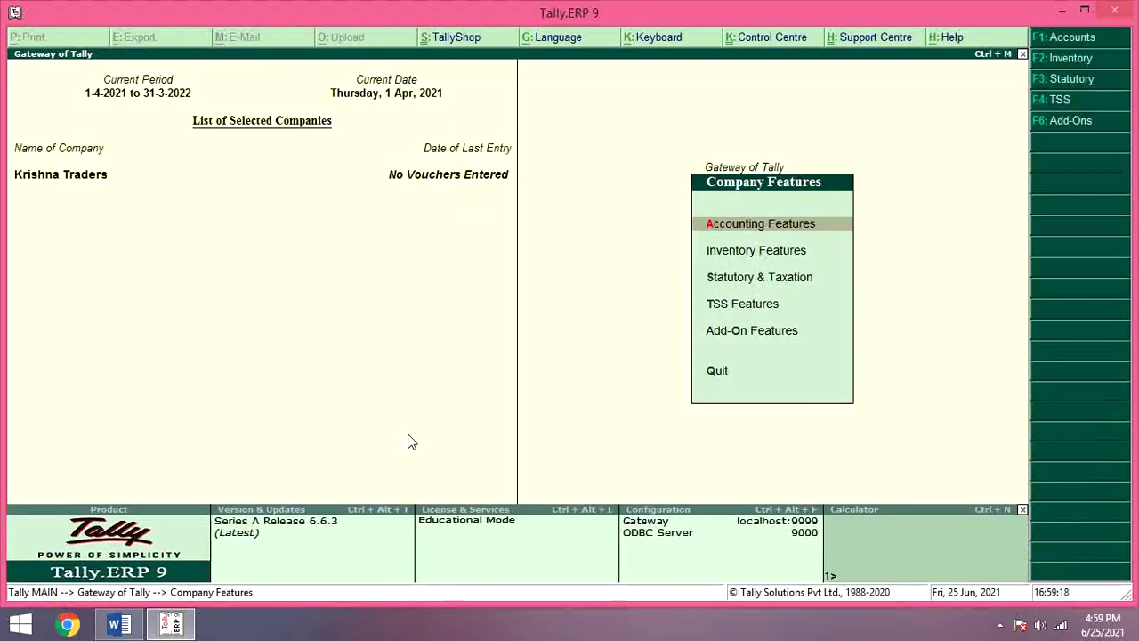
Step: In the Statutory & Taxation features, set Enable payroll statutory and Set/alter payroll statutory details to Yes
key(Down)
key(Down)
key(Return)
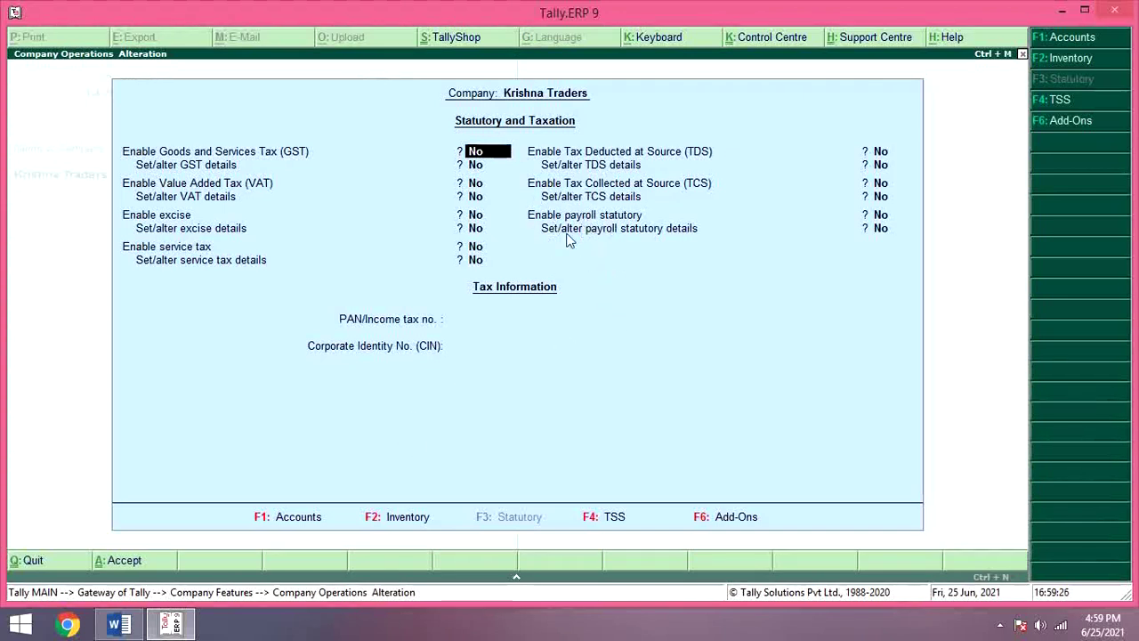
key(Return)
key(Return)
key(Return)
key(Return)
key(Return)
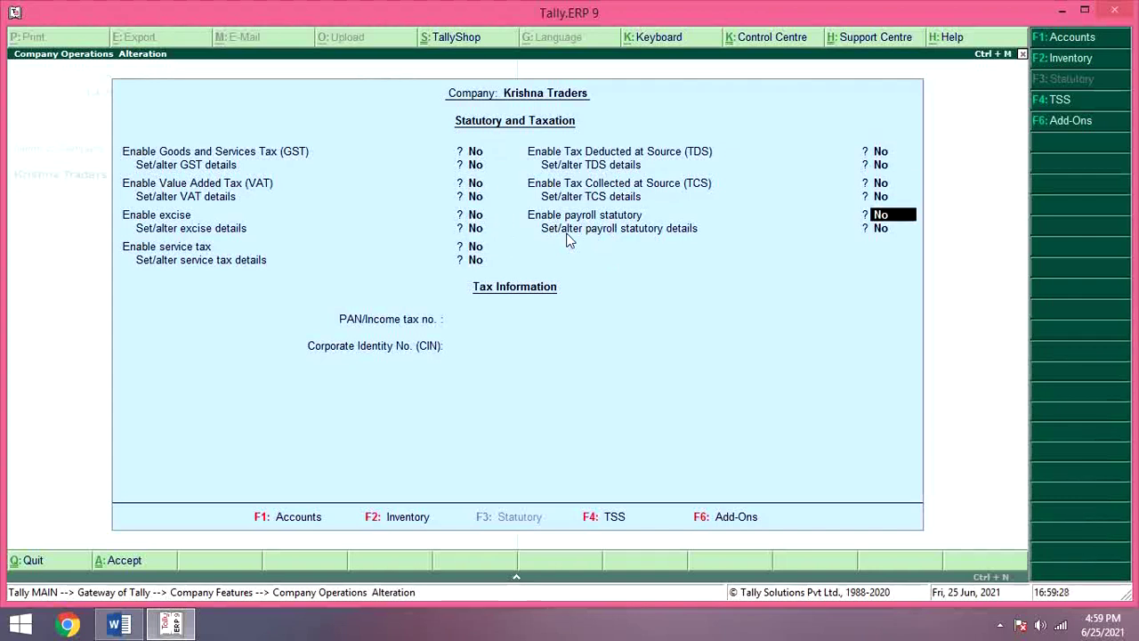
text(Y)
key(Return)
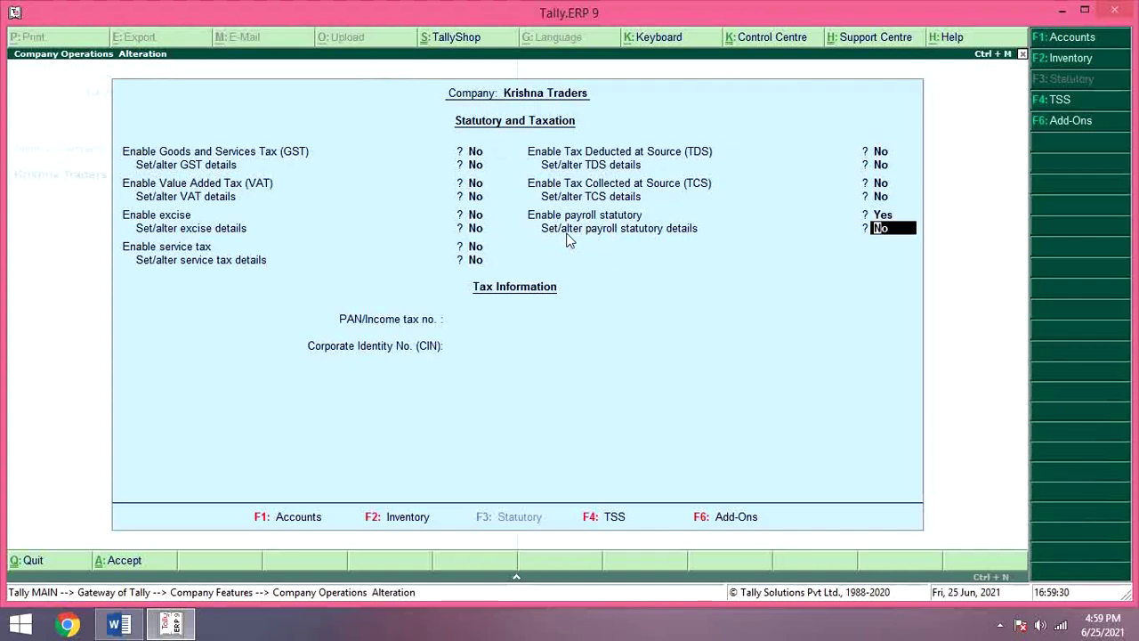
text(Y)
key(Return)
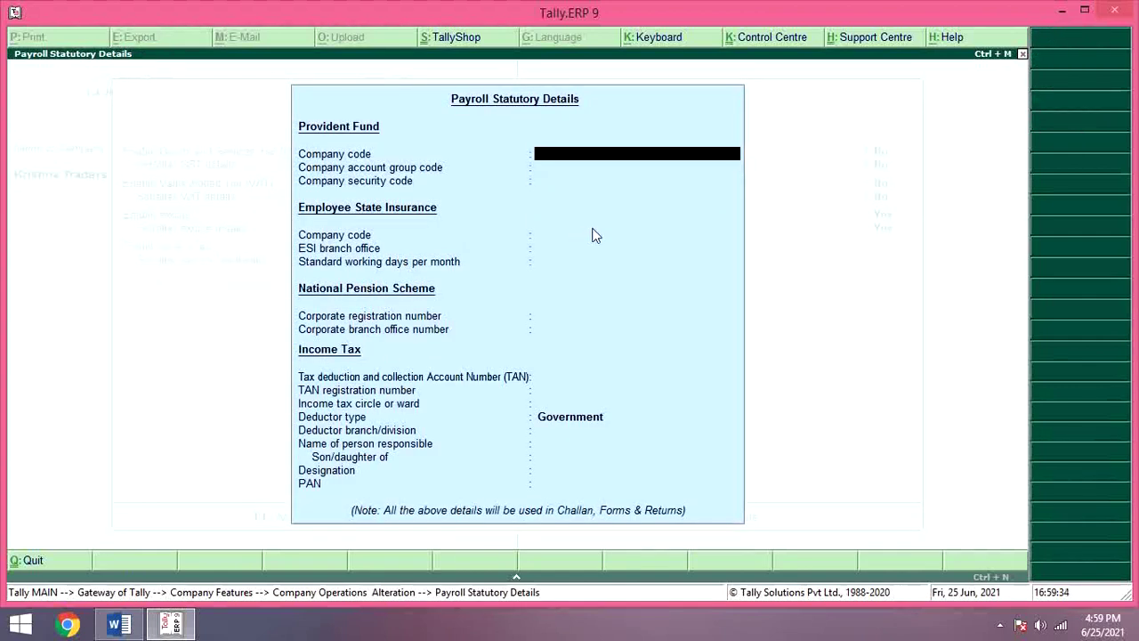
Step: Set the deductor type to Others in the payroll statutory details, leaving all remaining fields blank
key(Return)
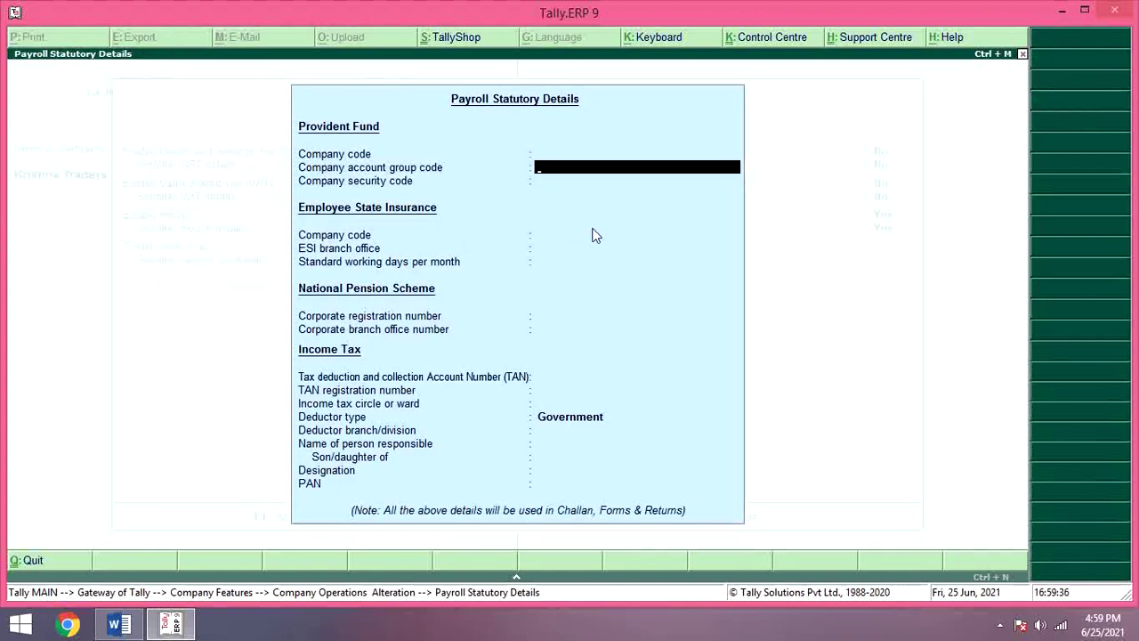
key(Return)
key(Return)
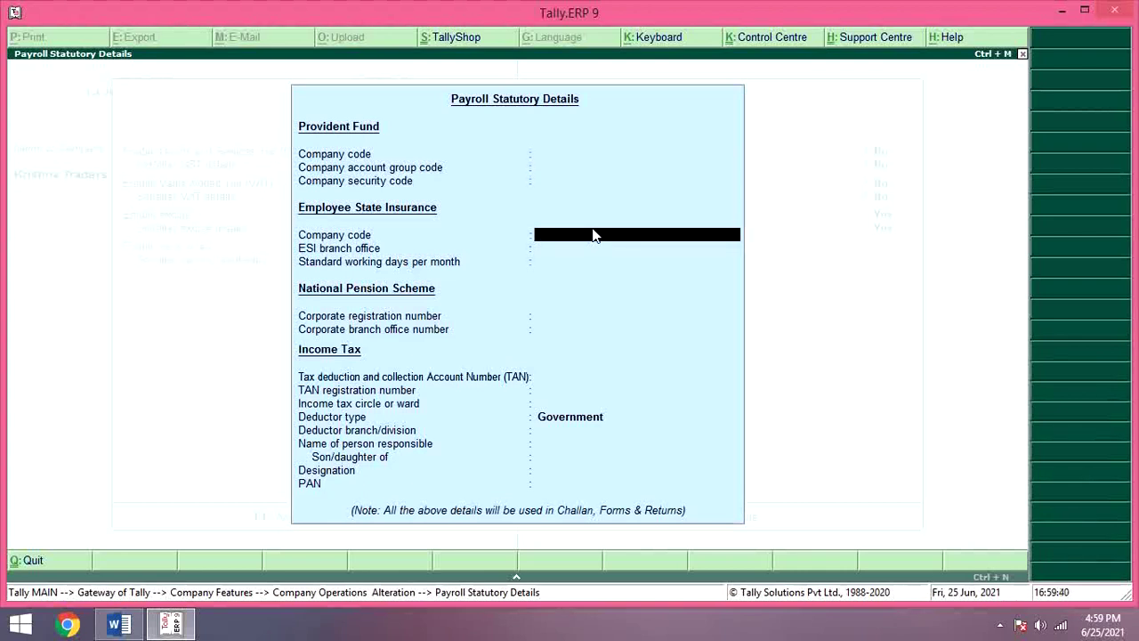
key(Return)
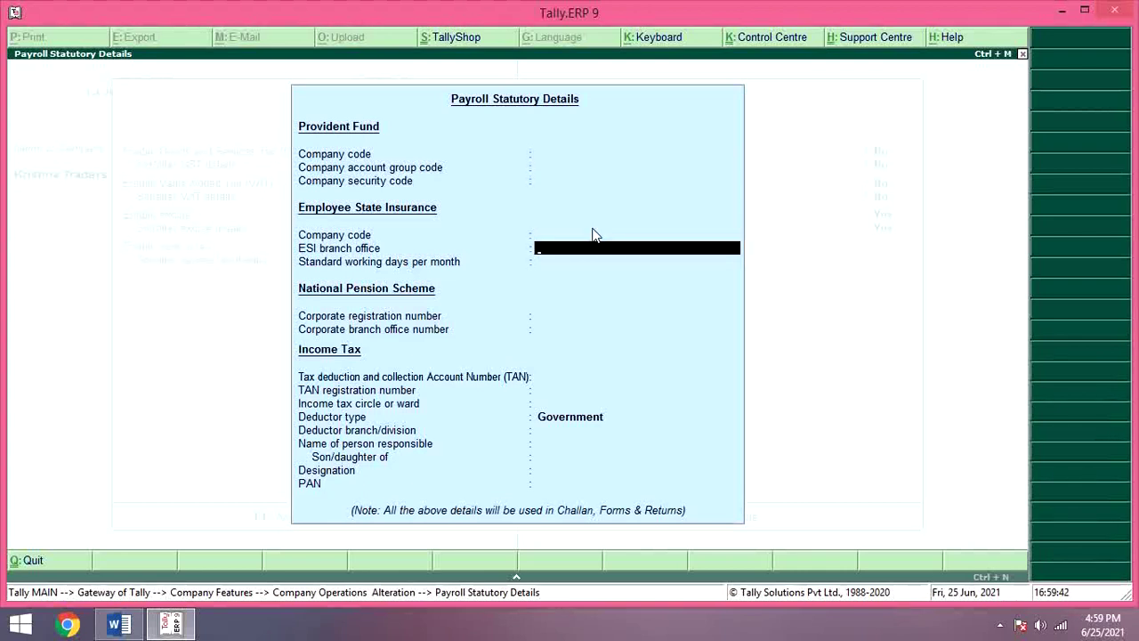
key(Return)
key(Return)
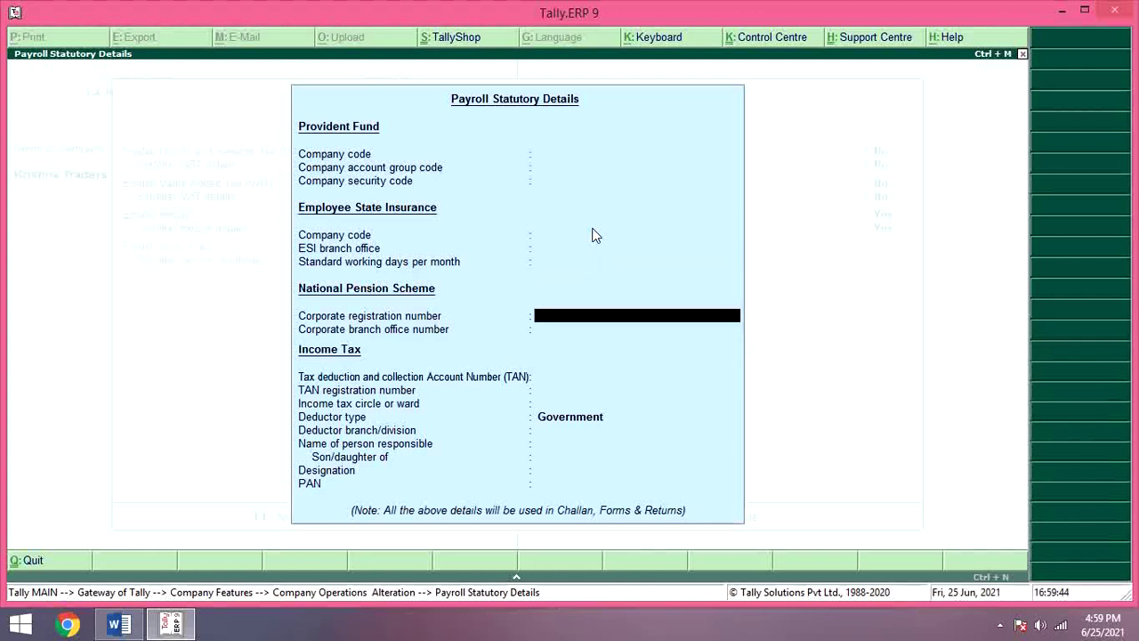
key(Return)
key(Return)
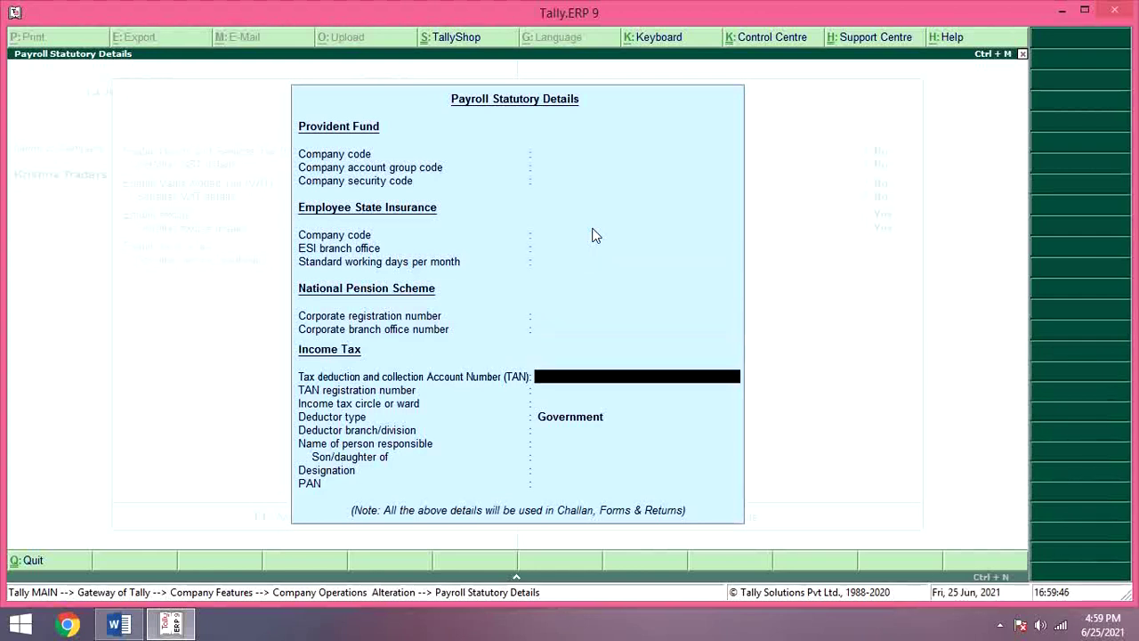
key(Return)
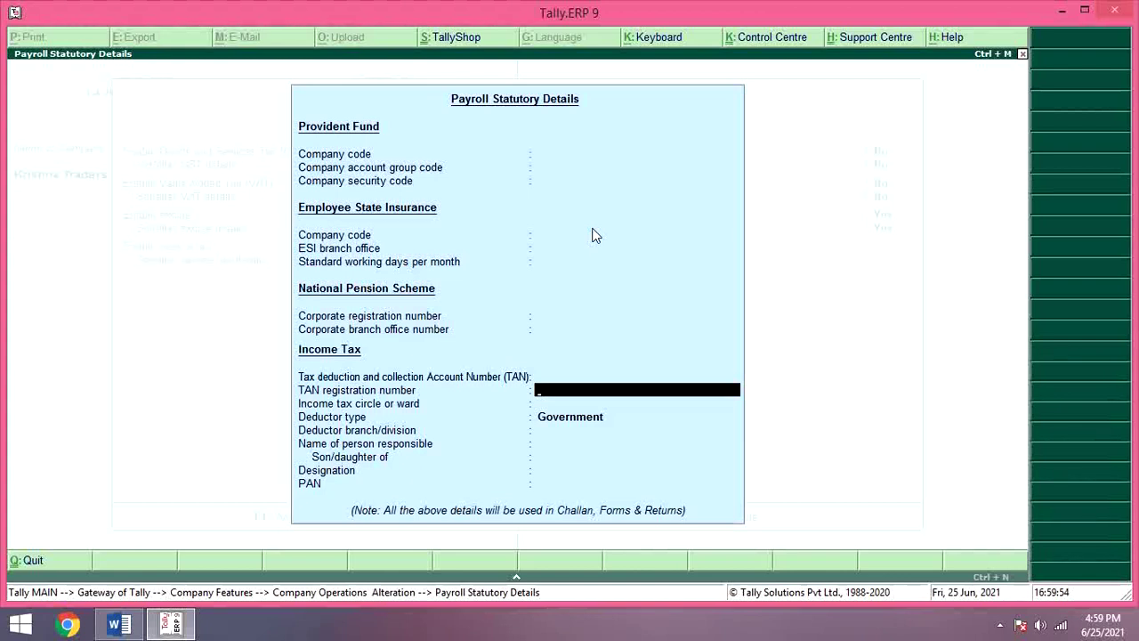
key(Return)
key(Return)
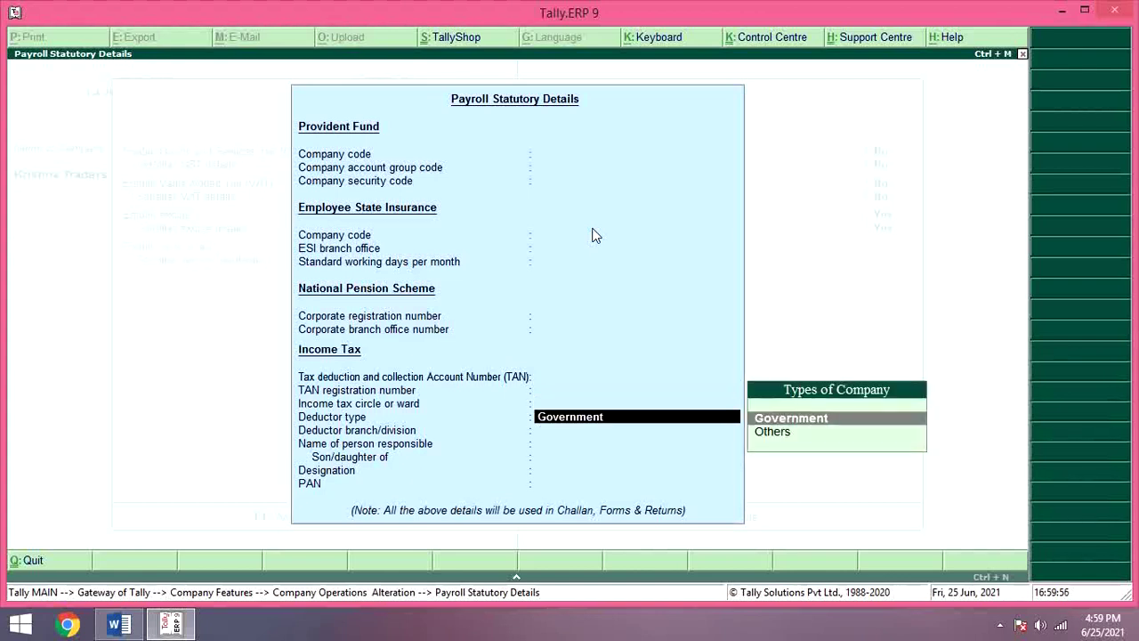
key(Down)
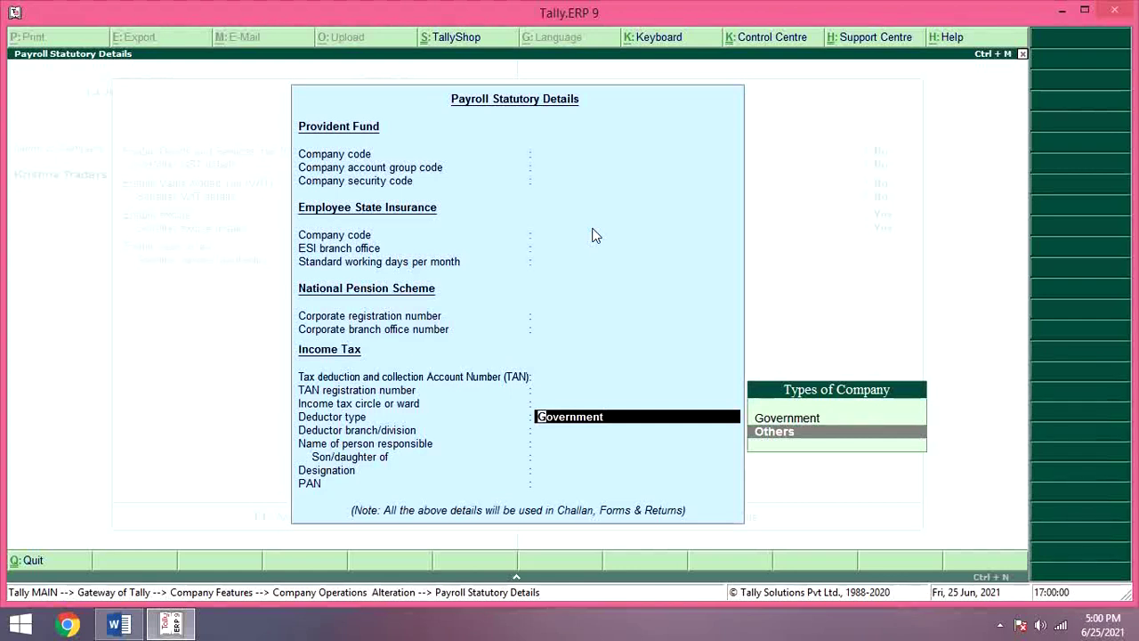
key(Return)
key(Return)
key(Return)
key(Return)
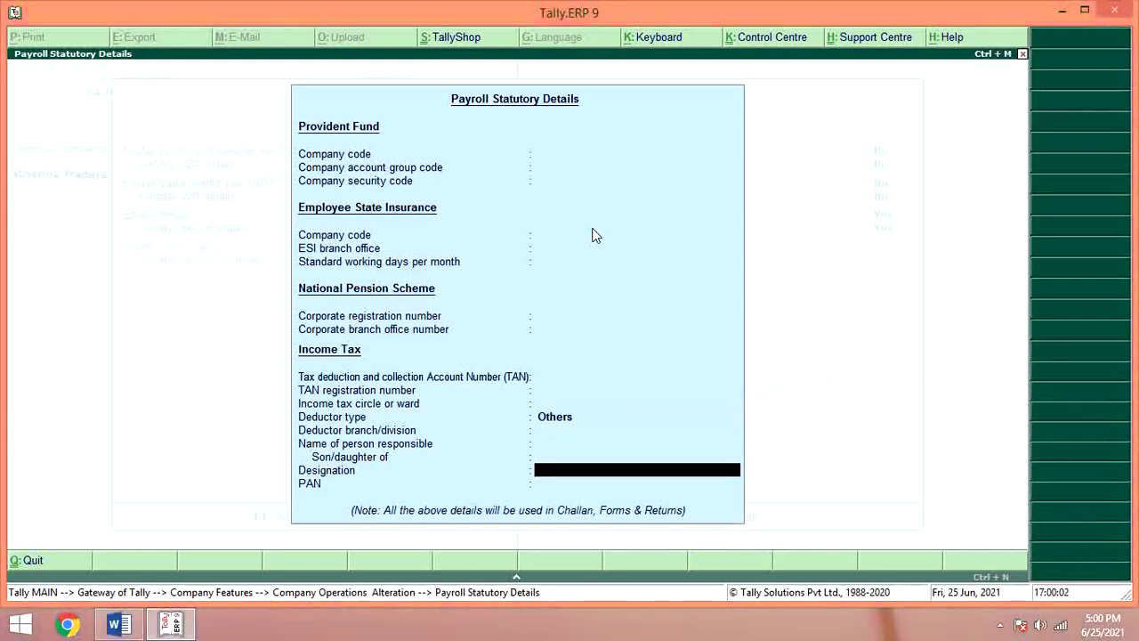
key(Return)
key(Return)
Step: Leave the income tax and corporate identity numbers blank and save the statutory and taxation features
key(Return)
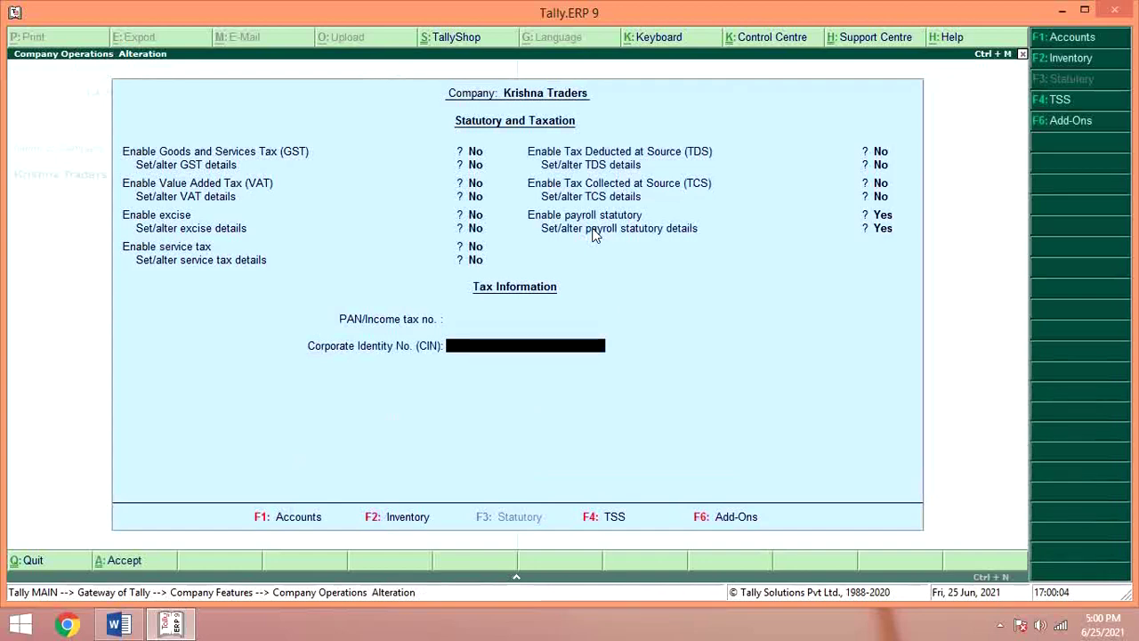
key(Return)
key(Return)
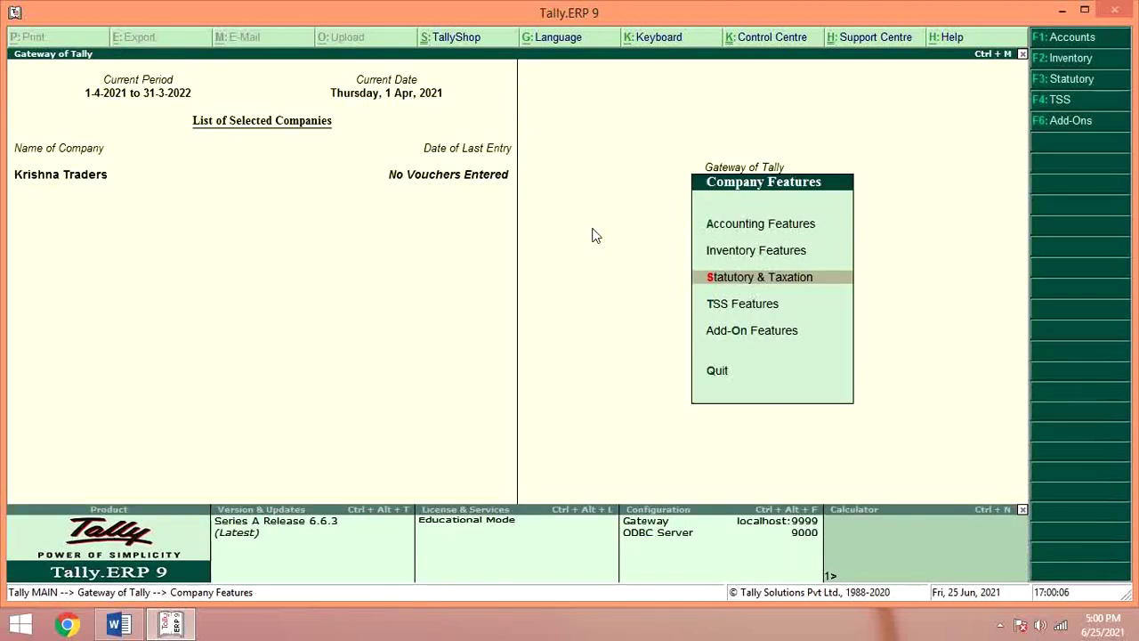
Step: Return to the Gateway of Tally without quitting the program and open Payroll Info
key(Escape)
key(Escape)
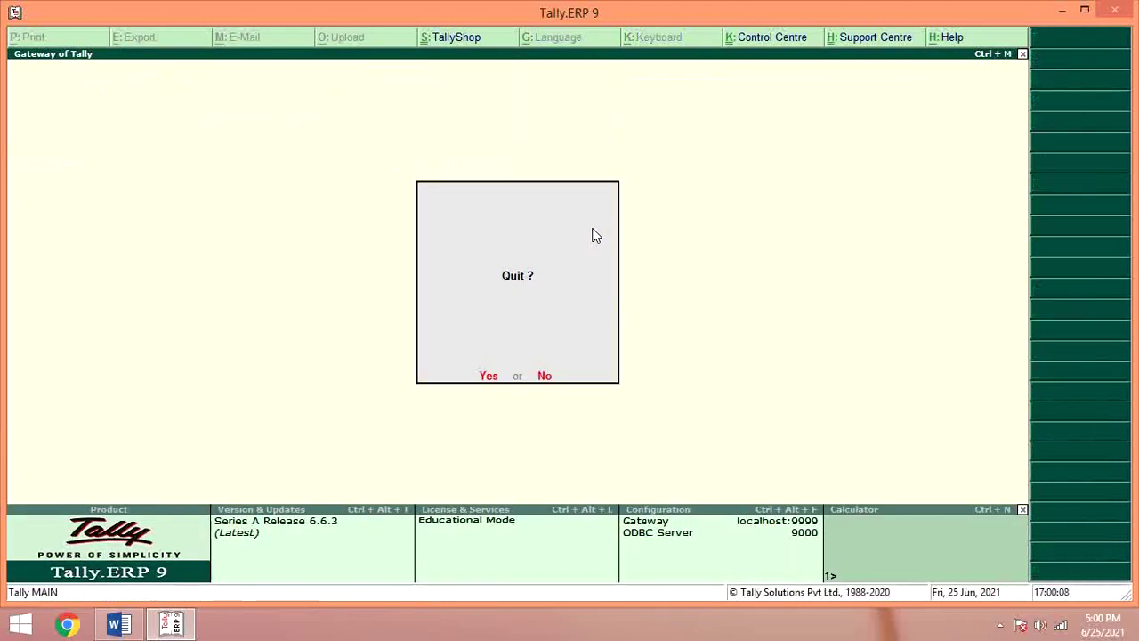
key(Escape)
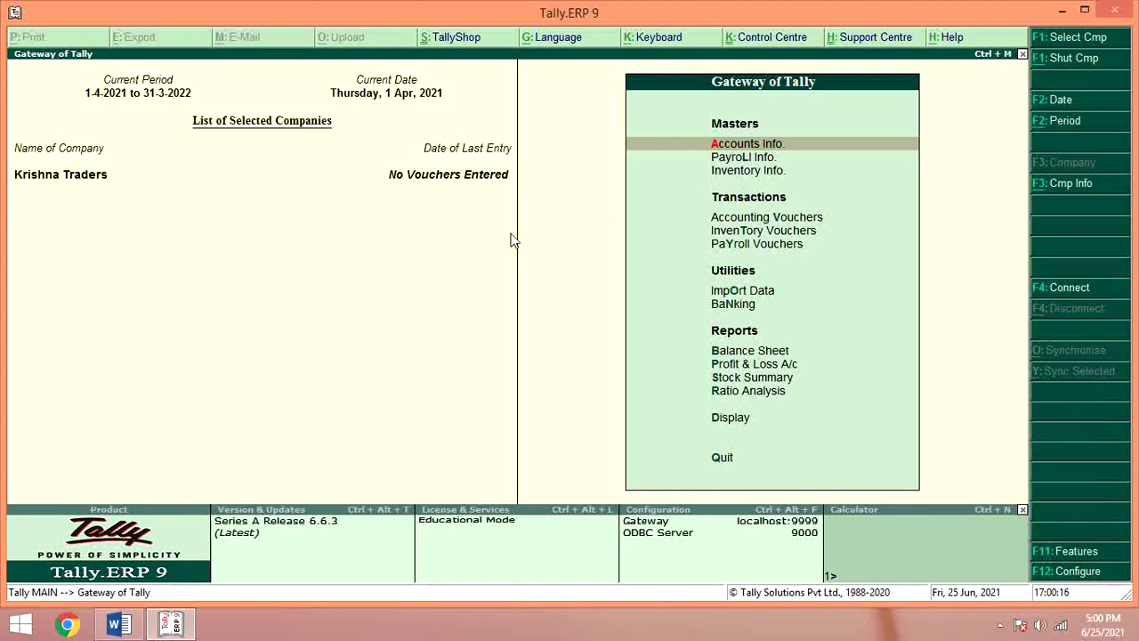
key(Down)
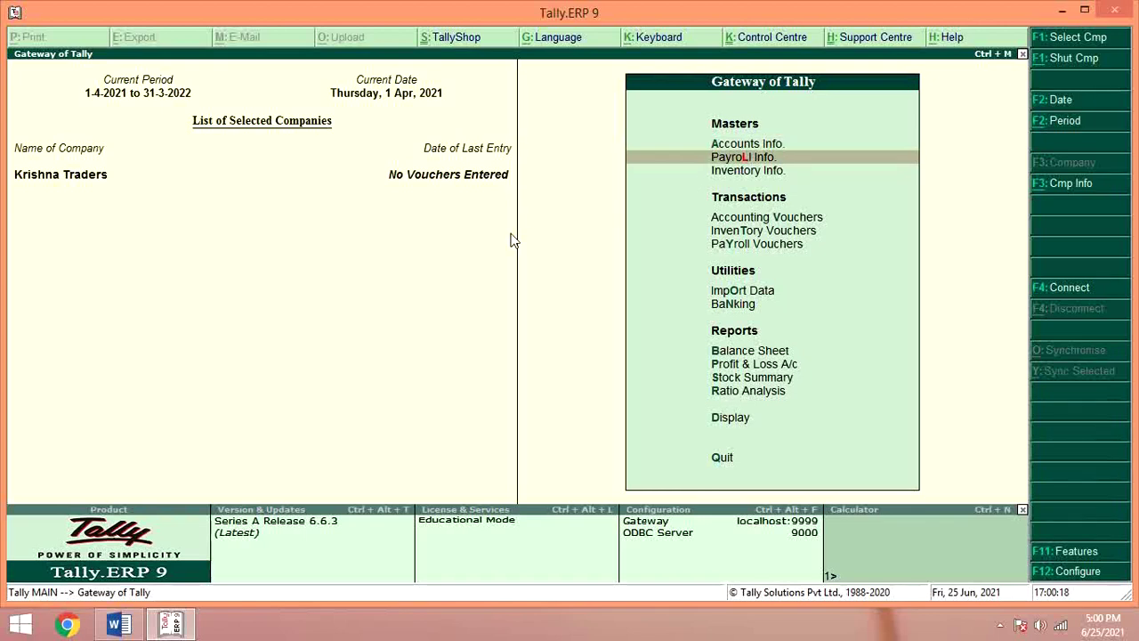
key(Return)
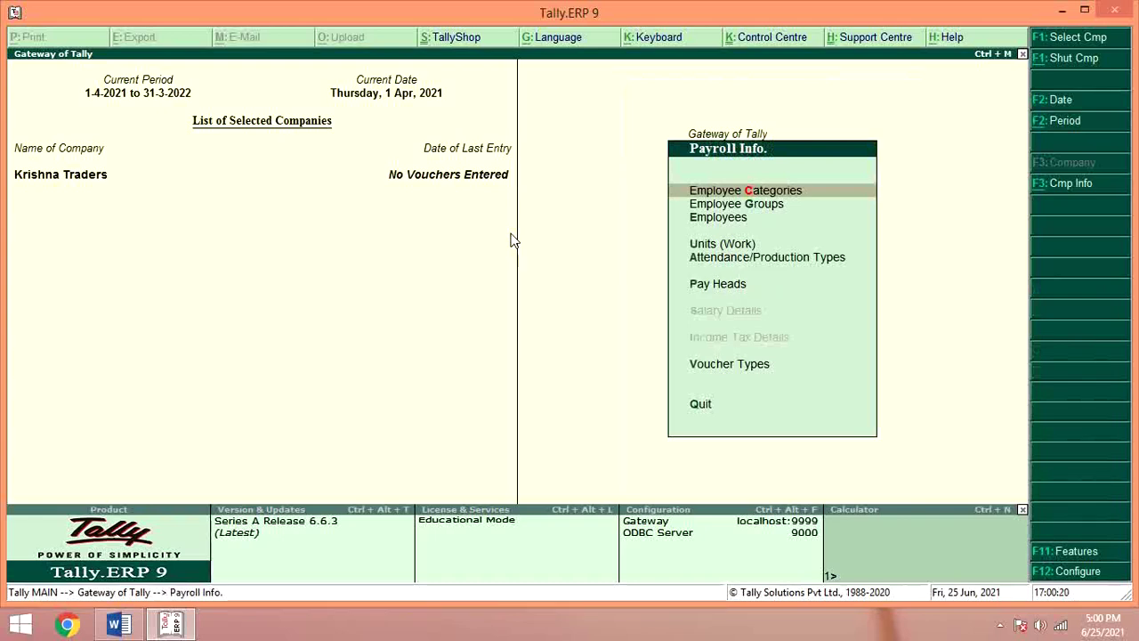
Step: Switch to Word to consult the employee details table for M/S Krishna Traders
click(129, 623)
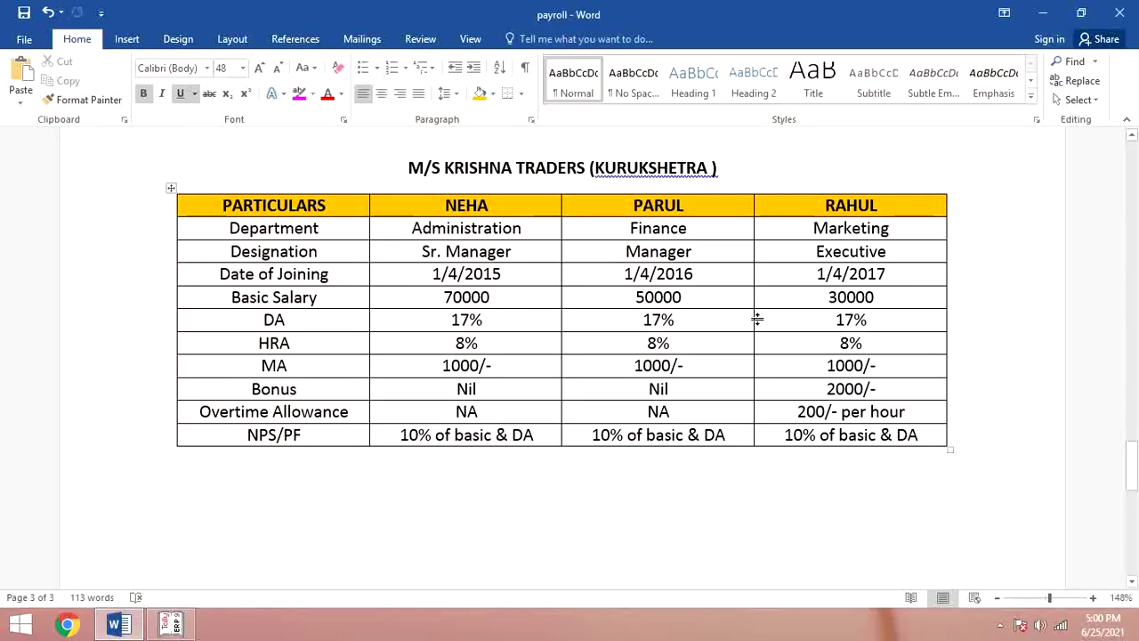
Step: Review the payroll accounting system chart in the Word document and switch back to Tally.ERP 9
drag(1130, 467, 1128, 334)
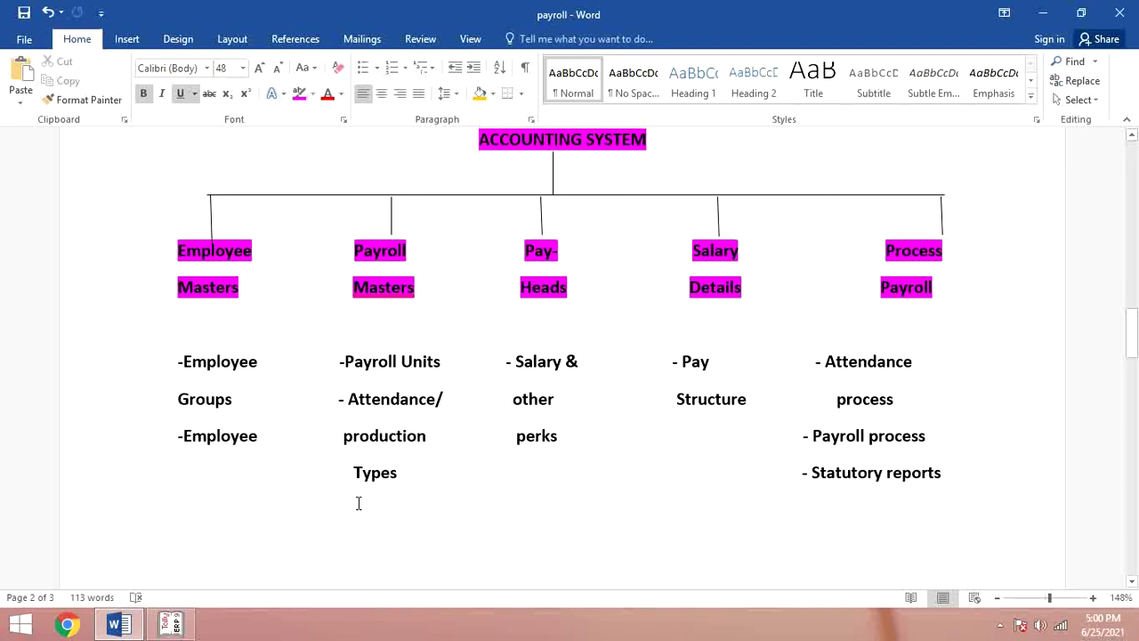
drag(1135, 347, 1132, 472)
key(alt+Tab)
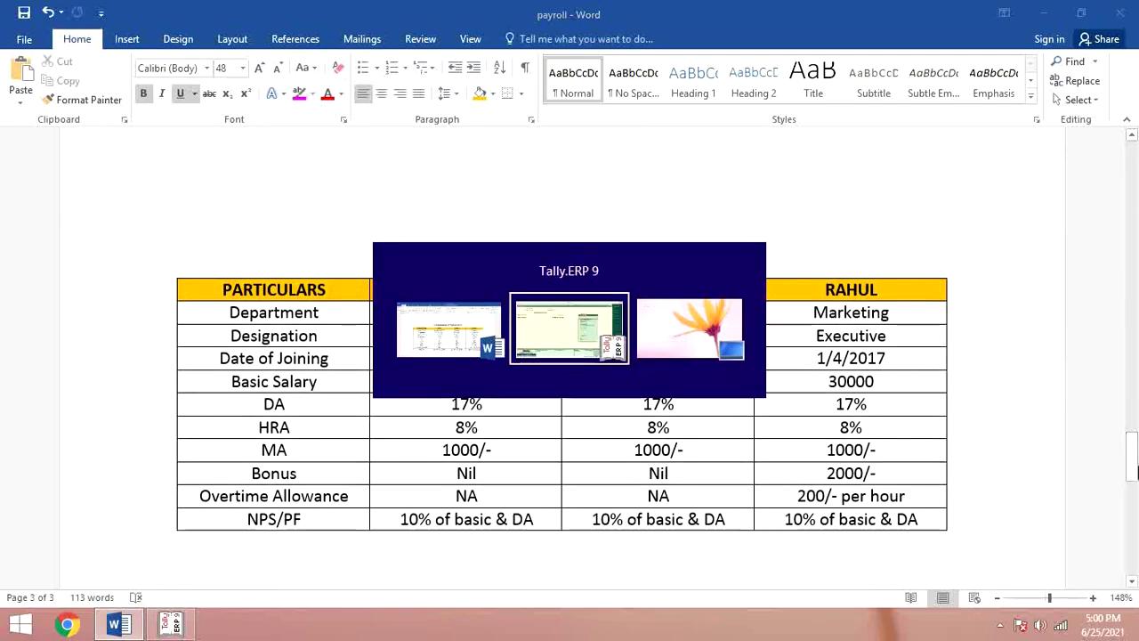
Step: Start creating a single employee group in the Primary Cost Category and check the department names in the Word table
key(Down)
key(Return)
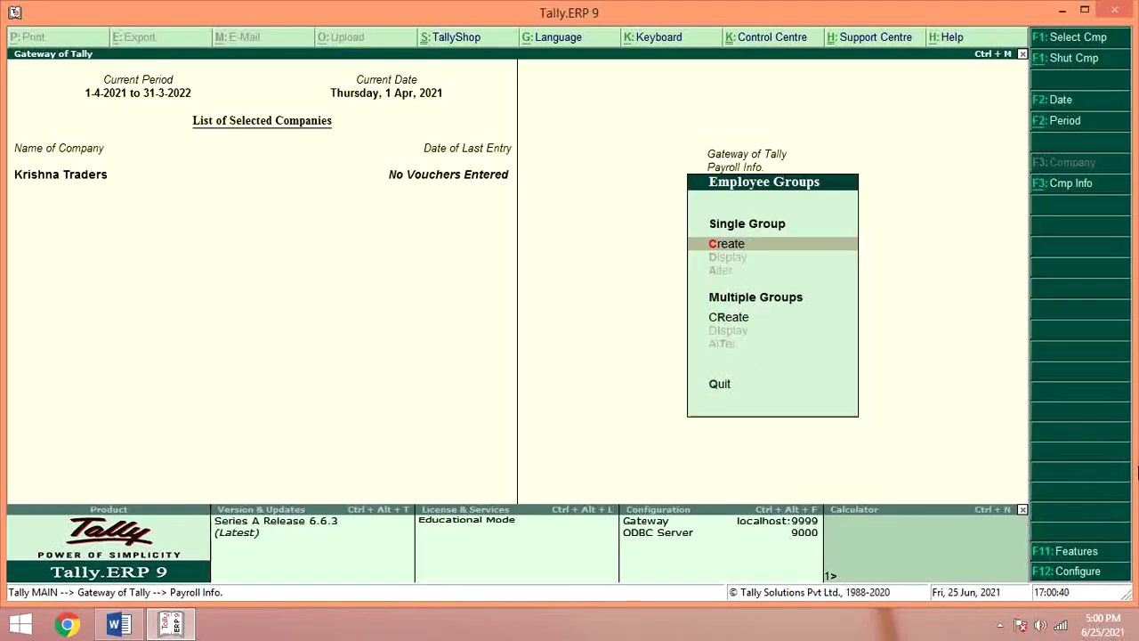
key(Return)
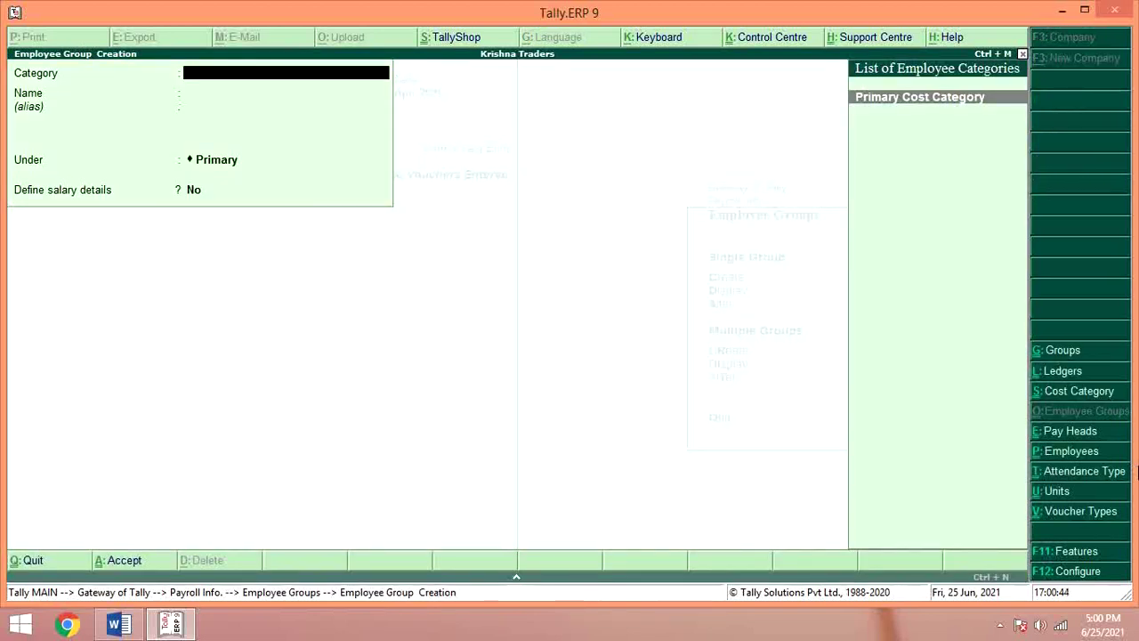
key(Return)
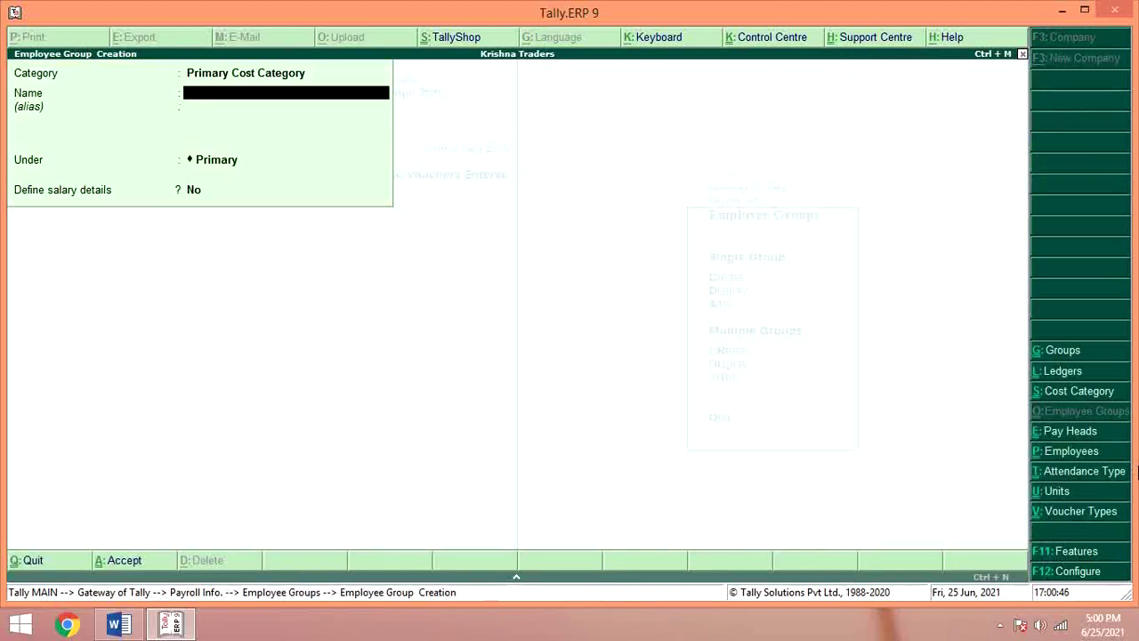
key(alt+Tab)
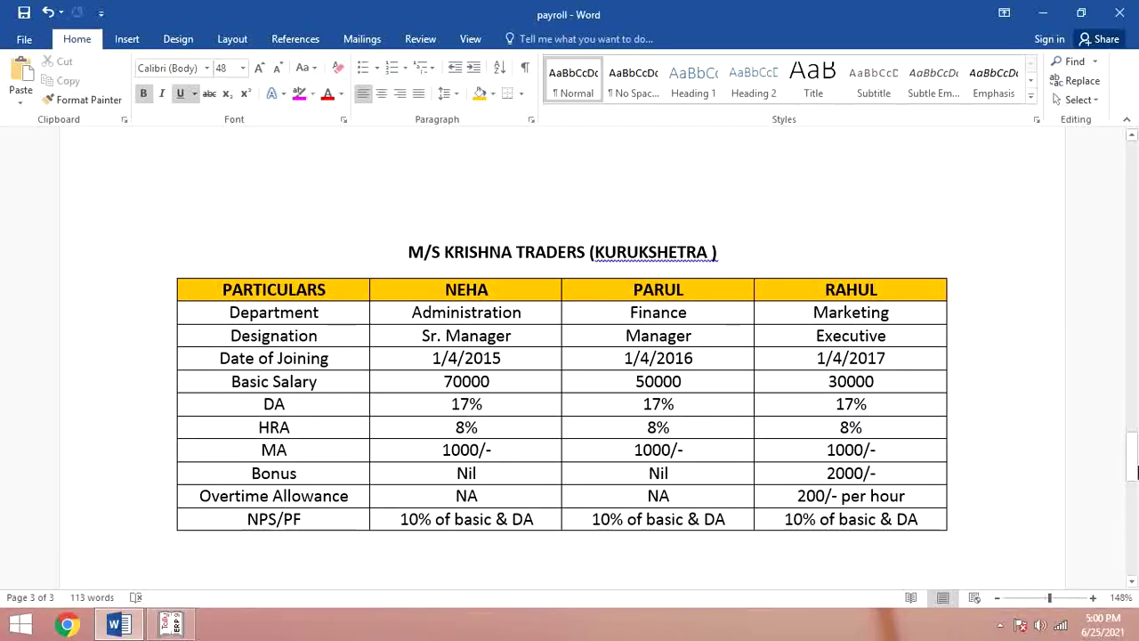
key(alt)
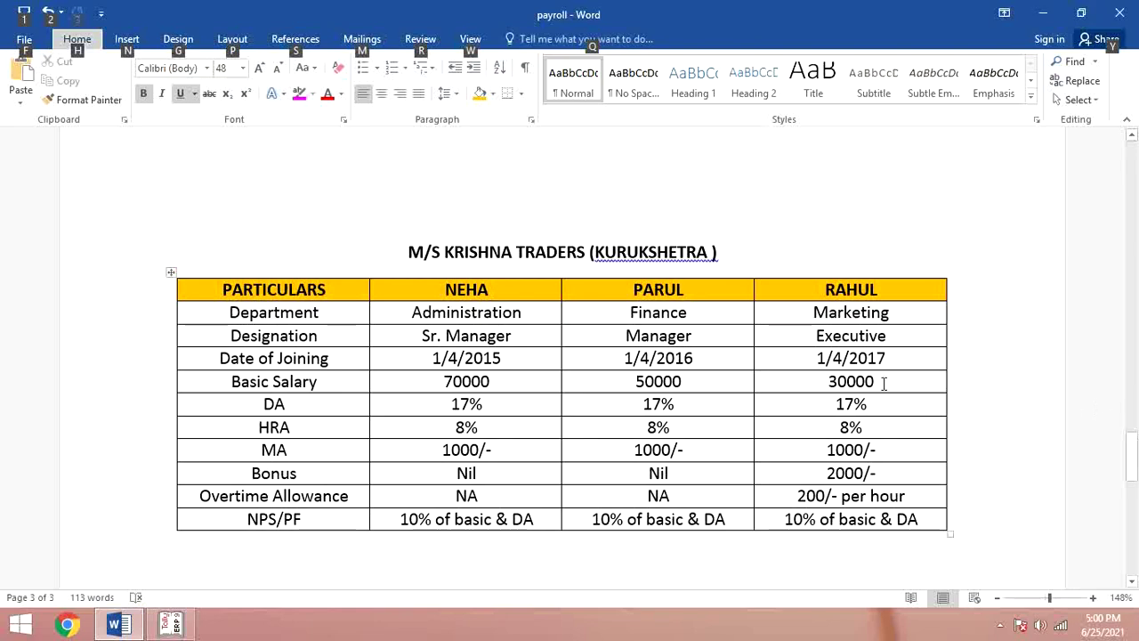
key(alt+Tab)
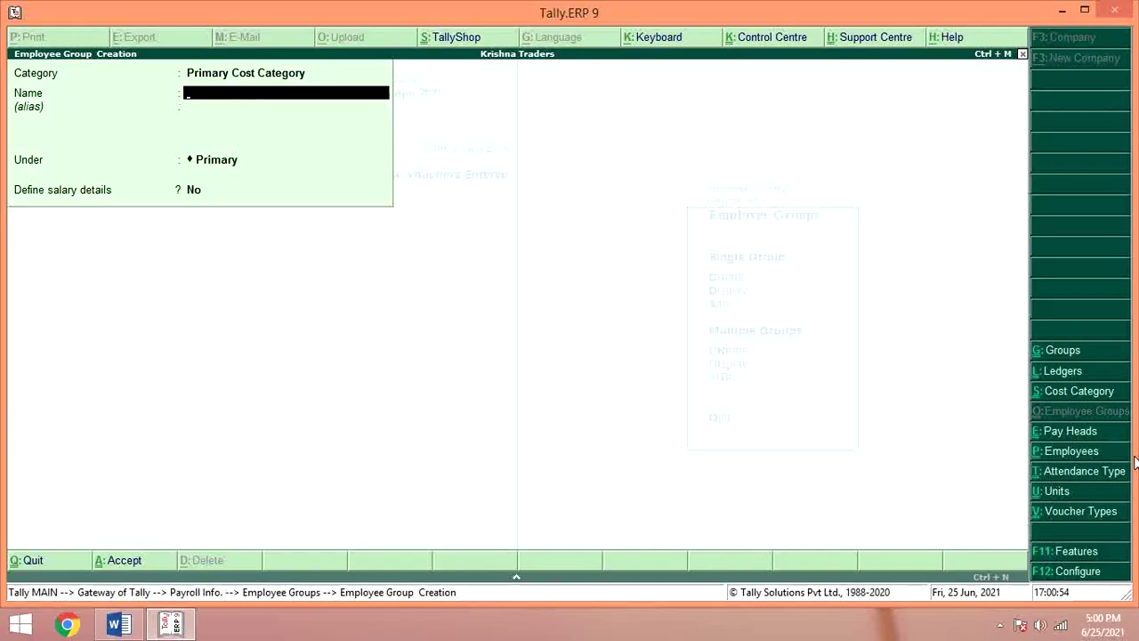
Step: Name the employee group Administration Department, place it under Primary with Define salary details set to No, and save it
text(Administration Dep)
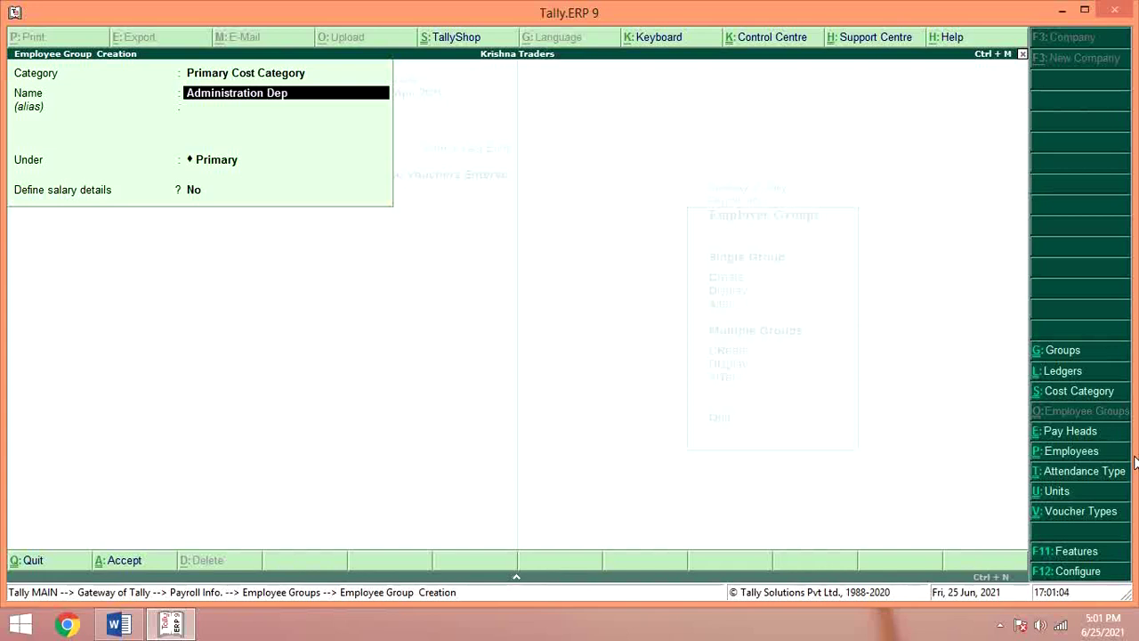
text(artment)
key(Return)
key(Return)
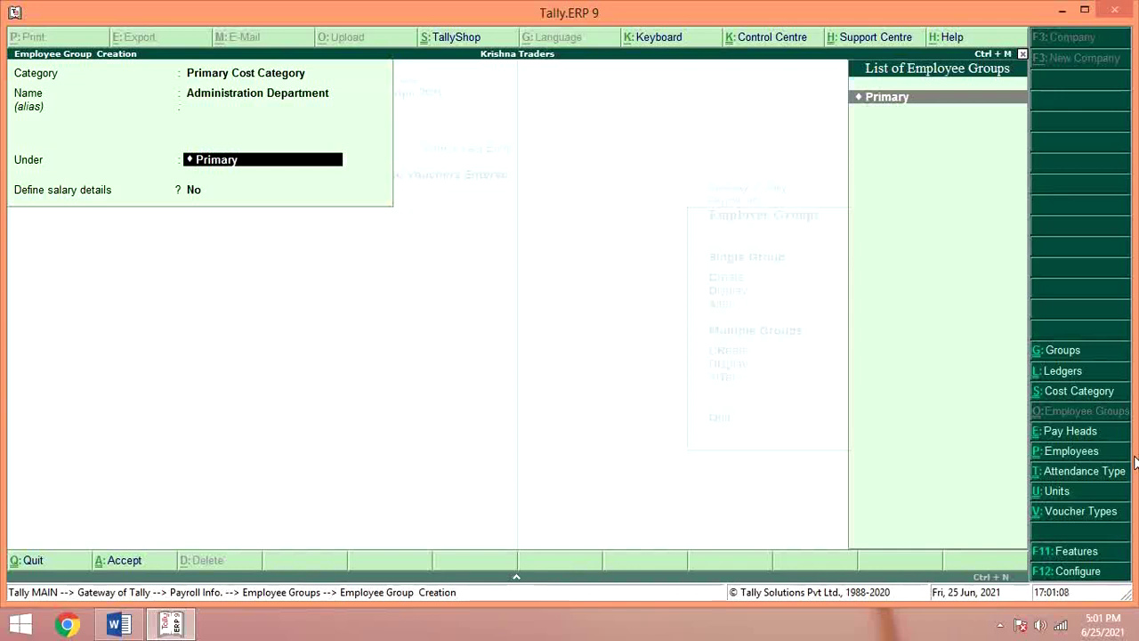
key(Return)
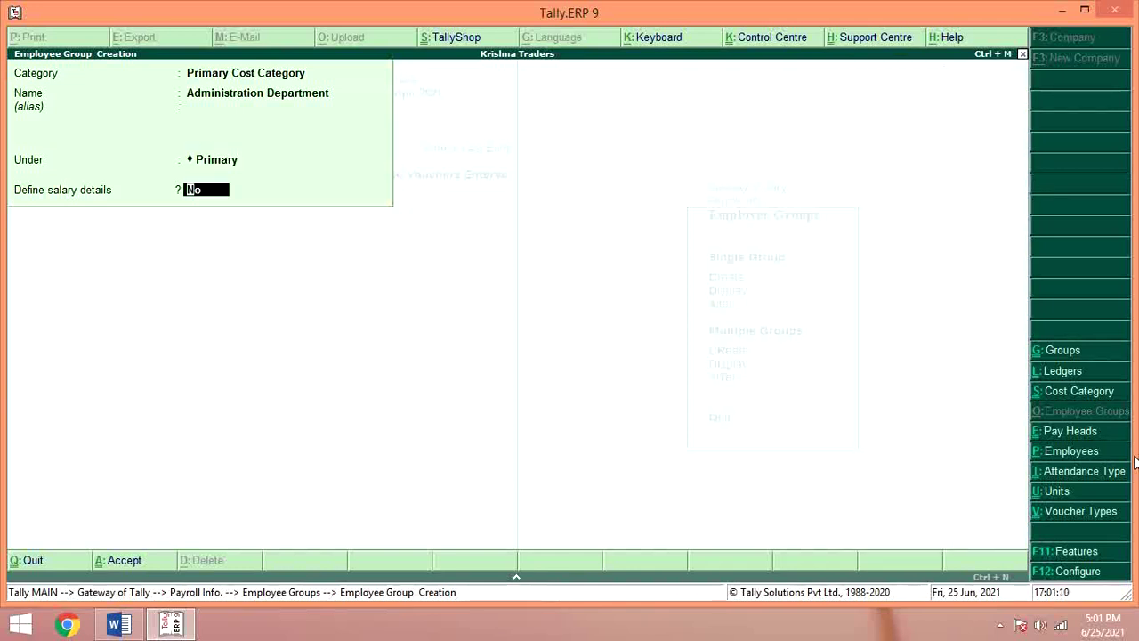
key(Return)
key(Return)
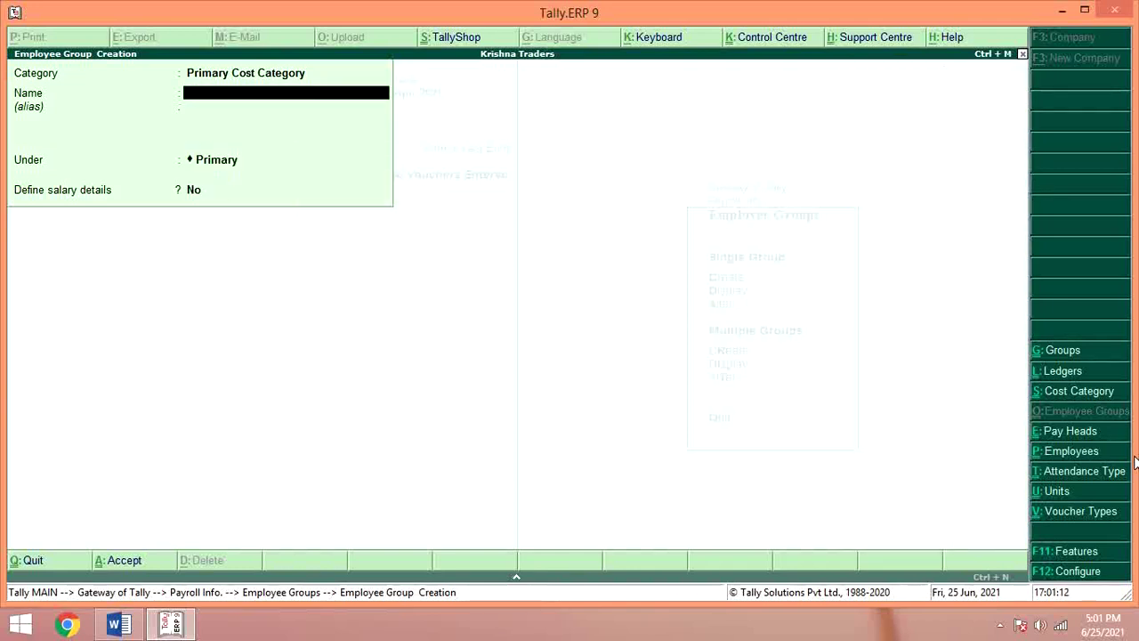
Step: Create the employee group Finance Department under Primary, consulting the Word table and leaving salary details undefined
key(alt+Tab)
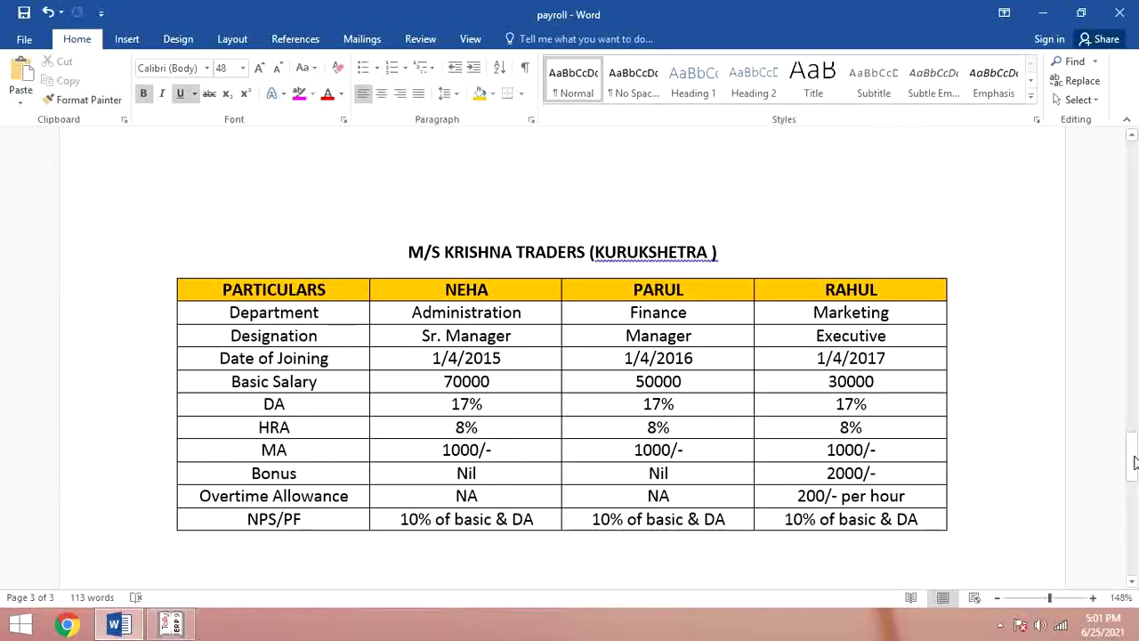
key(alt+Tab)
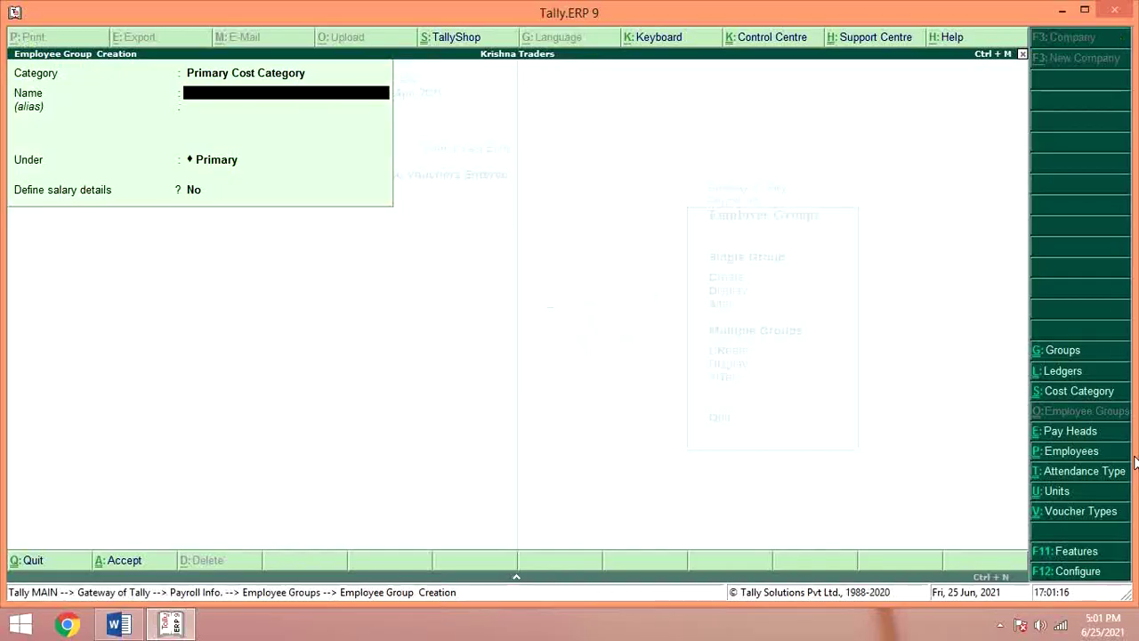
text(Finance Department)
key(Return)
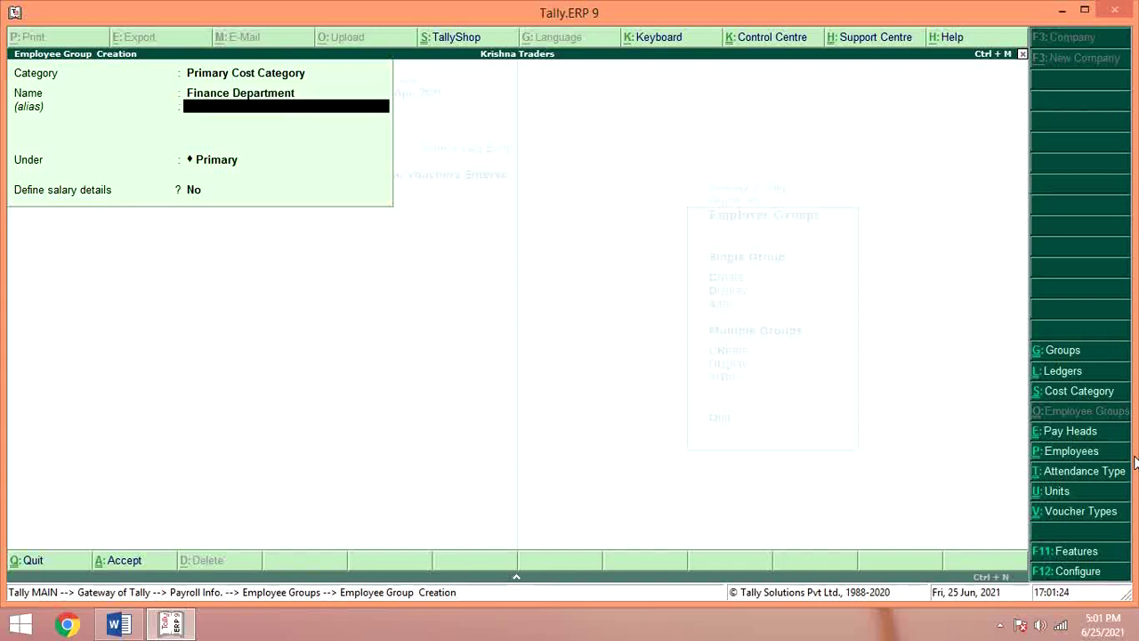
key(Return)
key(Return)
key(Return)
key(Return)
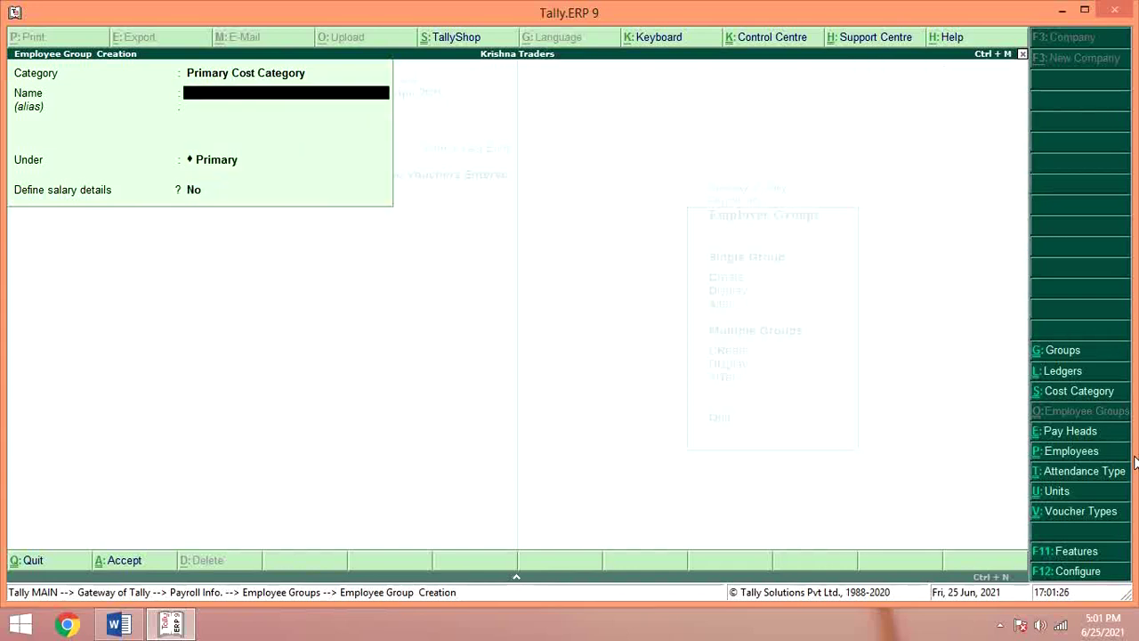
Step: Create the employee group Marketing Department under Primary without salary details, and leave group creation for Payroll Info
key(alt+Tab)
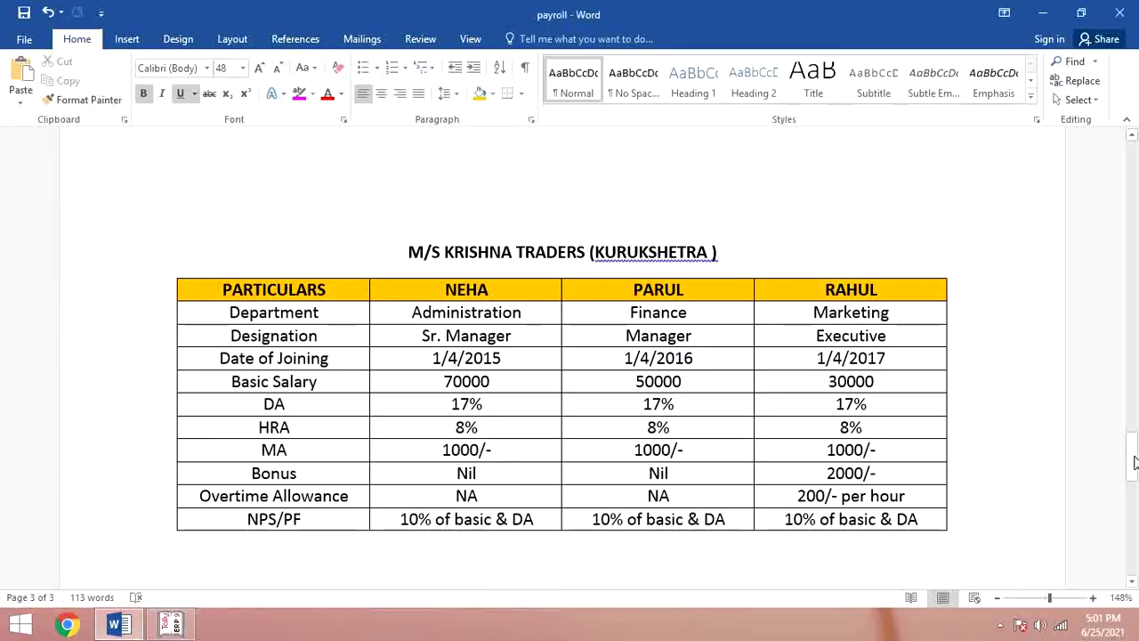
key(alt+Tab)
text(Ma)
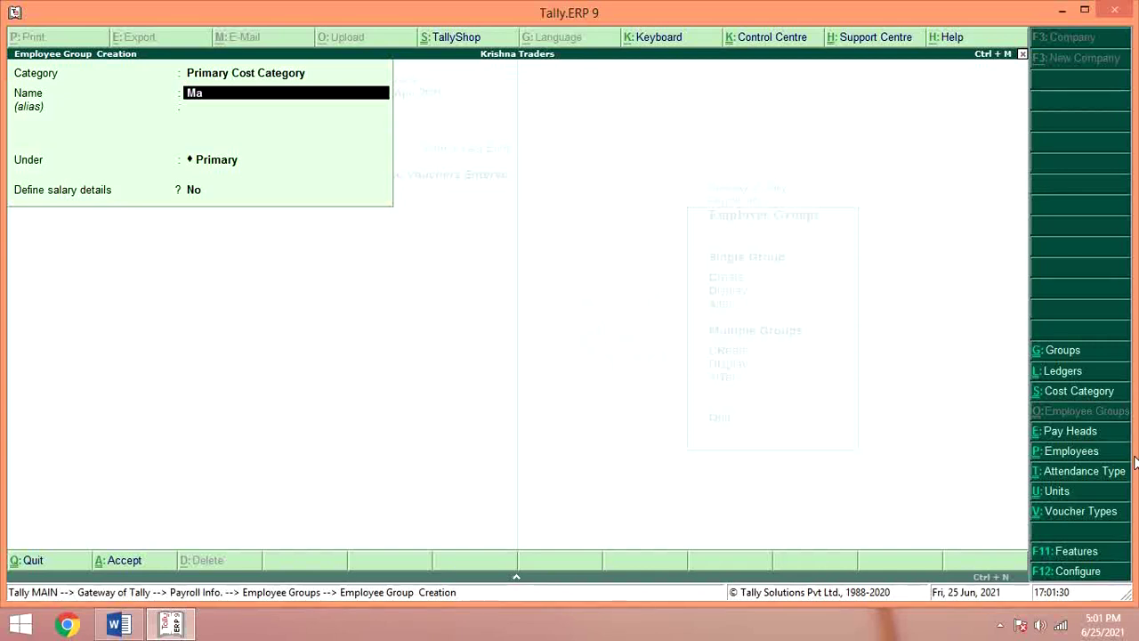
text(rketing Departmen)
key(Return)
key(Return)
key(Return)
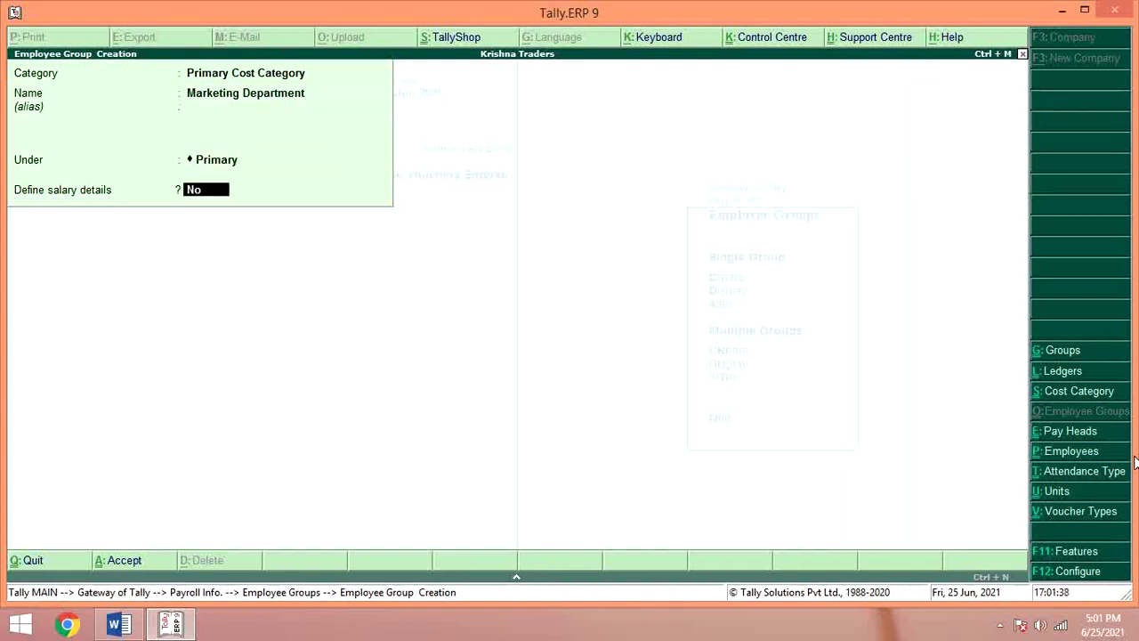
key(Return)
key(Return)
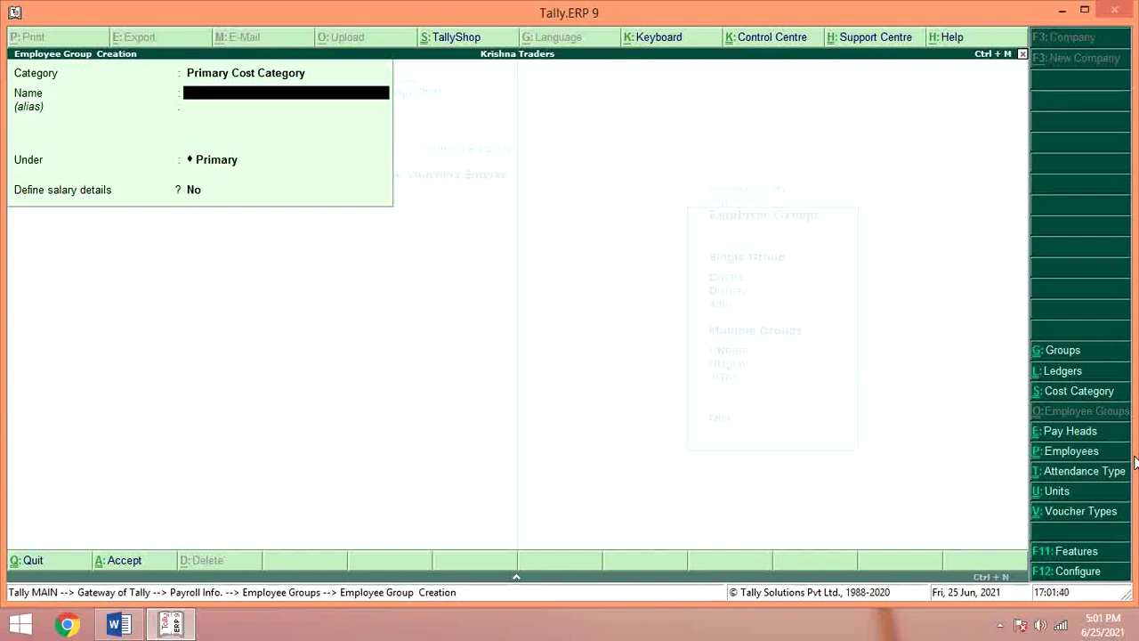
key(Escape)
key(Return)
key(Escape)
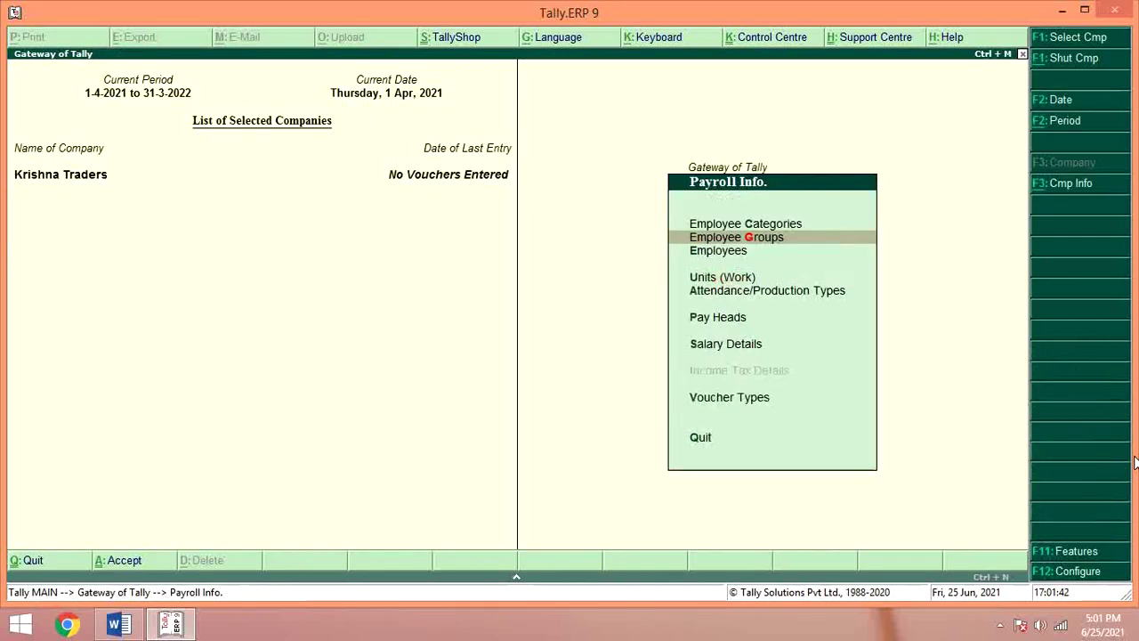
Step: Display the list of single employee groups to check the departments, and return to Payroll Info
key(Return)
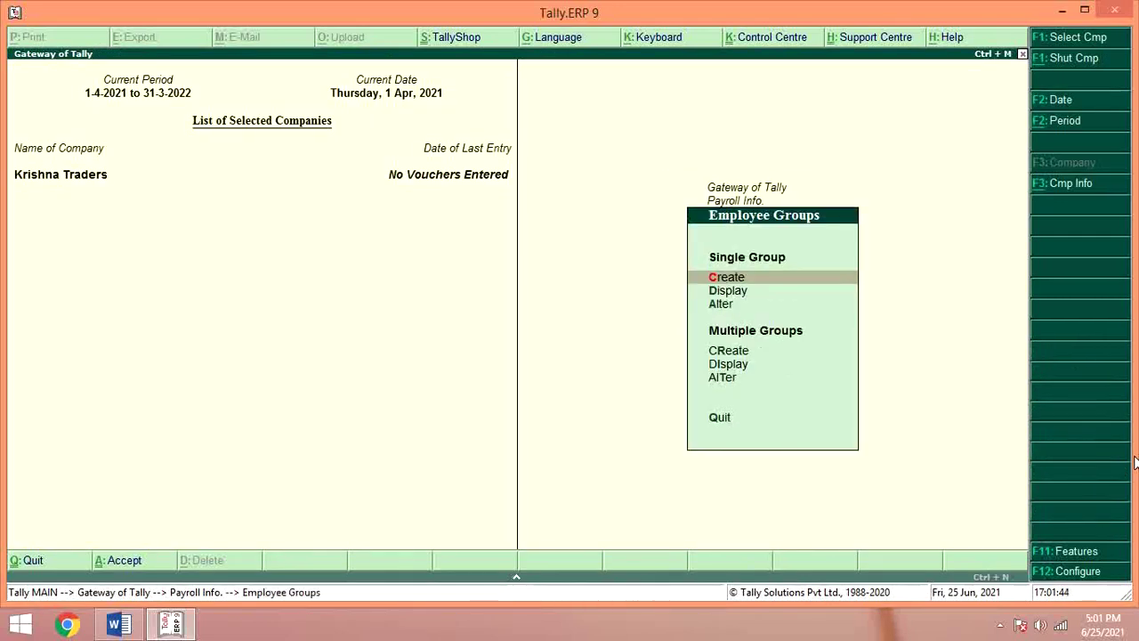
key(Down)
key(Return)
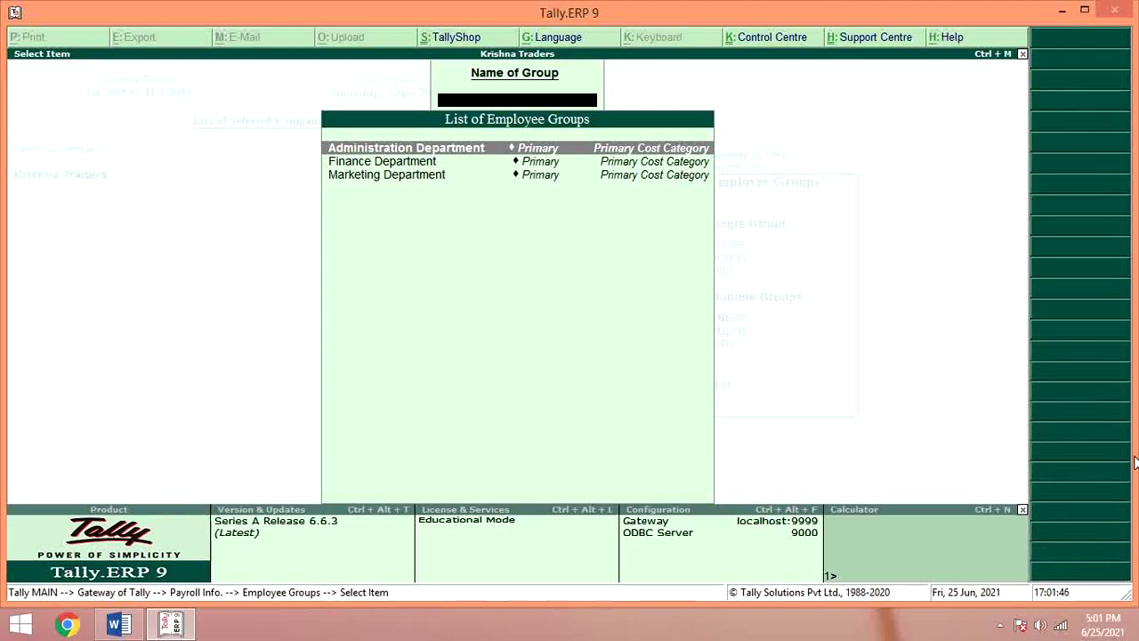
key(Escape)
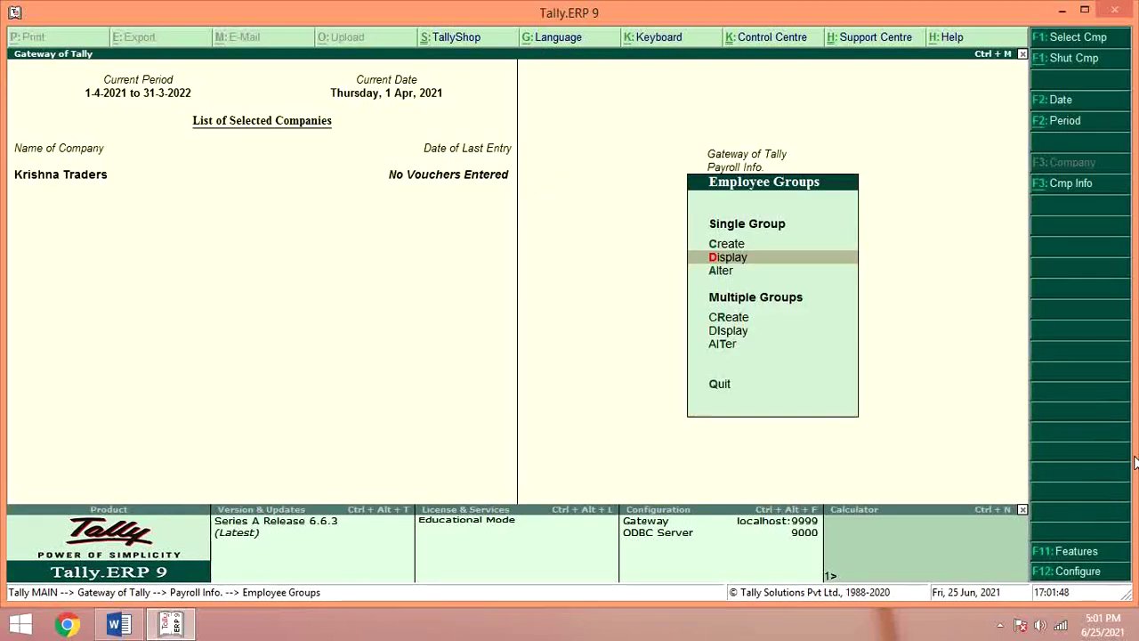
key(Escape)
Step: Start a single employee record with the name of the first employee in the Word table, under Administration Department
key(Down)
key(Return)
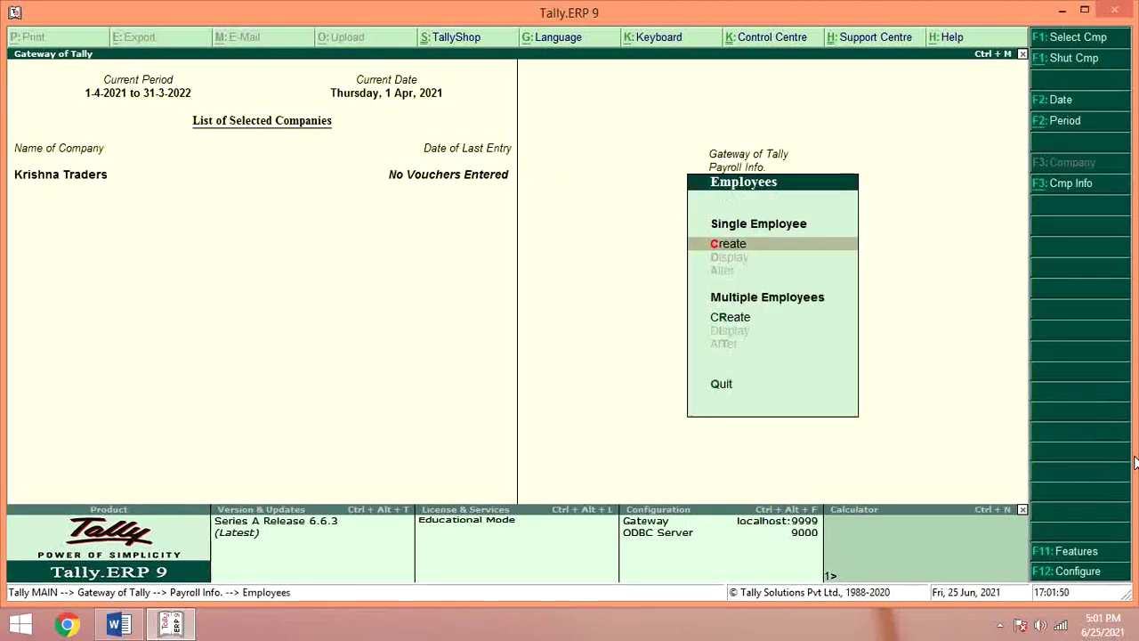
key(Return)
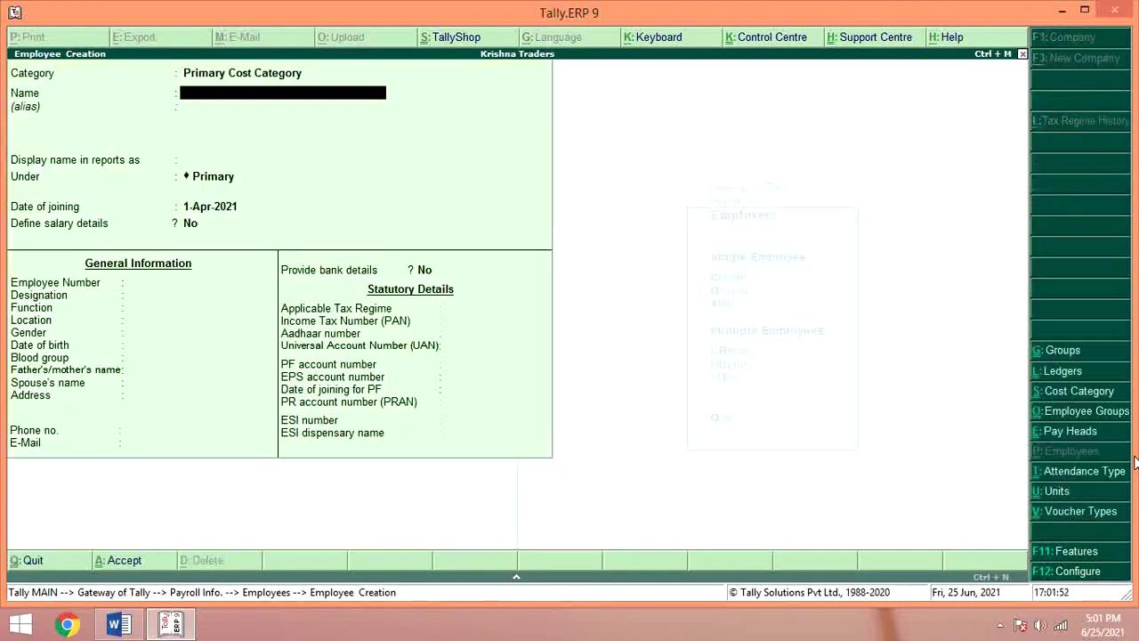
key(alt+Tab)
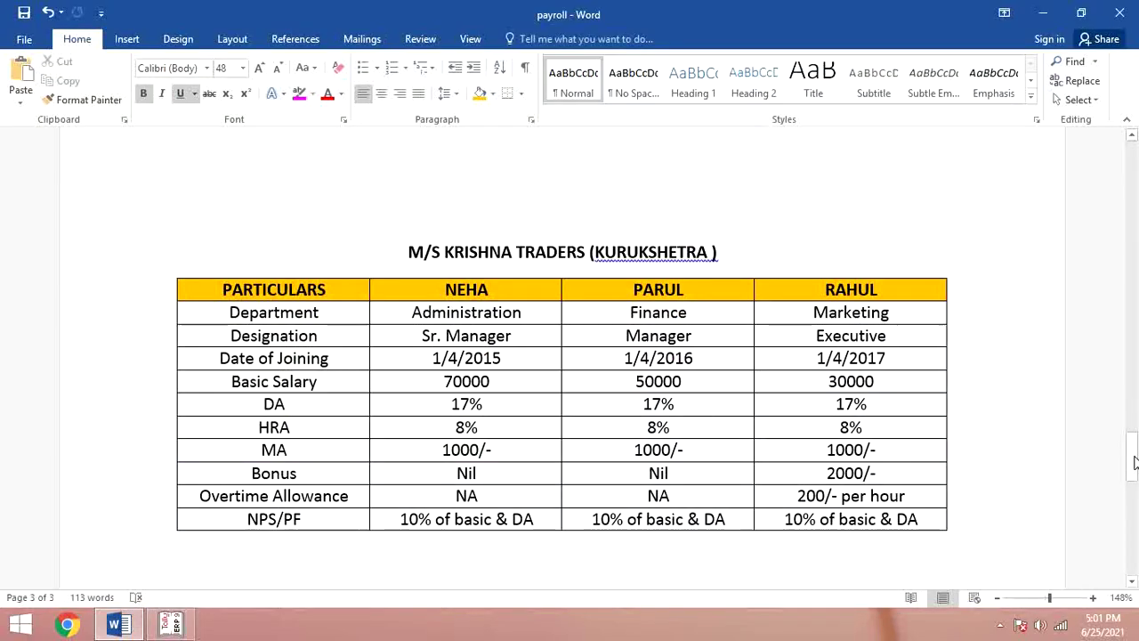
key(alt+Tab)
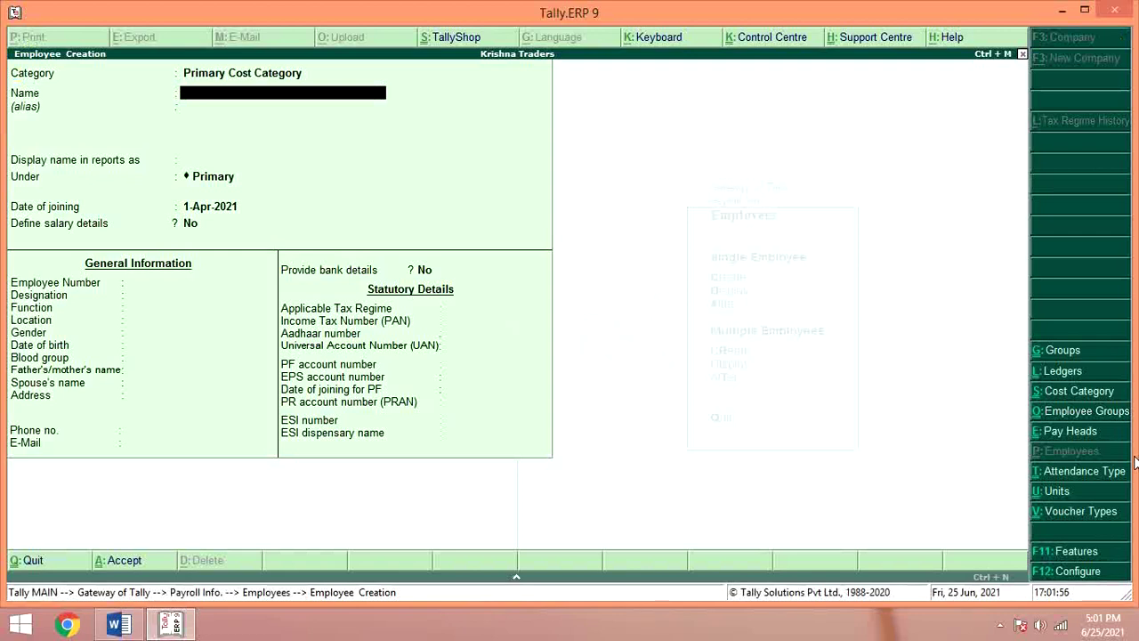
text(Neha)
key(Return)
key(Return)
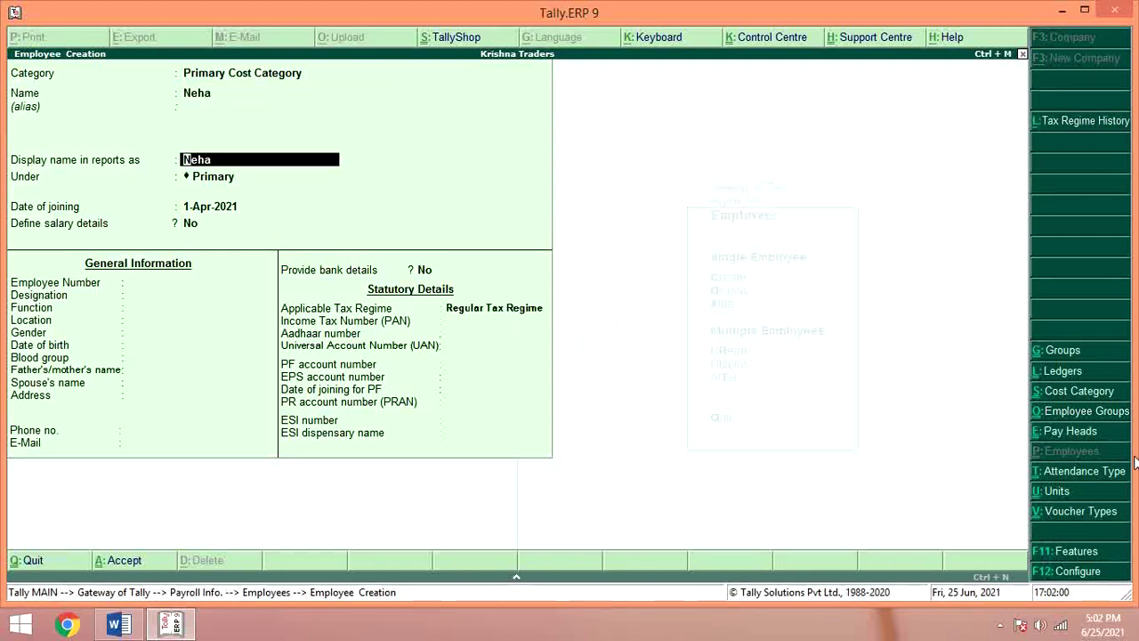
key(Return)
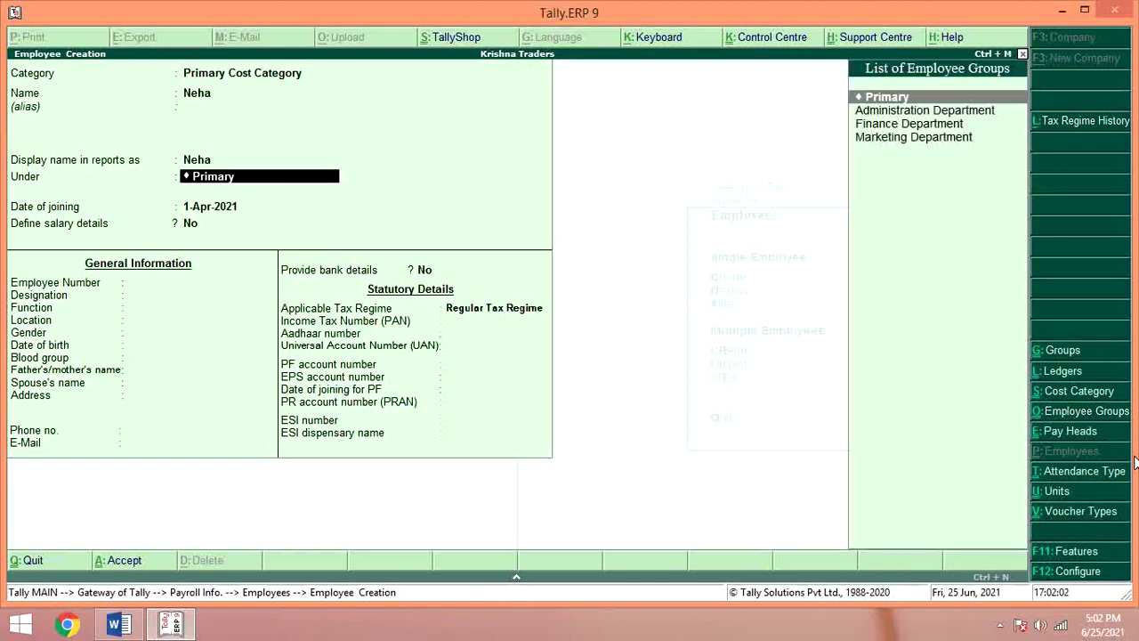
key(Down)
key(Return)
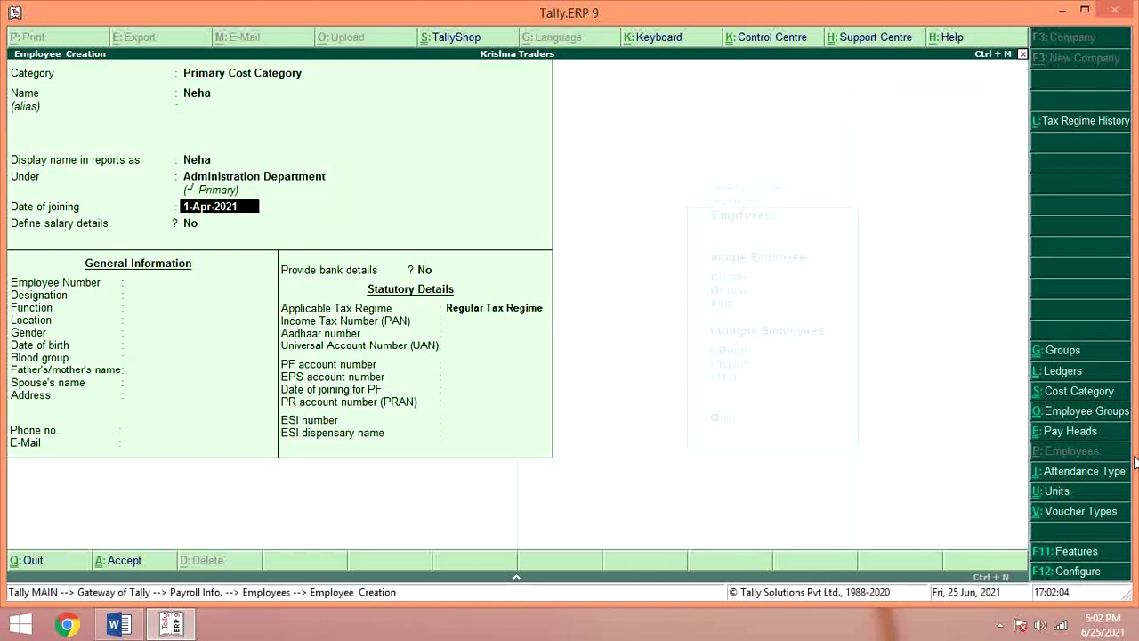
Step: Set the employee's date of joining to 1-Apr-2015, as listed in the Word table
key(alt+Tab)
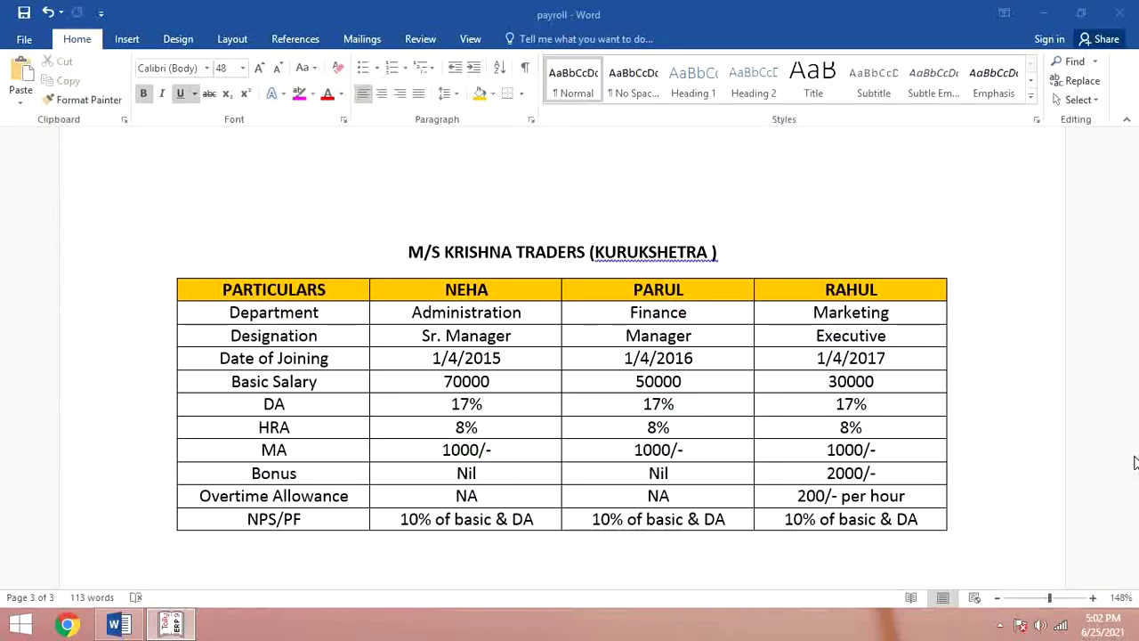
key(alt+Tab)
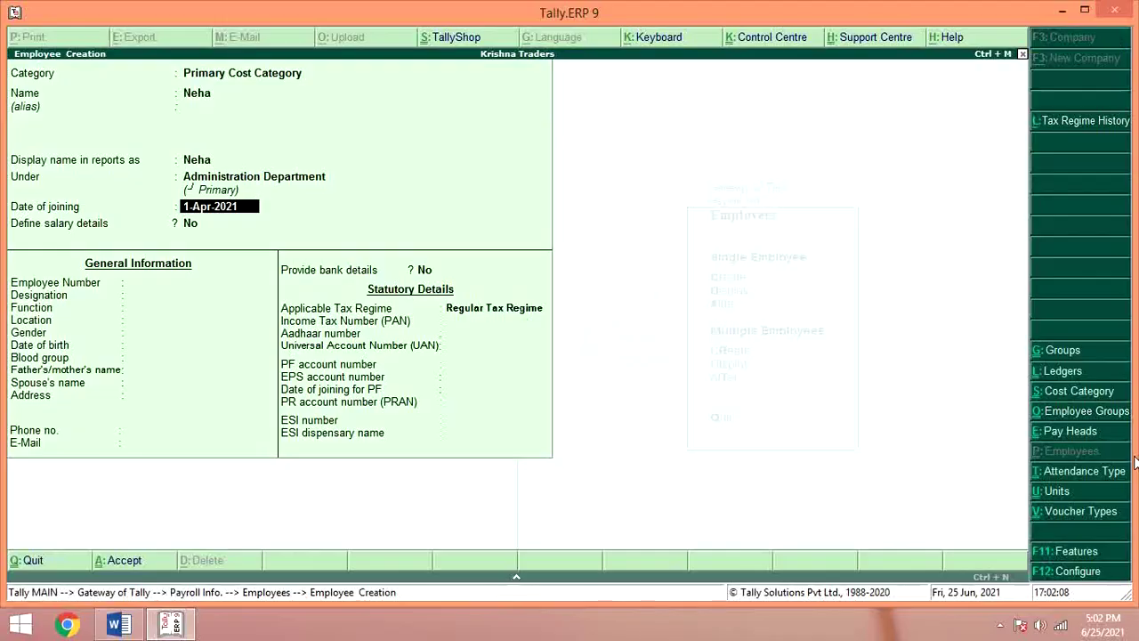
text(1-4-)
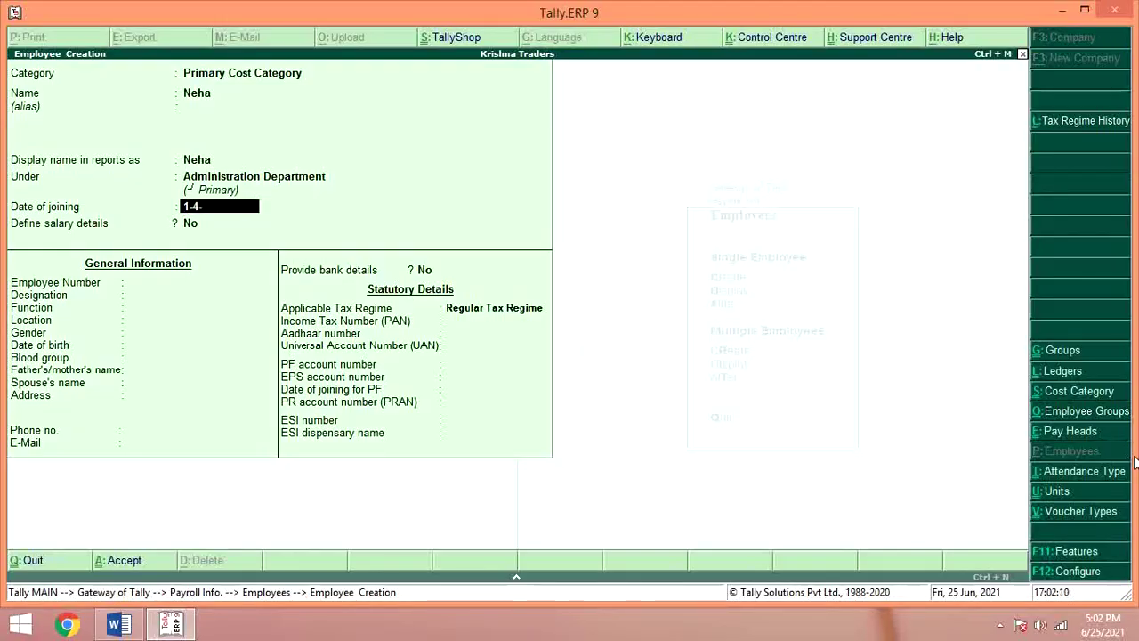
text(2021)
key(BackSpace)
key(BackSpace)
text(15)
key(Return)
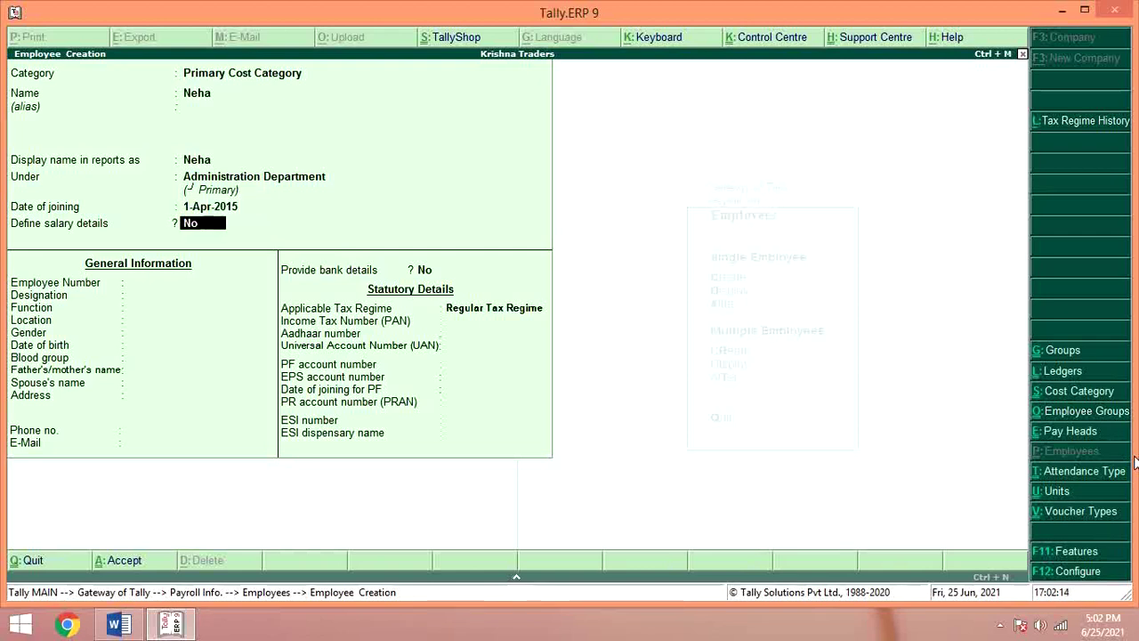
Step: Leave salary details undefined, fill in the employee number, and set the designation to Sr. Manager from the Word table
key(Return)
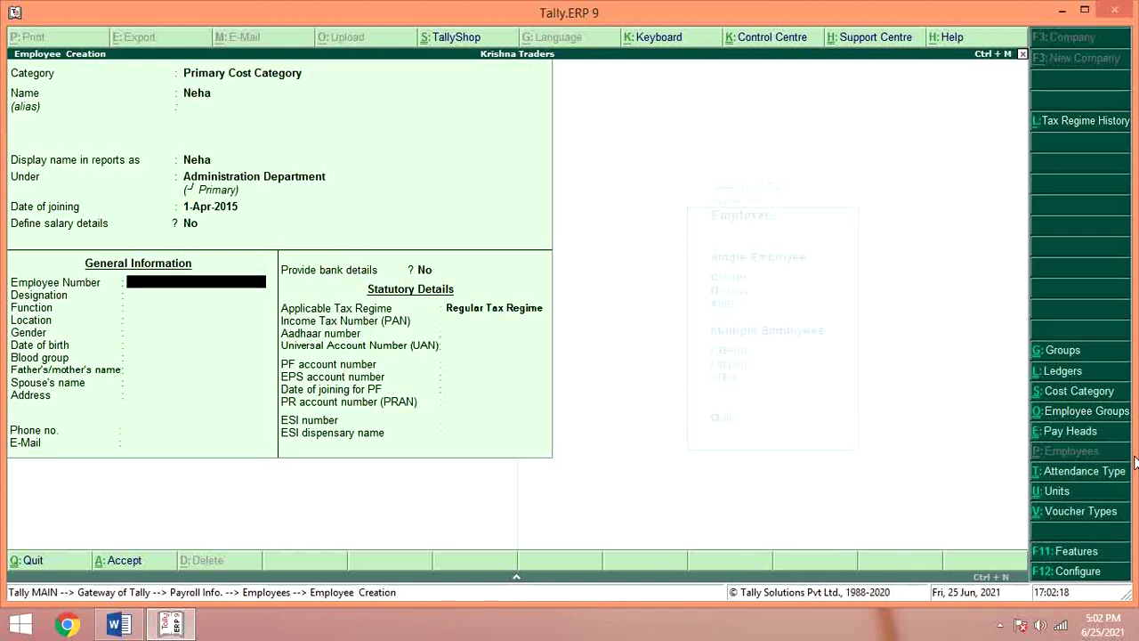
key(Return)
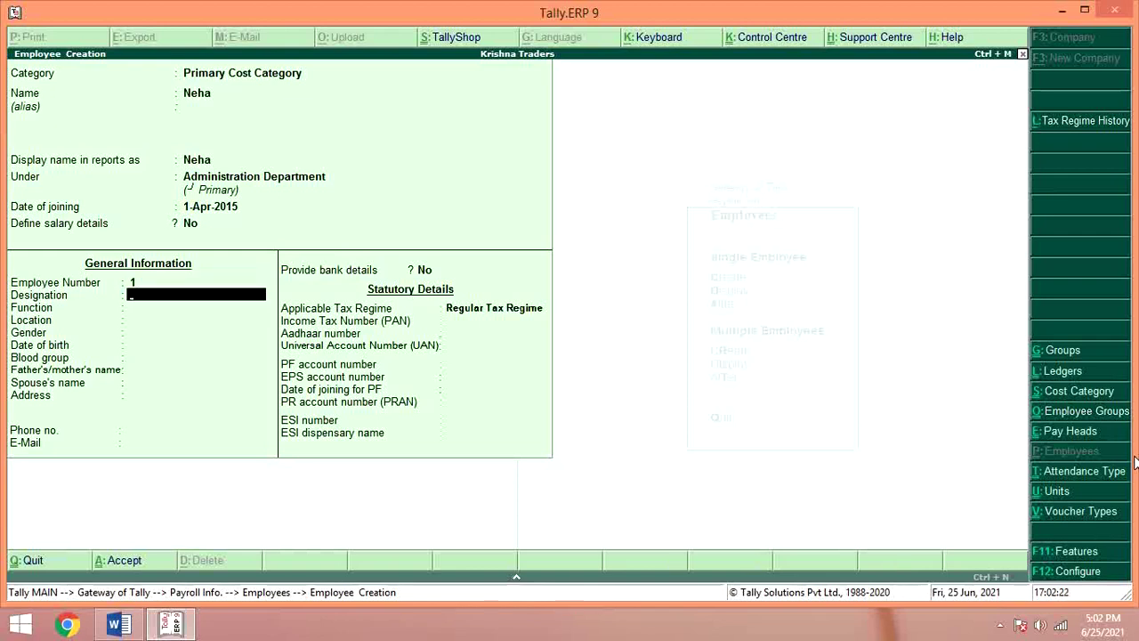
key(alt+Tab)
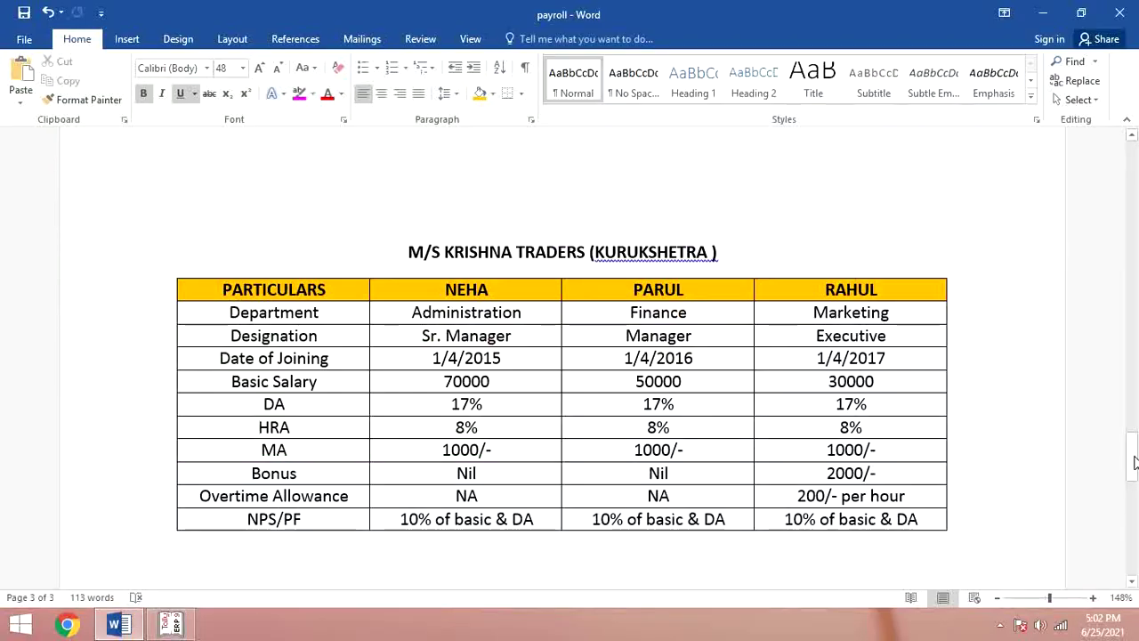
key(alt+Tab)
text(Sr)
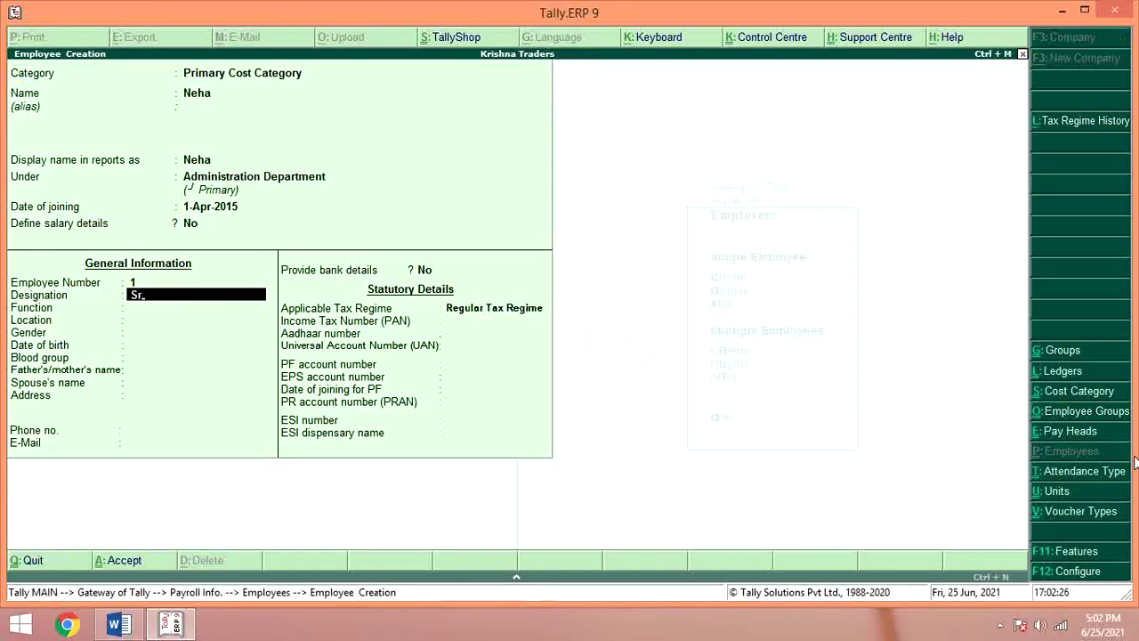
text(. Manager)
key(Return)
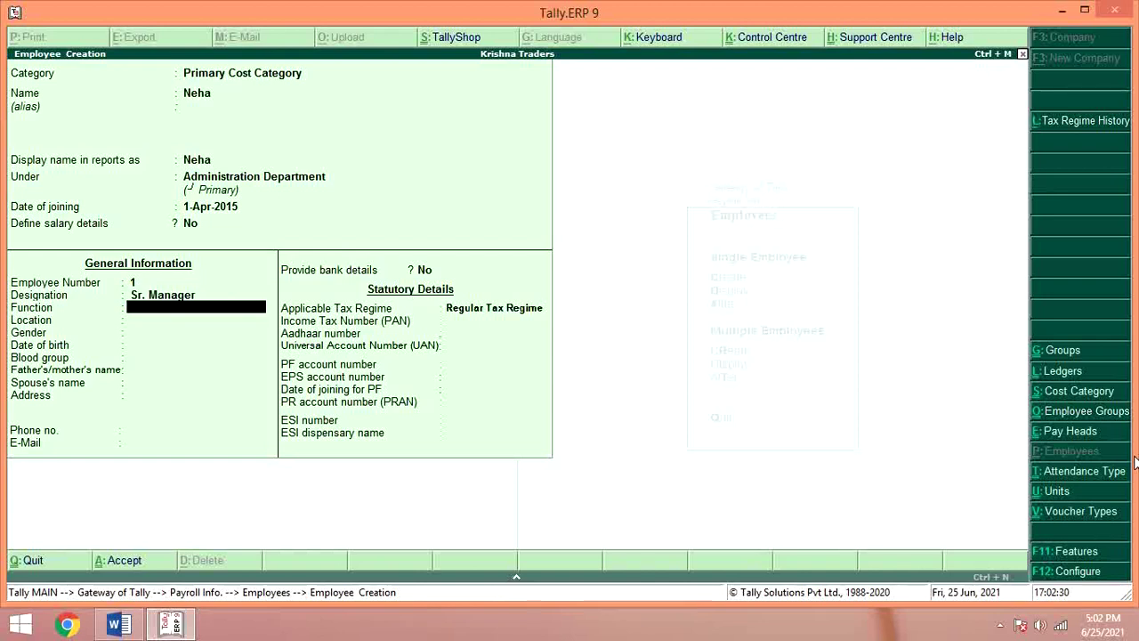
Step: Set the employee's location to Kurukshetra and gender to Female, leaving the function blank
key(Return)
text(K)
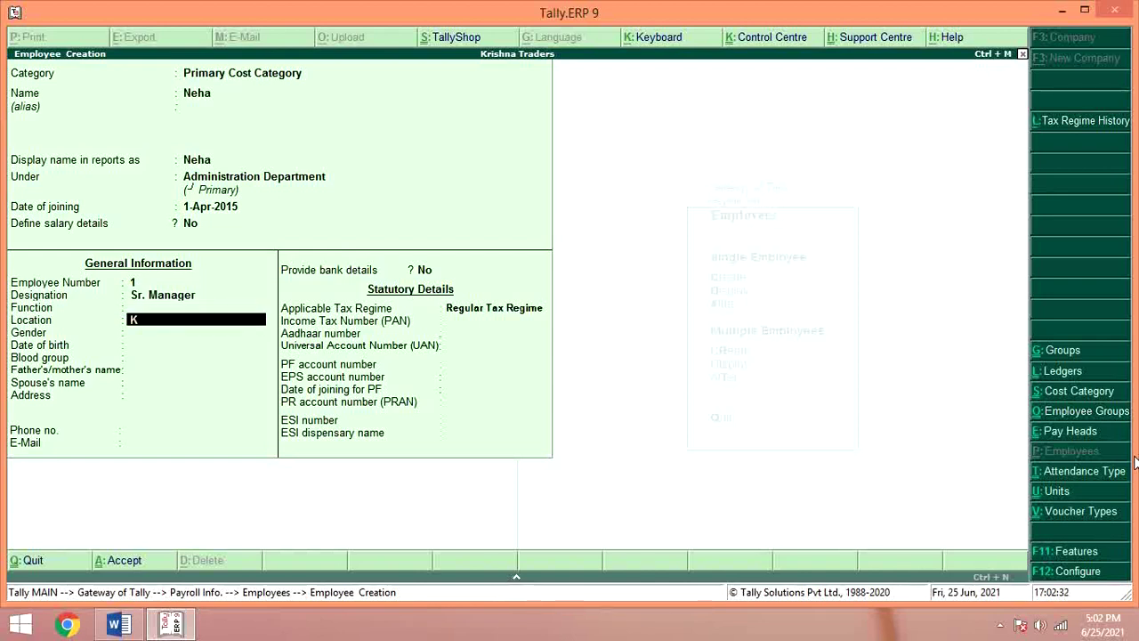
text(urukshetrea)
key(BackSpace)
key(BackSpace)
key(BackSpace)
text(r)
key(Return)
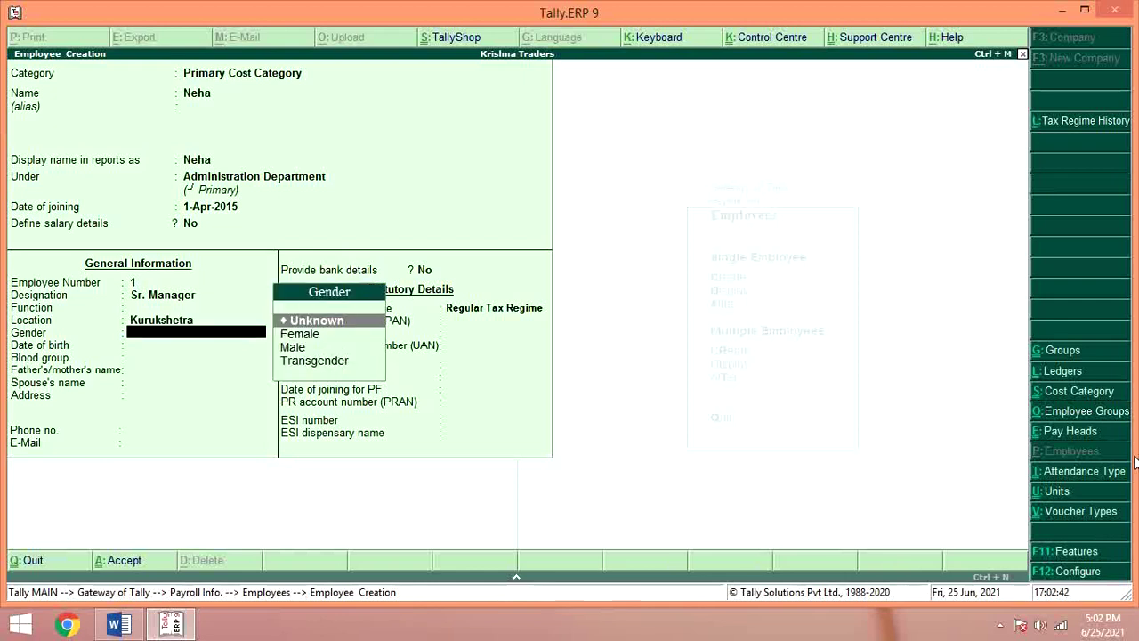
key(Down)
key(Return)
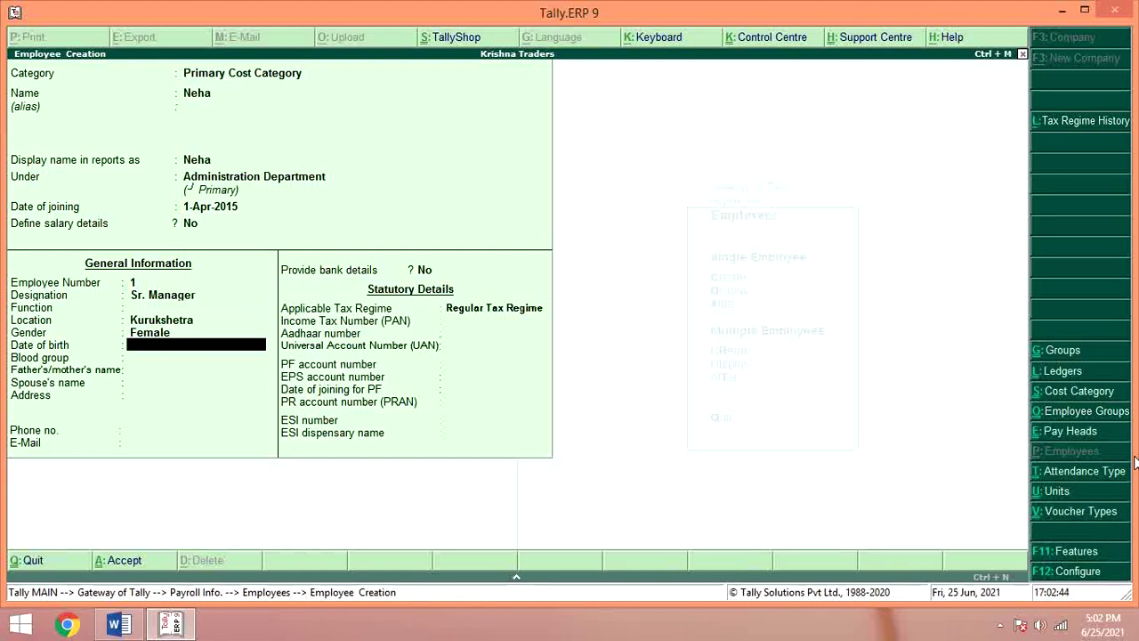
Step: Leave the remaining personal, bank and statutory fields at their defaults with Regular Tax Regime, and save the first employee's record
key(Return)
key(Return)
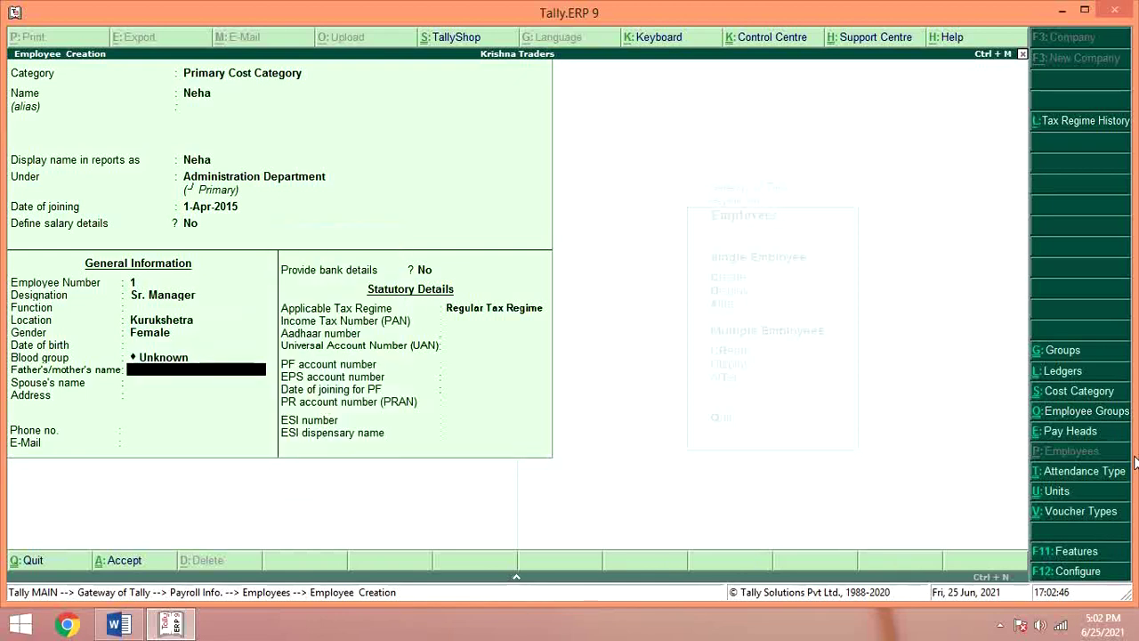
key(Return)
key(Return)
key(Return)
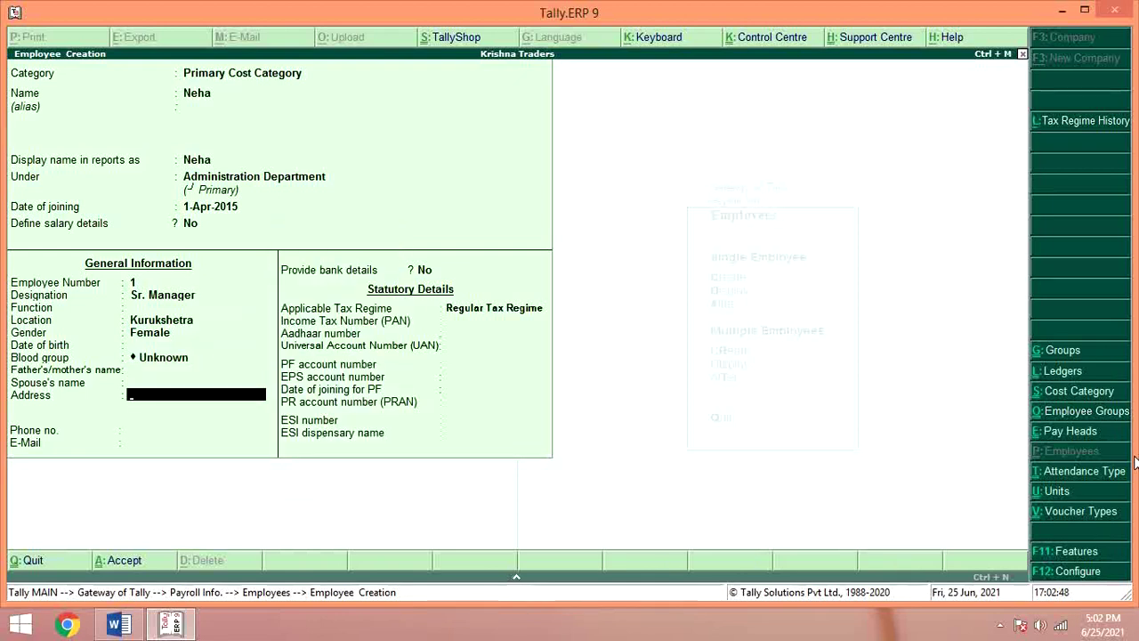
key(Return)
key(Return)
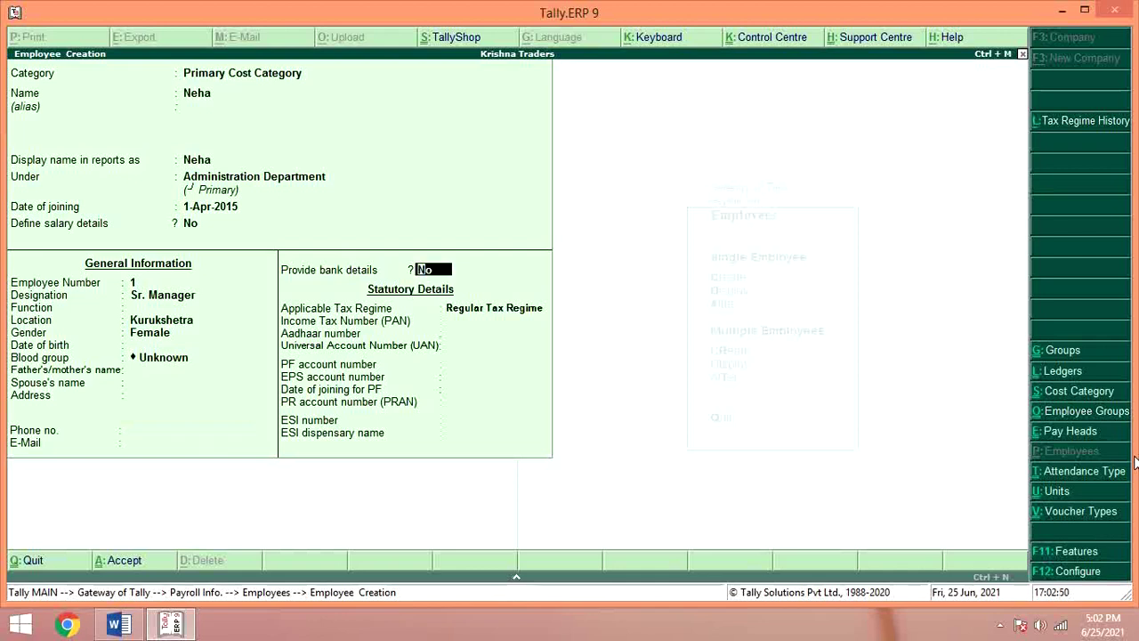
key(Return)
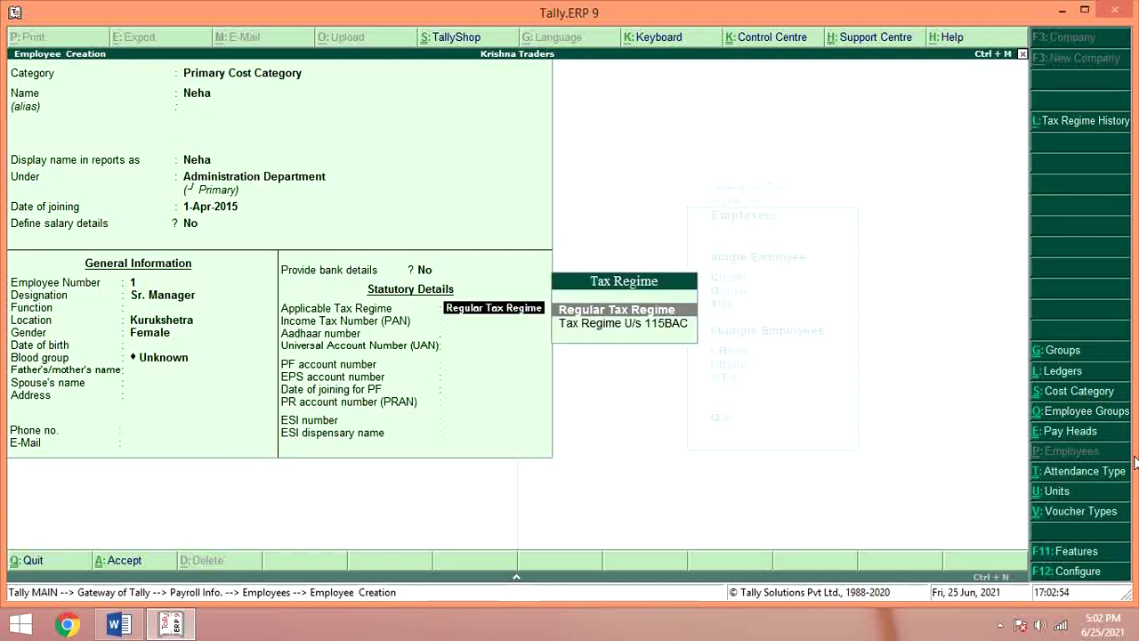
key(Return)
key(Return)
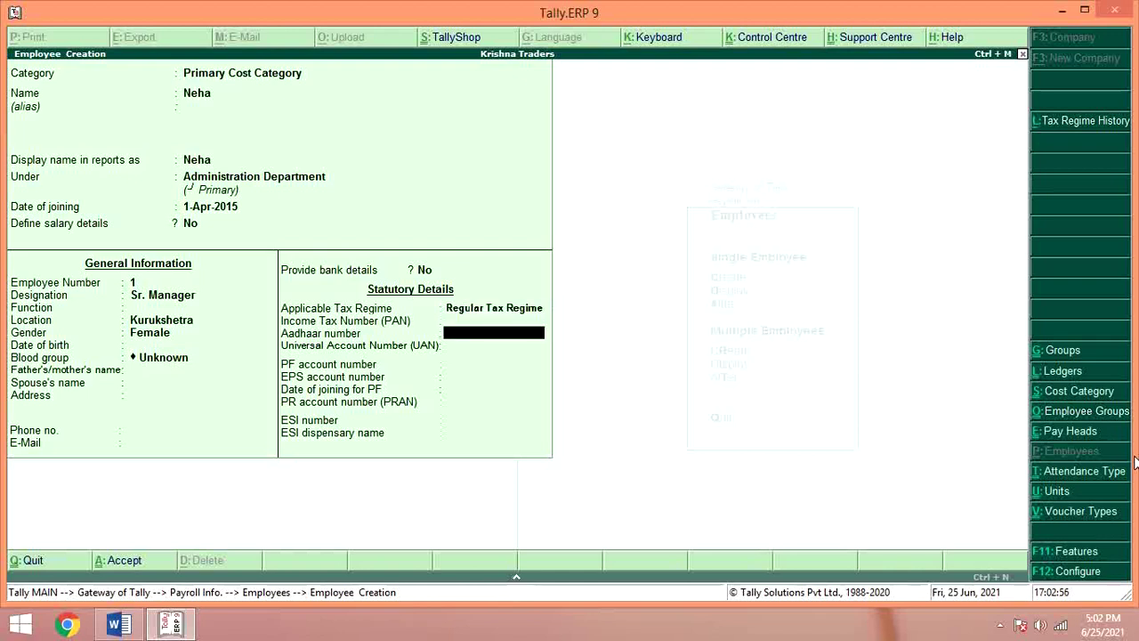
key(Return)
key(Return)
key(Return)
key(Return)
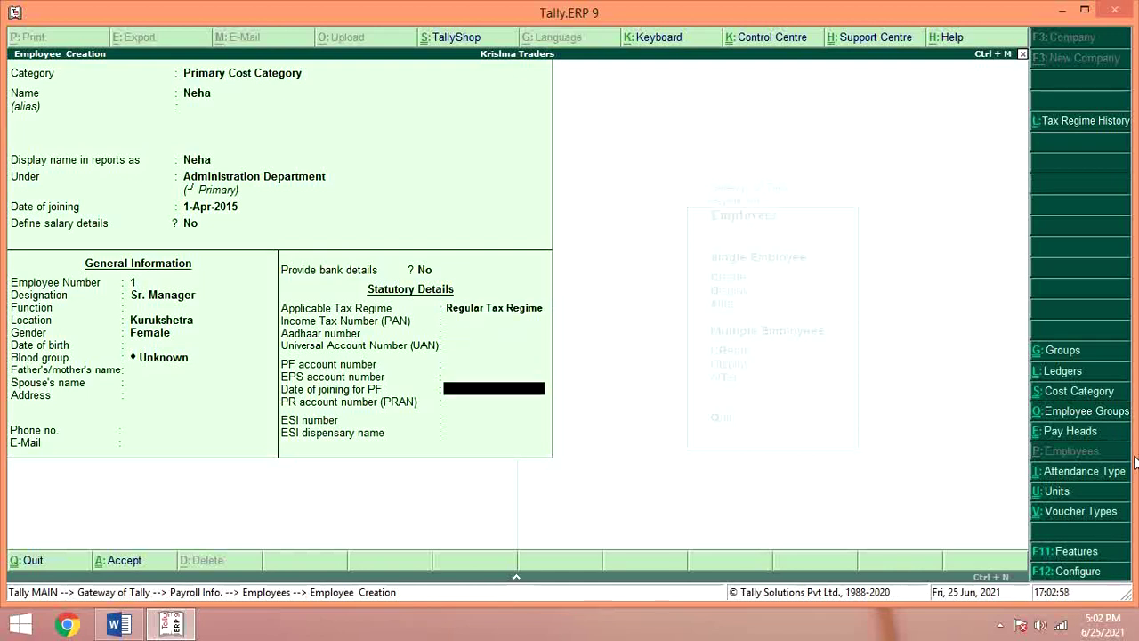
key(Return)
key(Return)
key(Return)
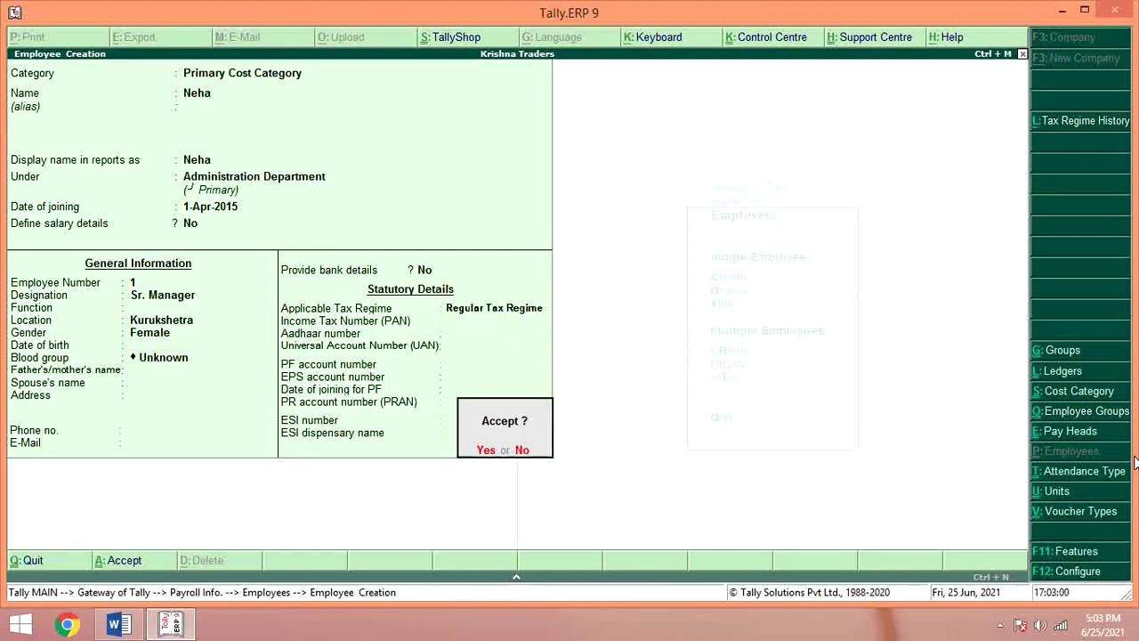
key(Return)
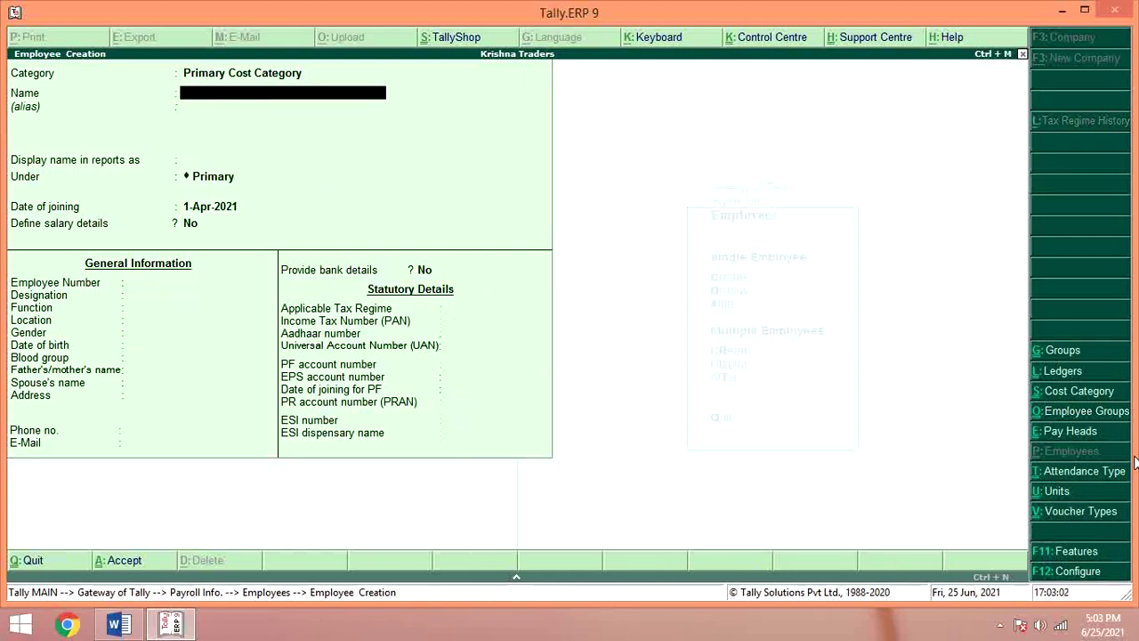
Step: Start a new employee record with the name of the second employee in the Word table, under Finance Department
text(Parul)
key(Return)
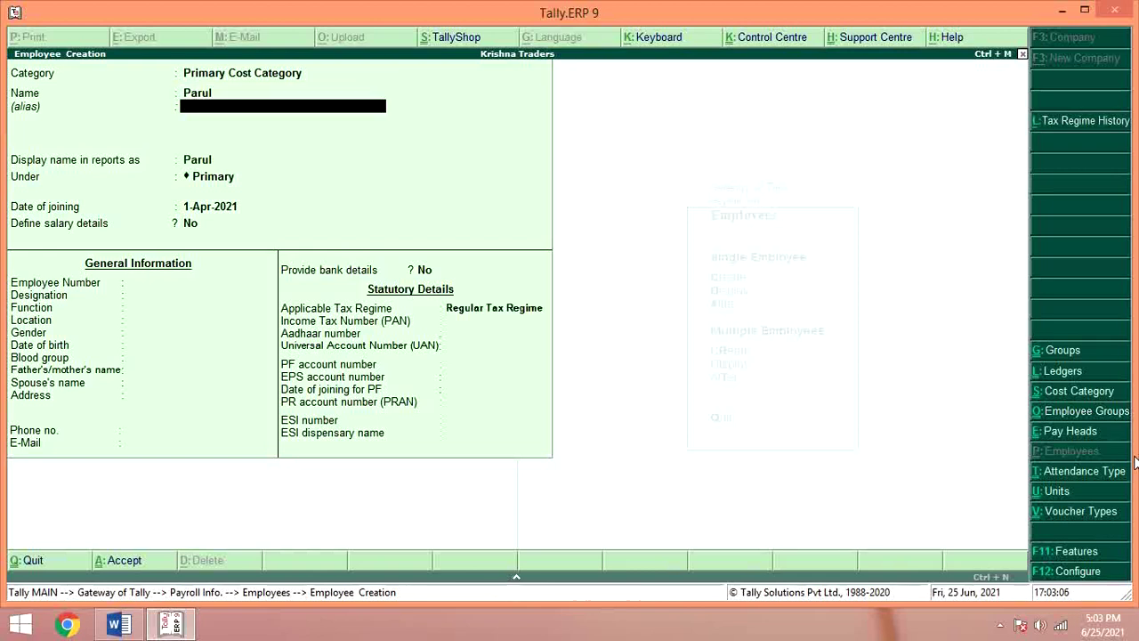
key(Return)
key(Return)
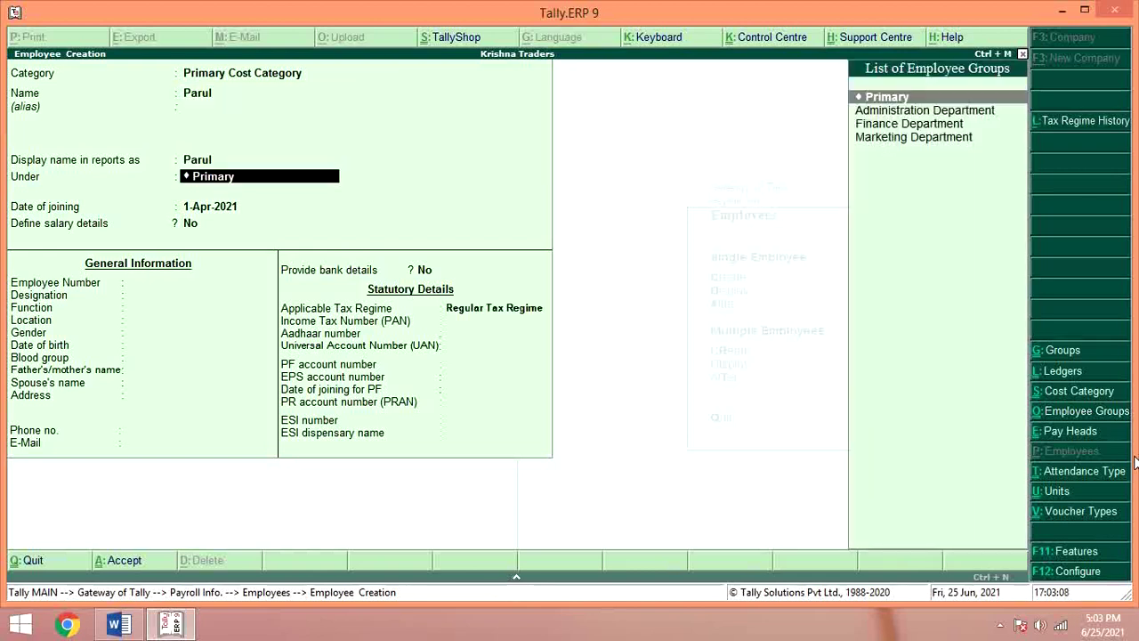
key(Down)
key(Down)
key(Return)
Step: Set the second employee's date of joining to 1-Apr-2016 and leave salary details undefined
text(1)
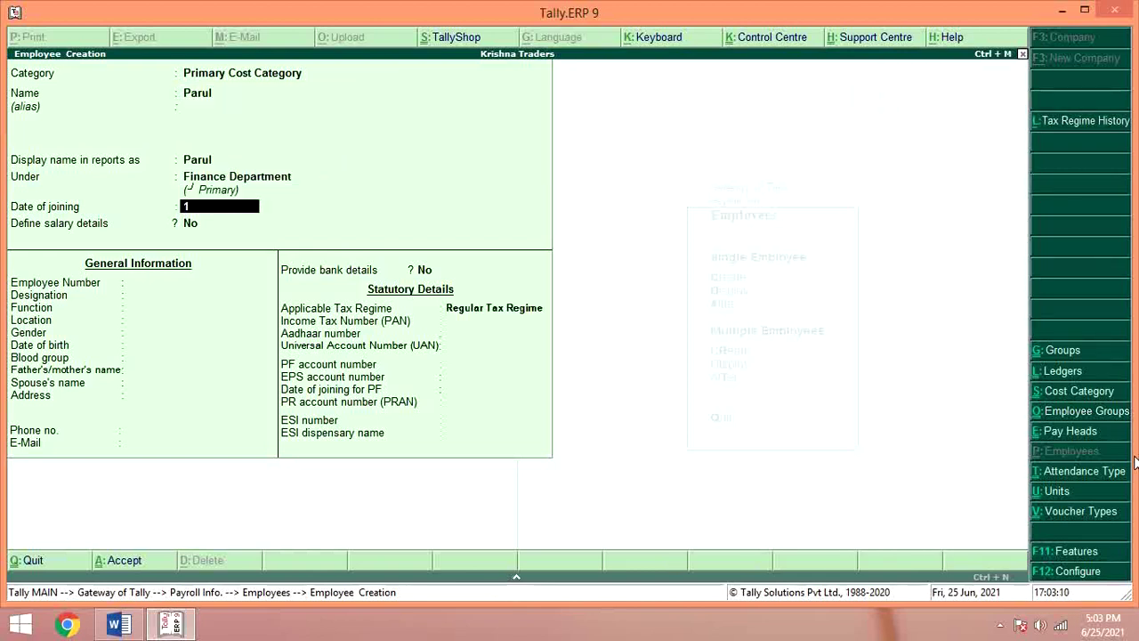
text(-4-2016)
key(Return)
key(Return)
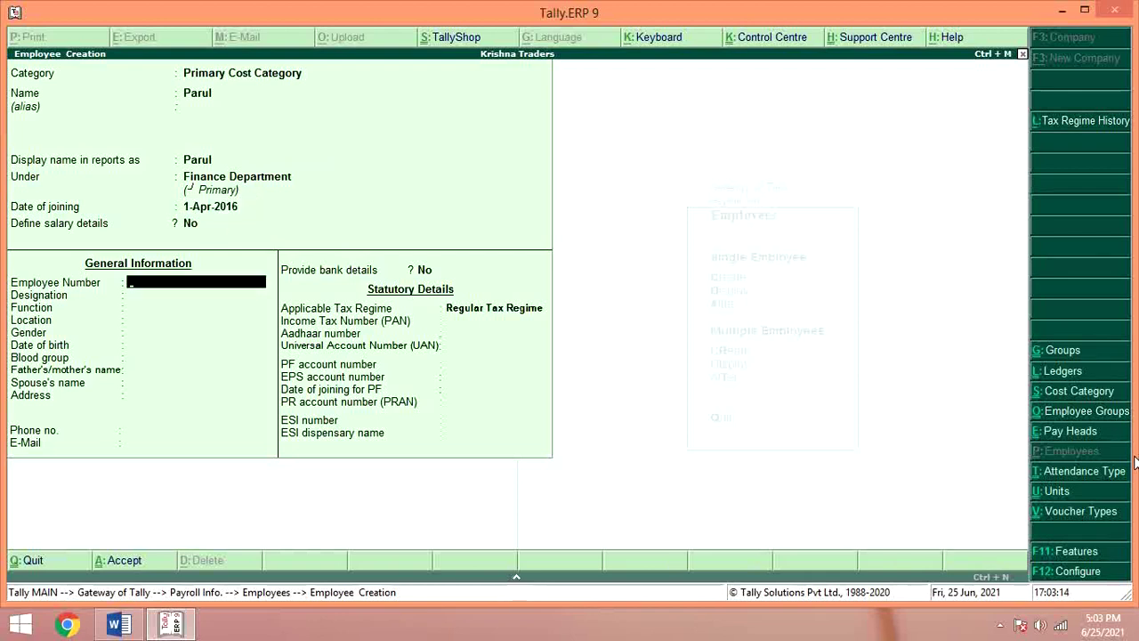
Step: Fill in the second employee's number and set the designation to Manager, as listed in the Word table
key(Return)
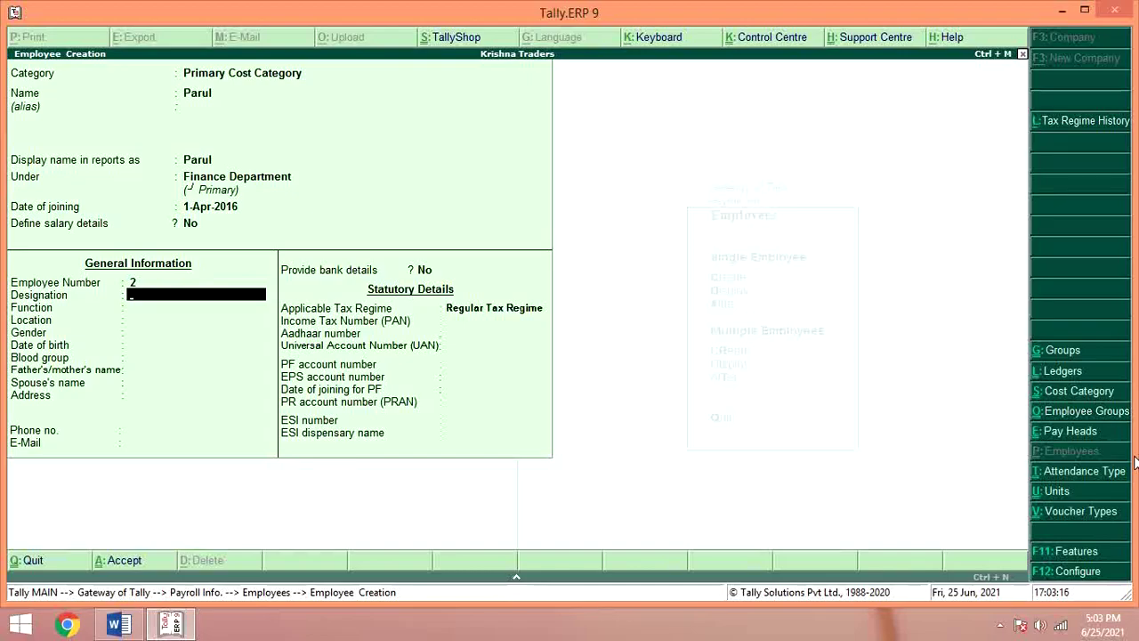
key(alt+Tab)
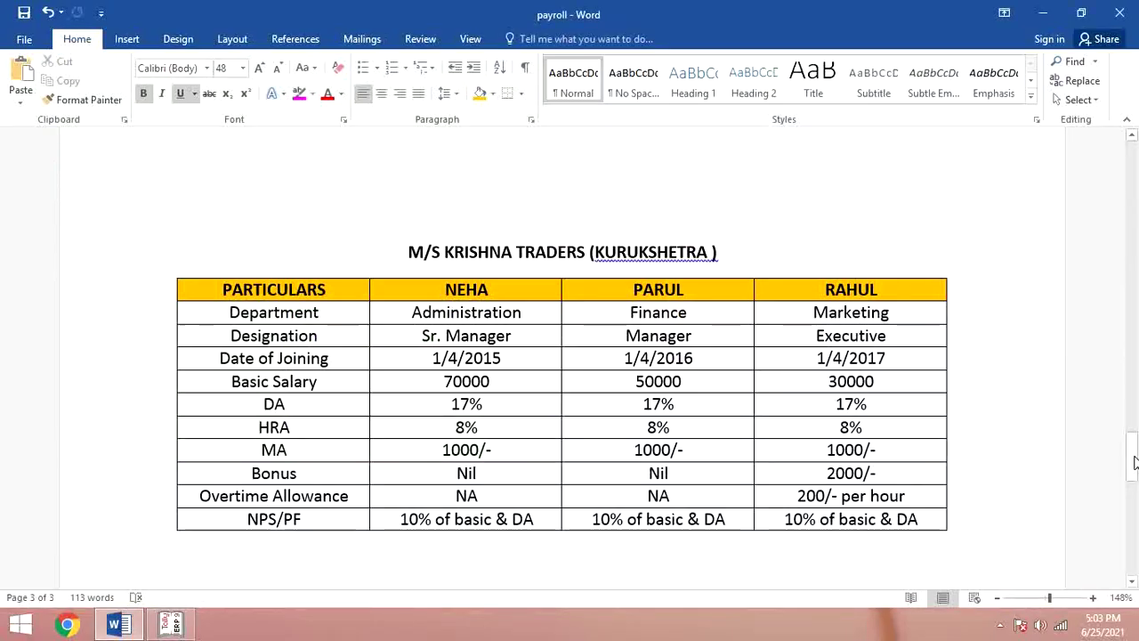
key(alt+Tab)
text(Man)
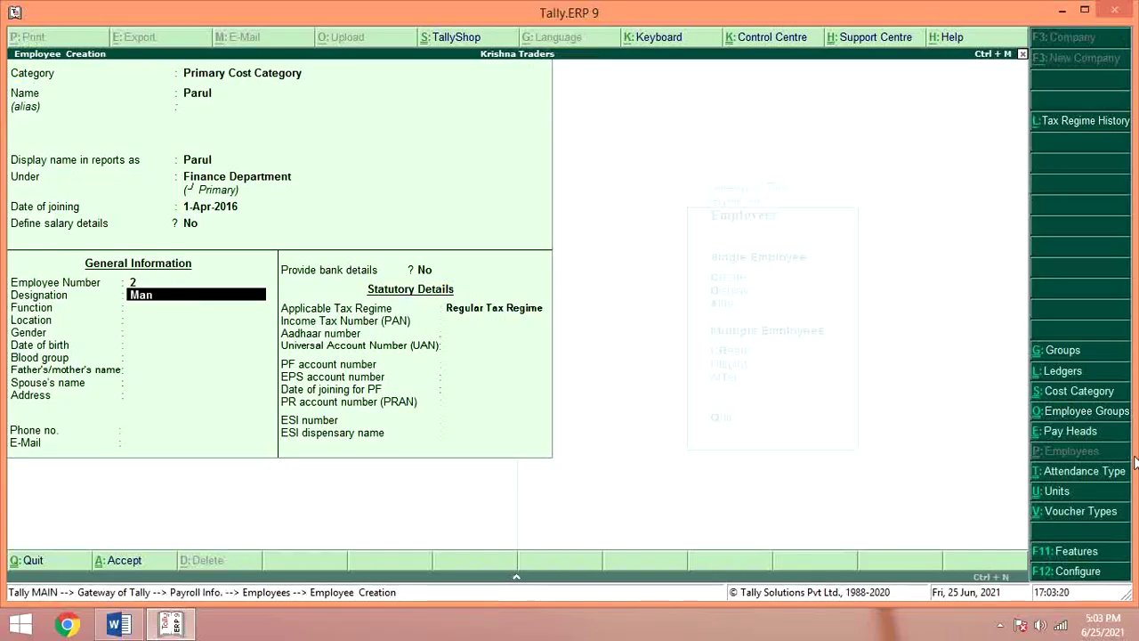
text(ager)
key(Return)
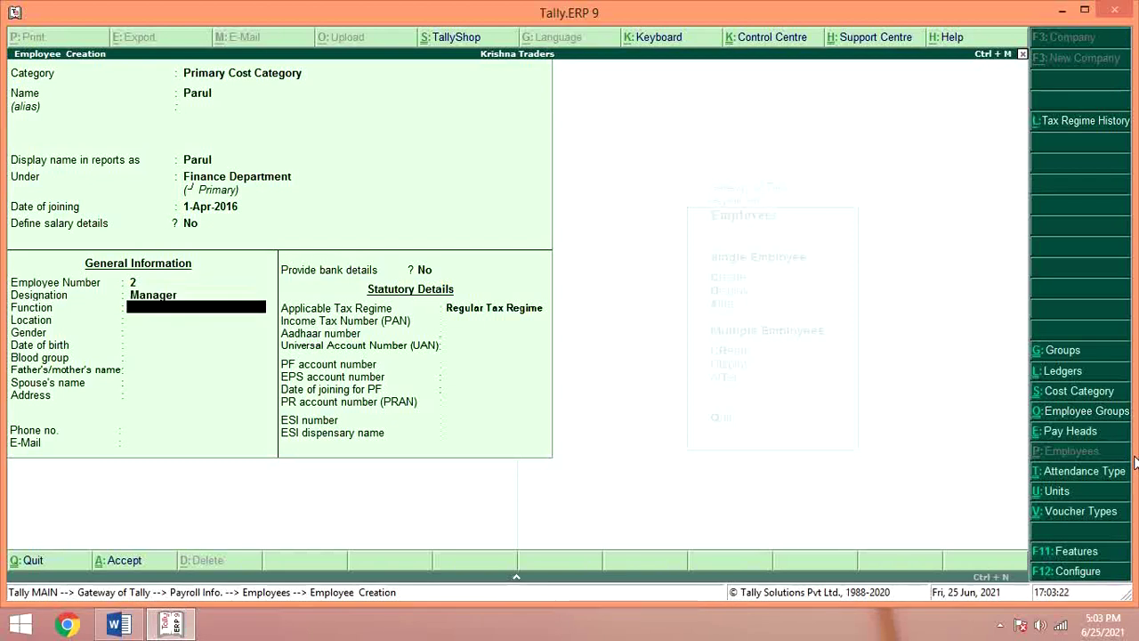
Step: Set the second employee's gender to Female, leaving function and location blank
key(Return)
key(Return)
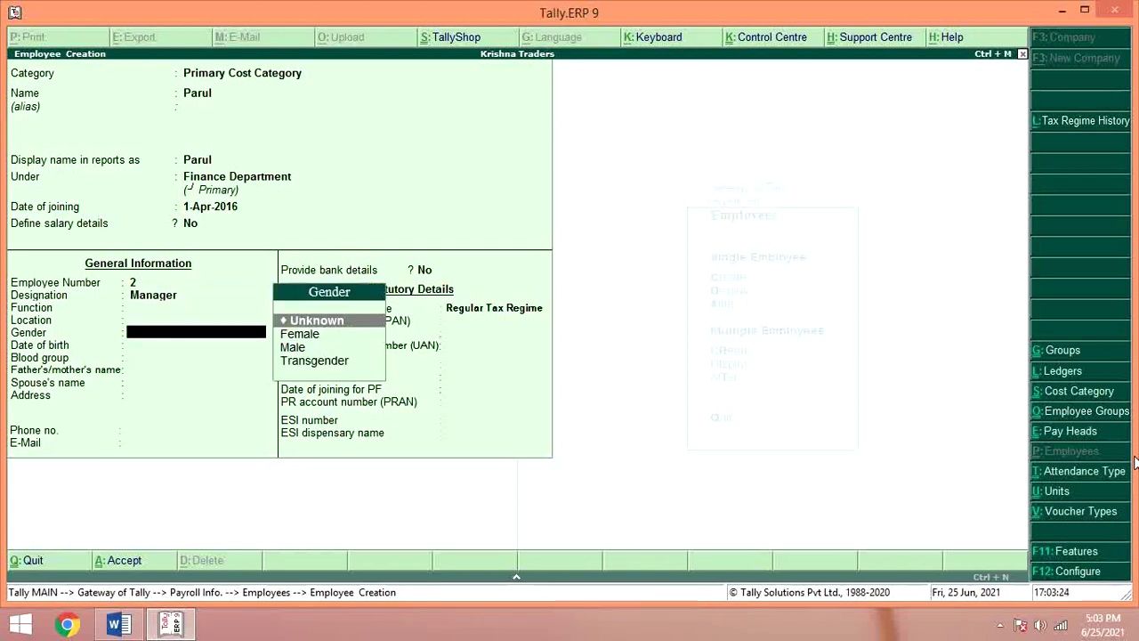
key(Down)
key(Down)
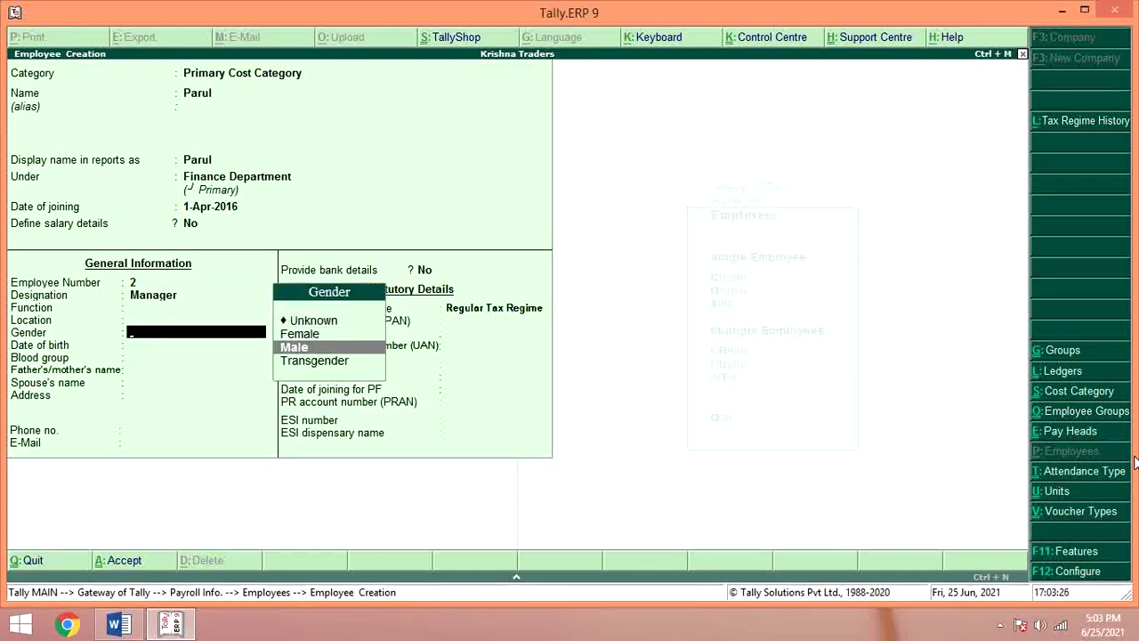
key(Up)
key(Return)
Step: Keep the defaults in the second employee's remaining general, bank and statutory fields, and save the record
key(Return)
key(Return)
key(Return)
key(Return)
key(Return)
key(Return)
key(Return)
key(Return)
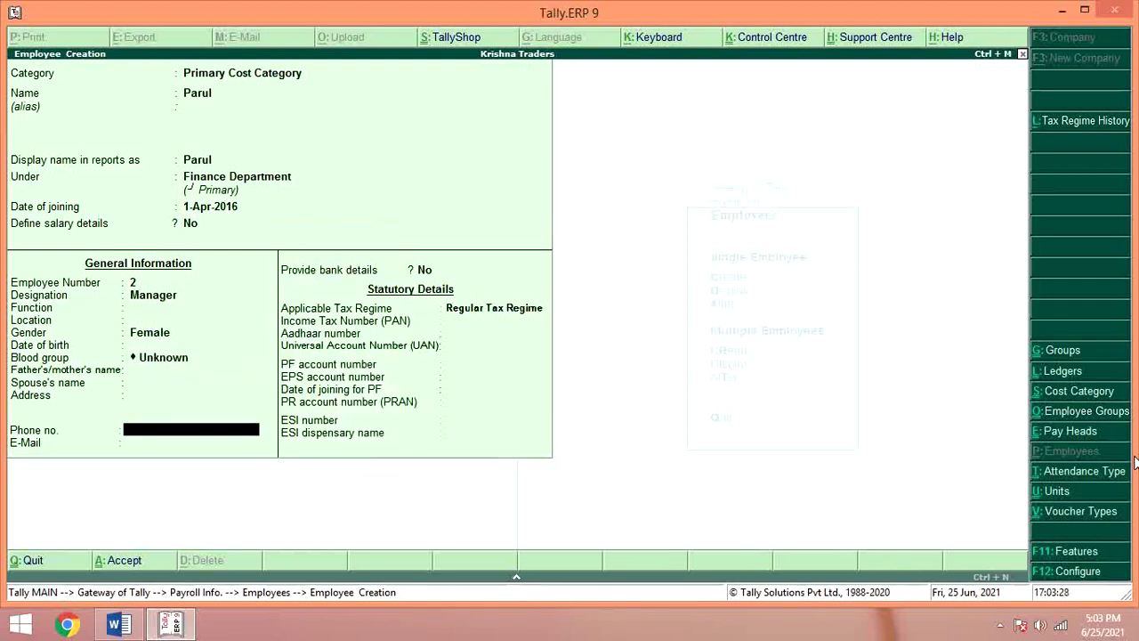
key(Return)
key(Return)
key(Return)
key(Return)
key(Return)
key(Return)
key(Return)
key(Return)
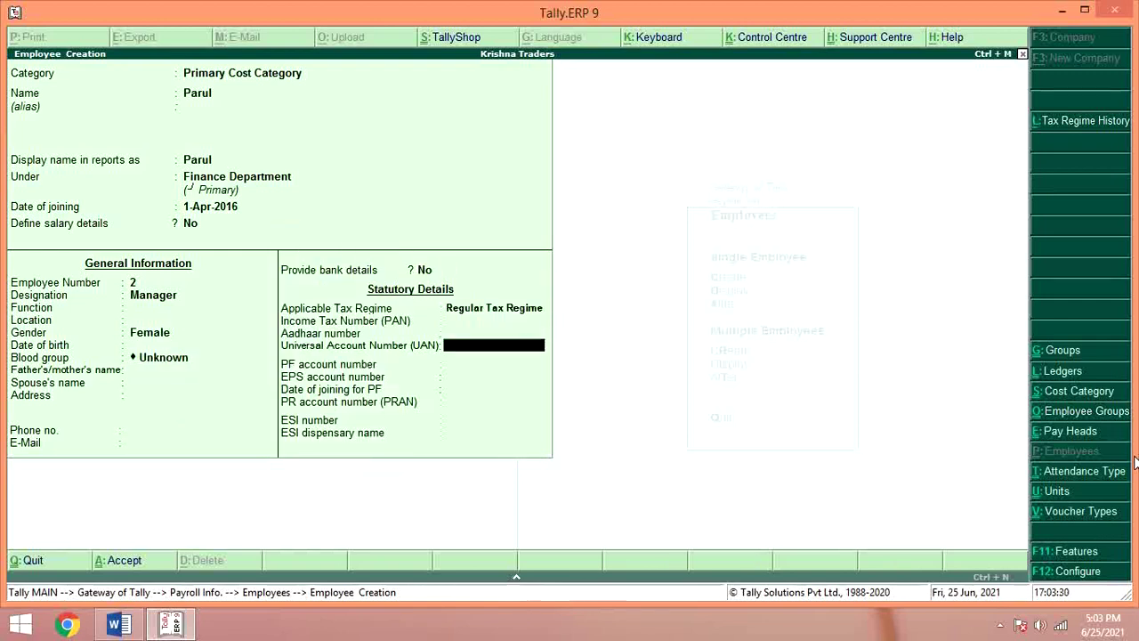
key(Return)
key(Return)
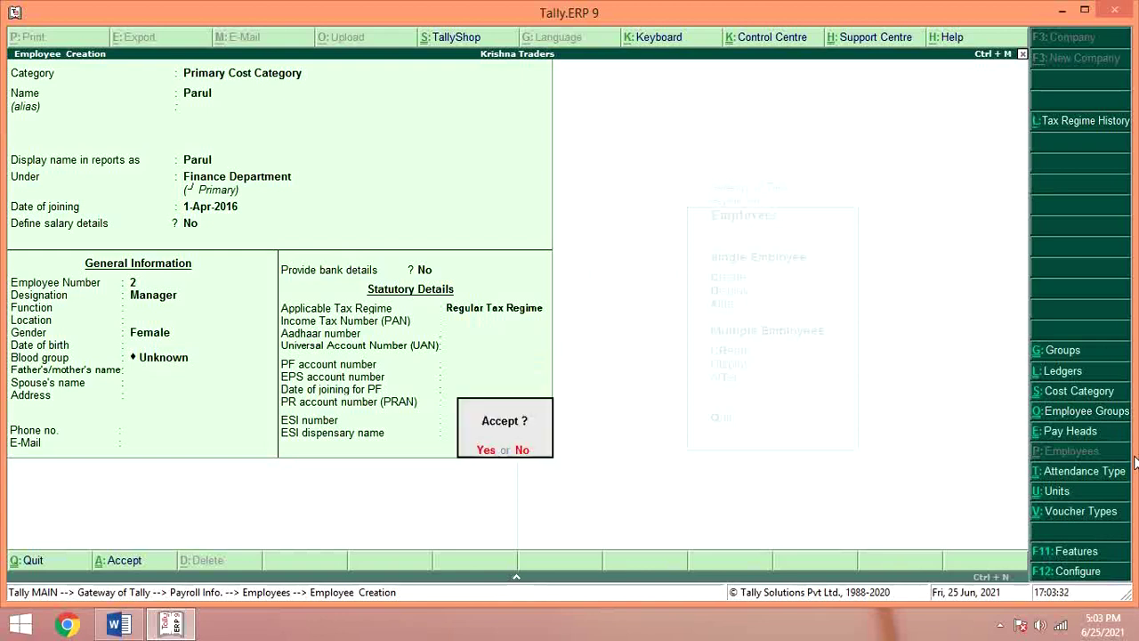
key(Return)
Step: Start a new employee record with the name of the third employee in the Word table, under Marketing Department
text(Ra)
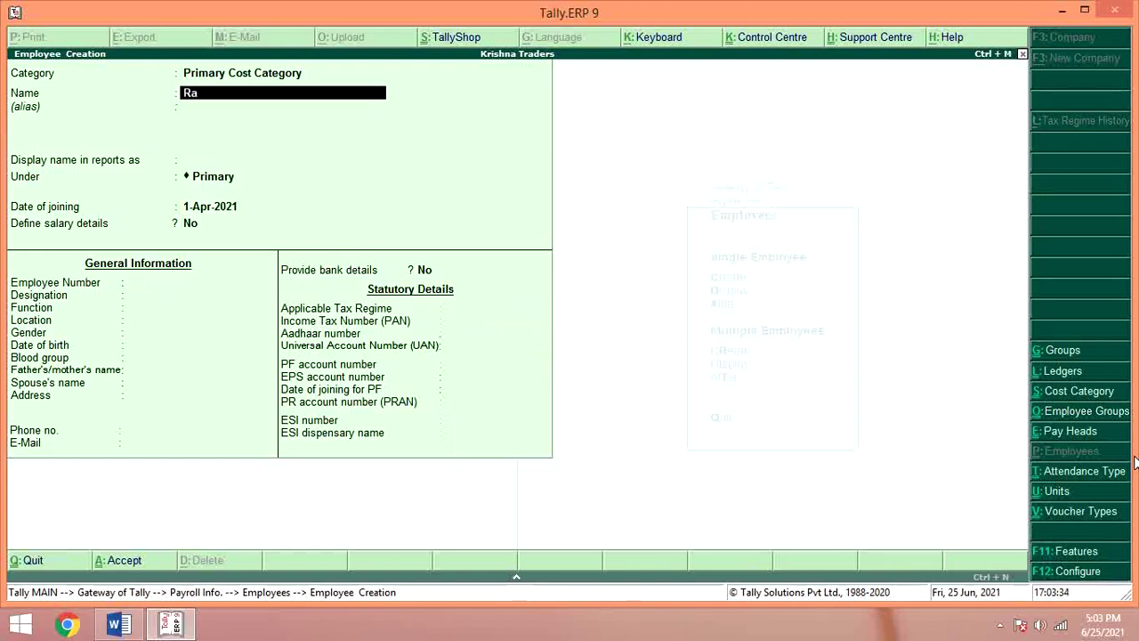
text(hul)
key(Return)
key(Return)
key(Return)
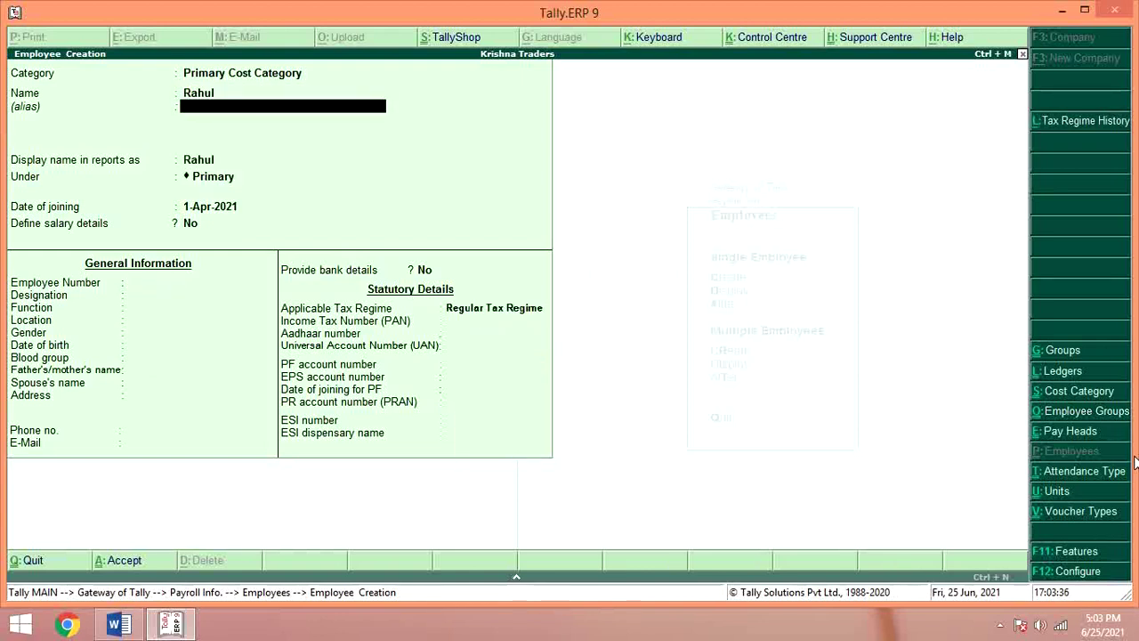
key(Down)
key(Down)
key(Down)
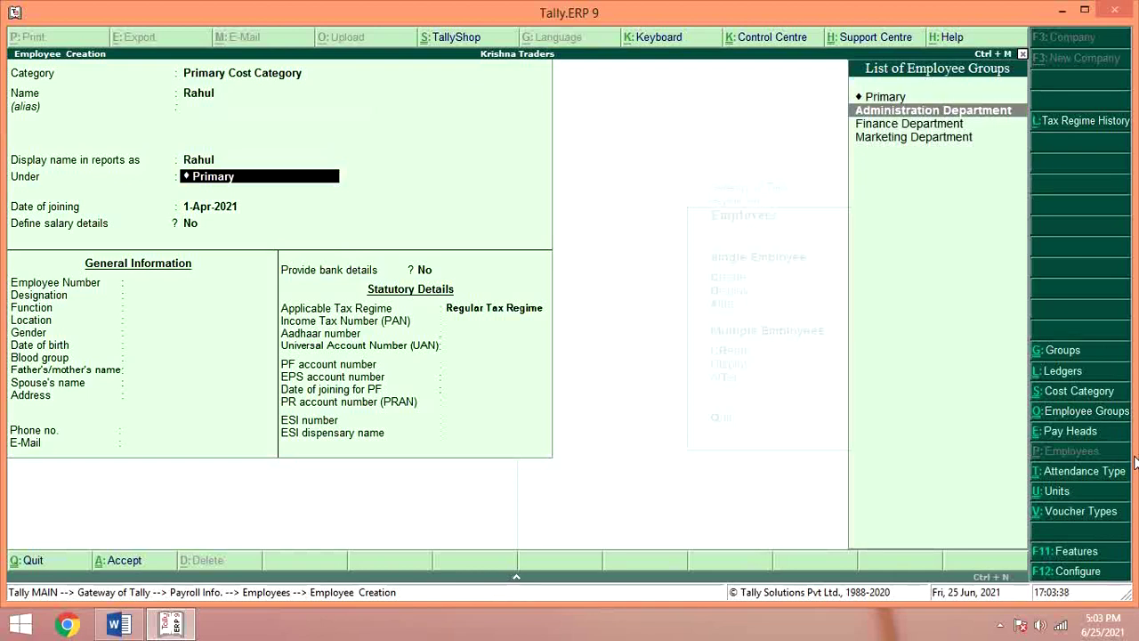
key(Return)
Step: Set the third employee's joining date to 1-4-2017 as listed in the Word table, leaving salary details undefined
text(1-4-20)
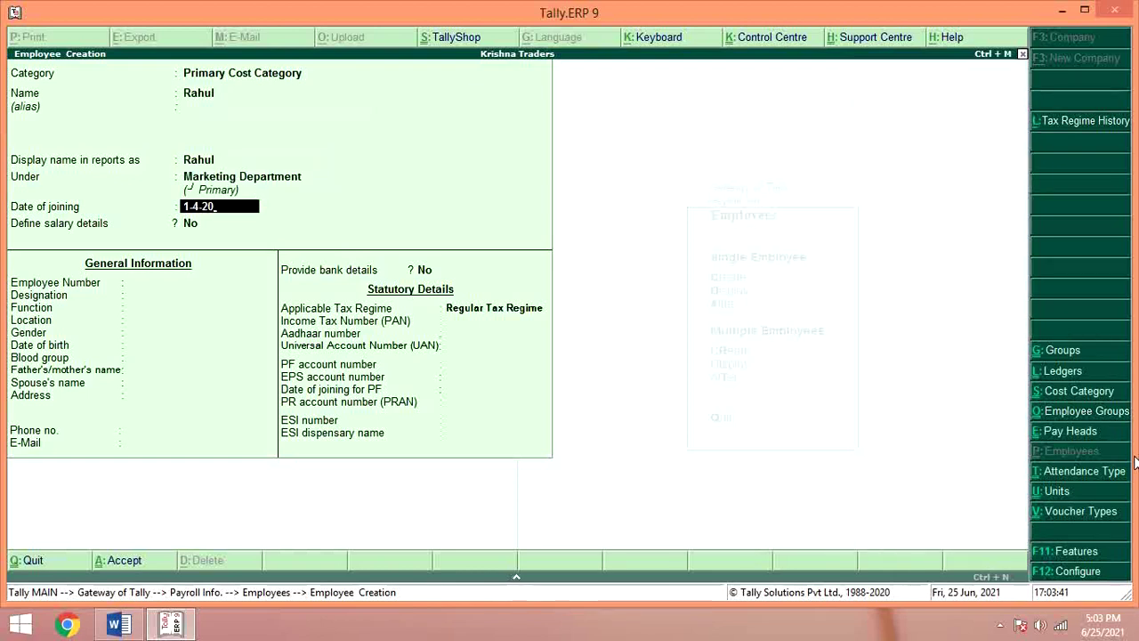
text(17\)
key(alt+Tab)
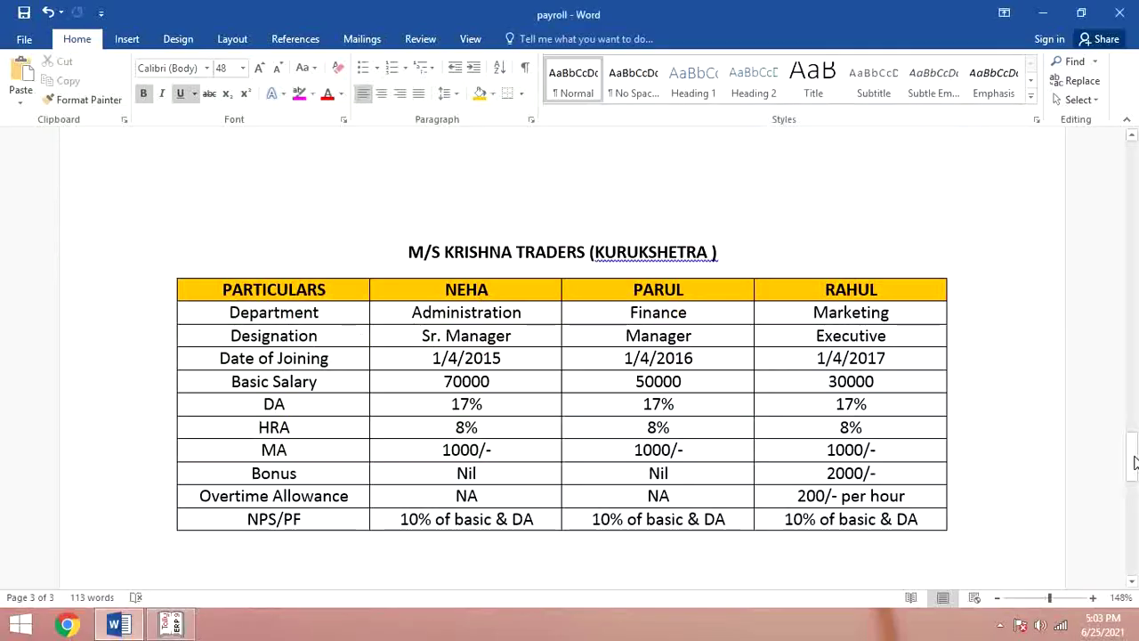
key(alt+Tab)
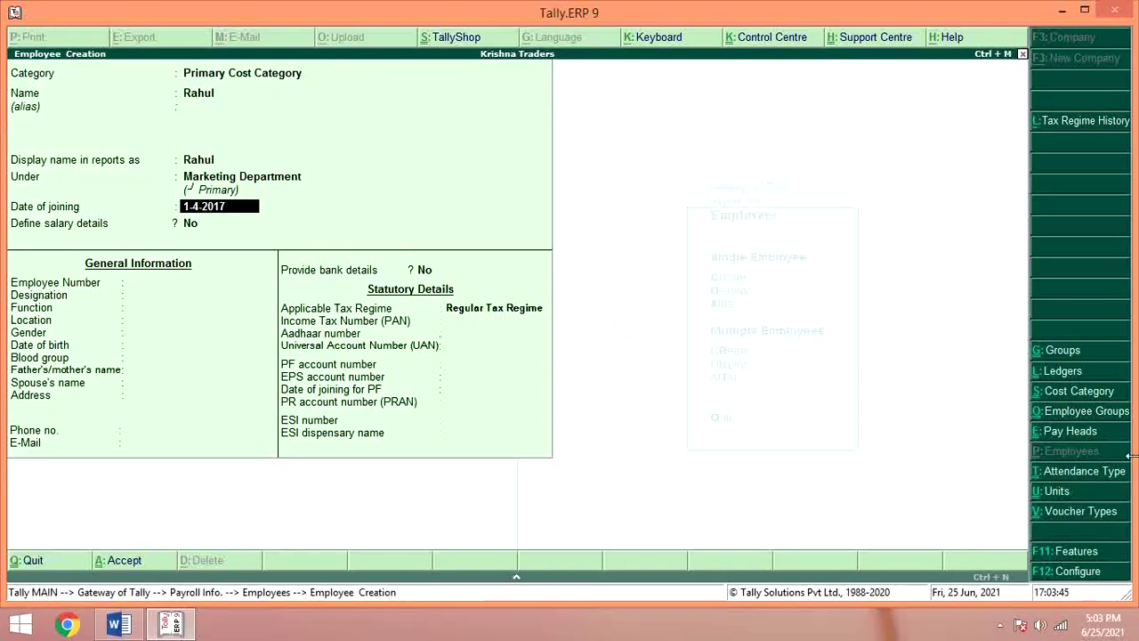
key(Return)
key(Return)
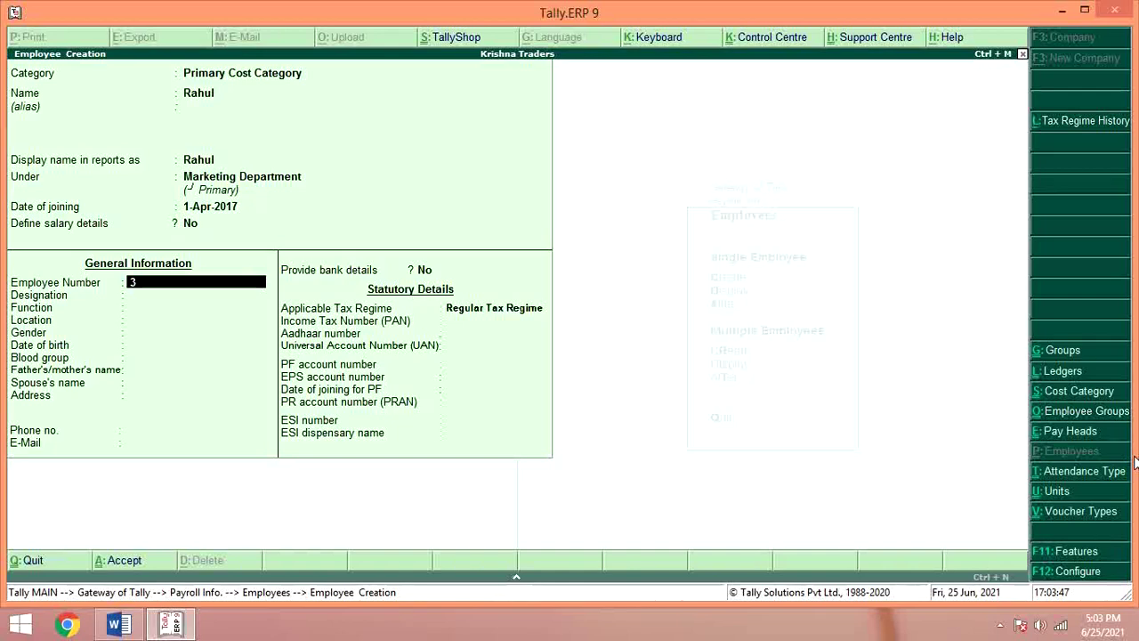
Step: Fill in the third employee's number and set the designation to Executive, as listed in the Word table
key(Return)
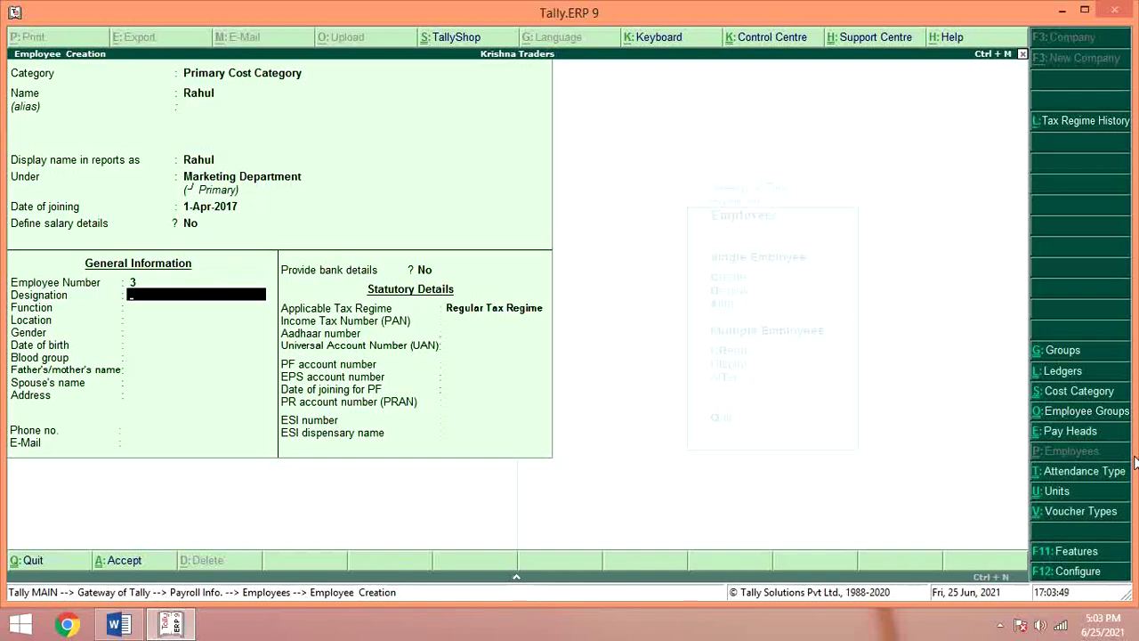
key(alt+Tab)
key(alt+Tab)
text(Executive)
key(Return)
Step: Set the third employee's gender to Male, leaving function and location blank
key(Return)
key(Return)
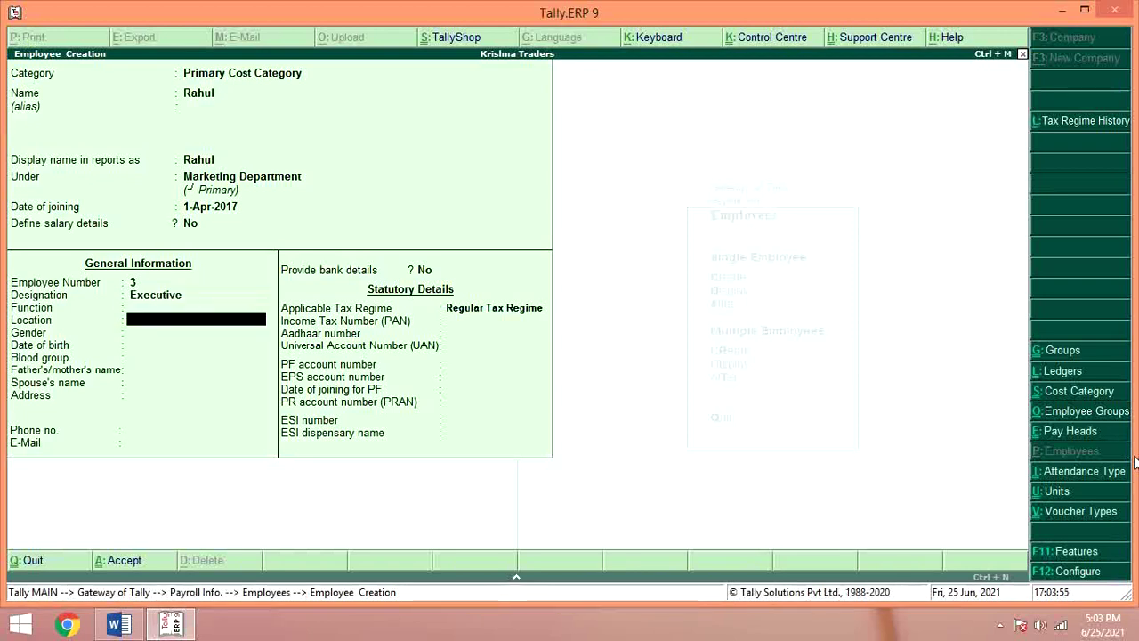
key(Down)
key(Down)
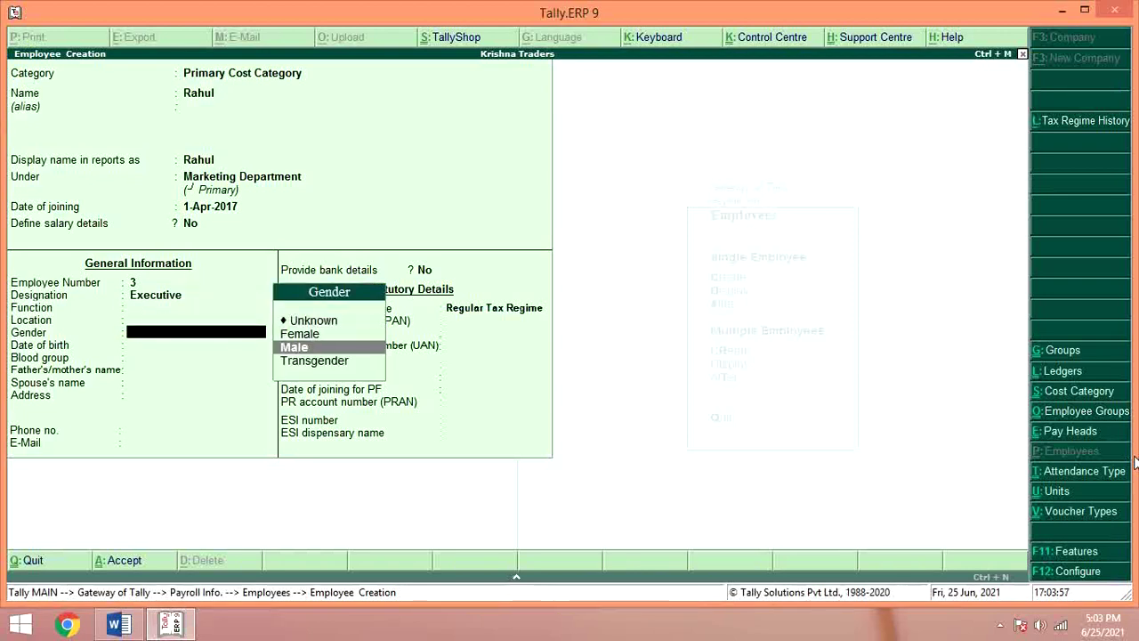
key(Return)
Step: Keep the defaults in the third employee's remaining general, bank and statutory fields, and save the record
key(Return)
key(Return)
key(Return)
key(Return)
key(Return)
key(Return)
key(Return)
key(Return)
key(Return)
key(Return)
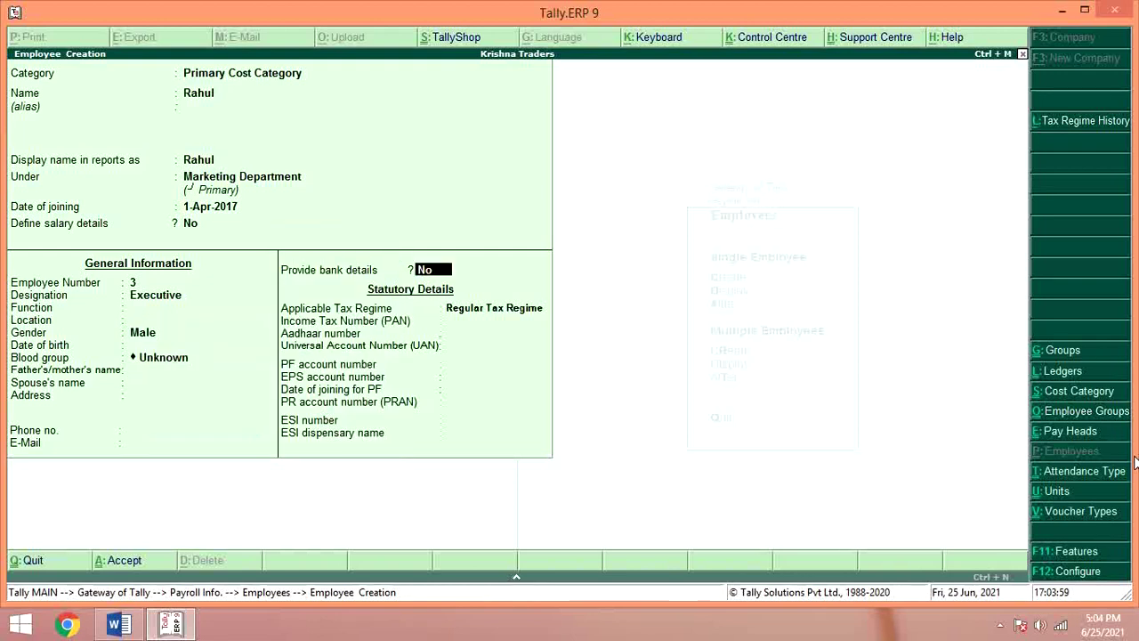
key(Return)
key(Return)
key(Return)
key(Return)
key(Return)
key(Return)
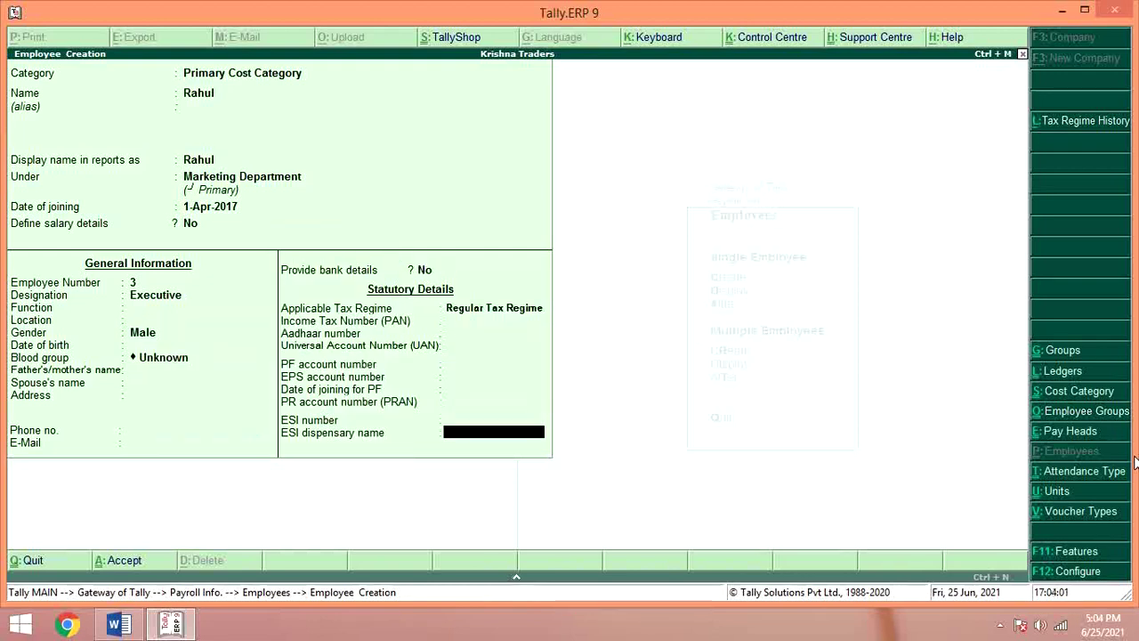
key(Return)
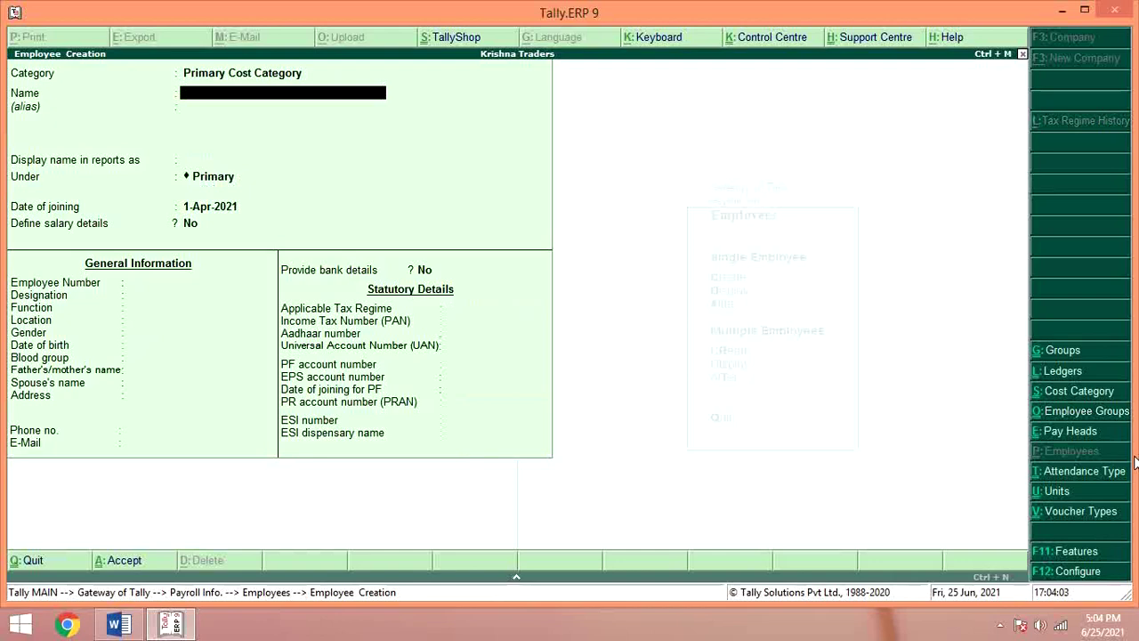
Step: Leave employee creation, review the list of created employees, and return to Payroll Info
key(Escape)
key(Return)
key(Down)
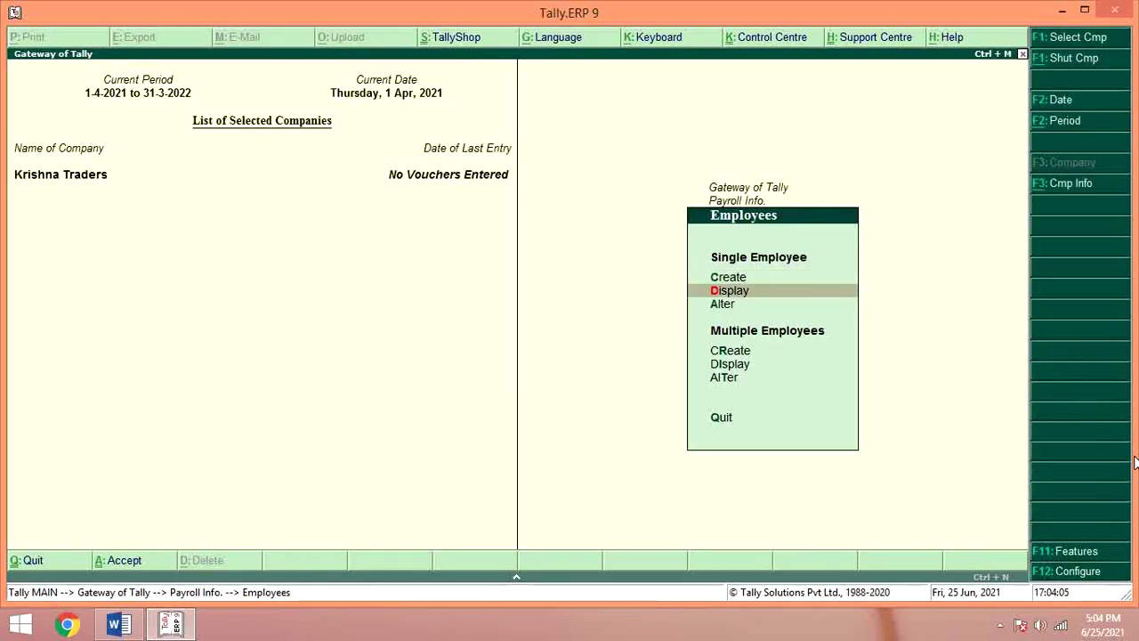
key(Return)
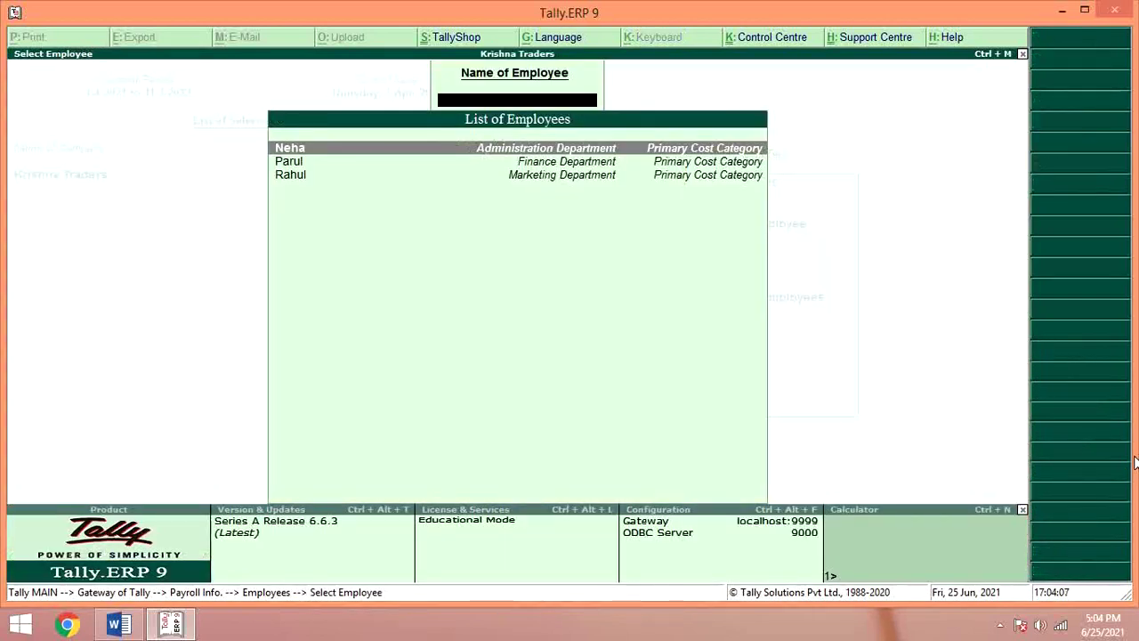
key(Escape)
key(Escape)
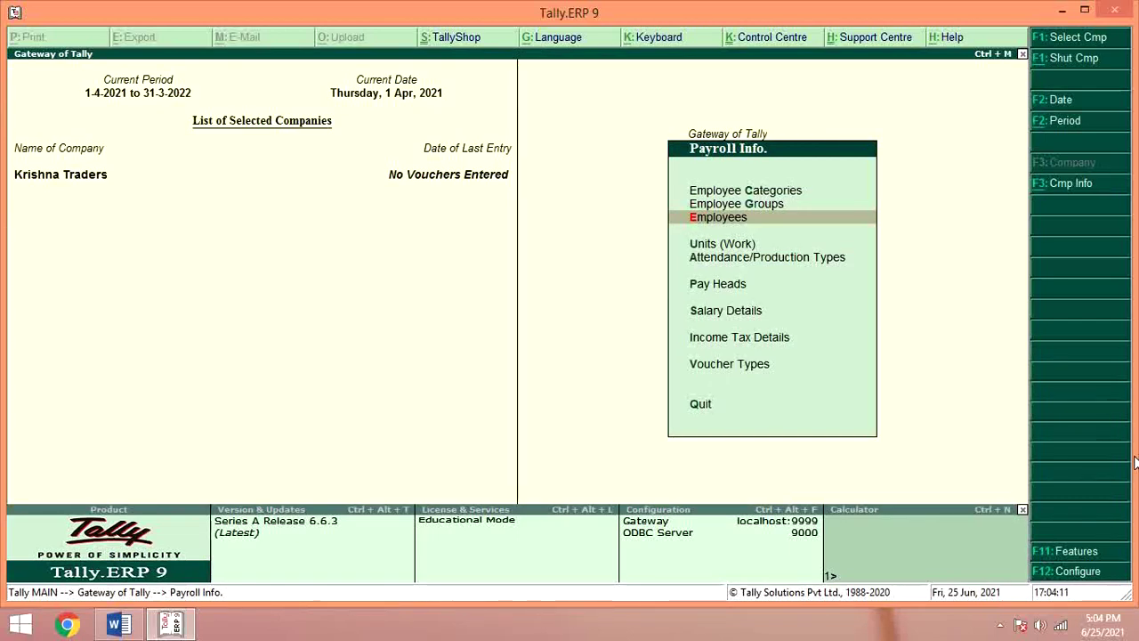
Step: Check the Payroll Masters branch of the Word document's payroll chart, and open the creation form for a new work unit
key(Down)
key(alt+Tab)
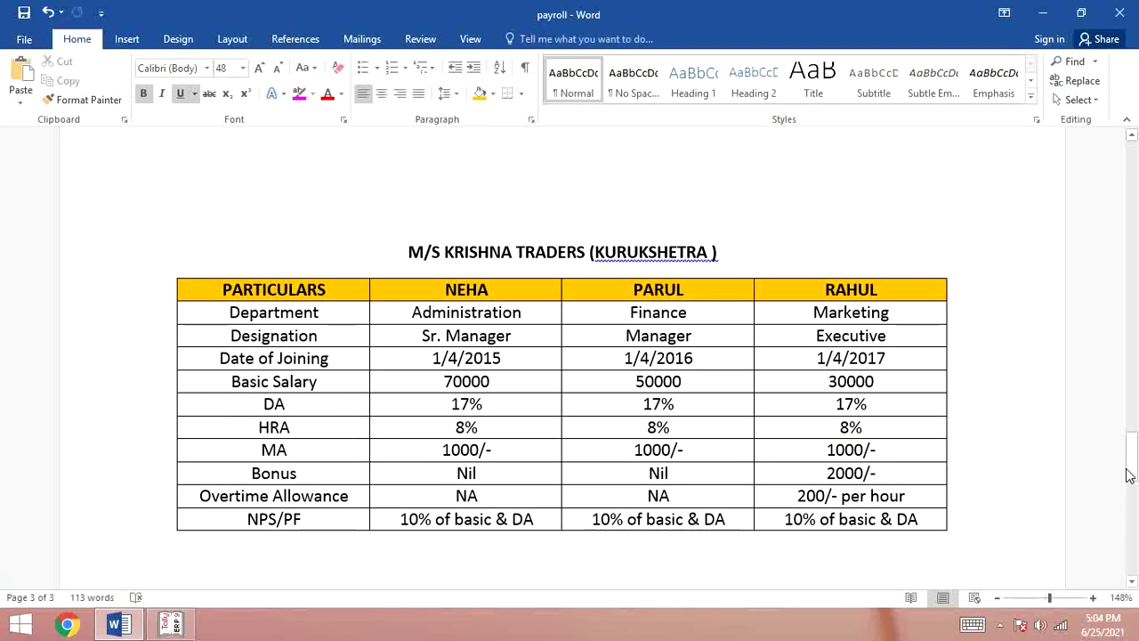
drag(1131, 471, 1132, 344)
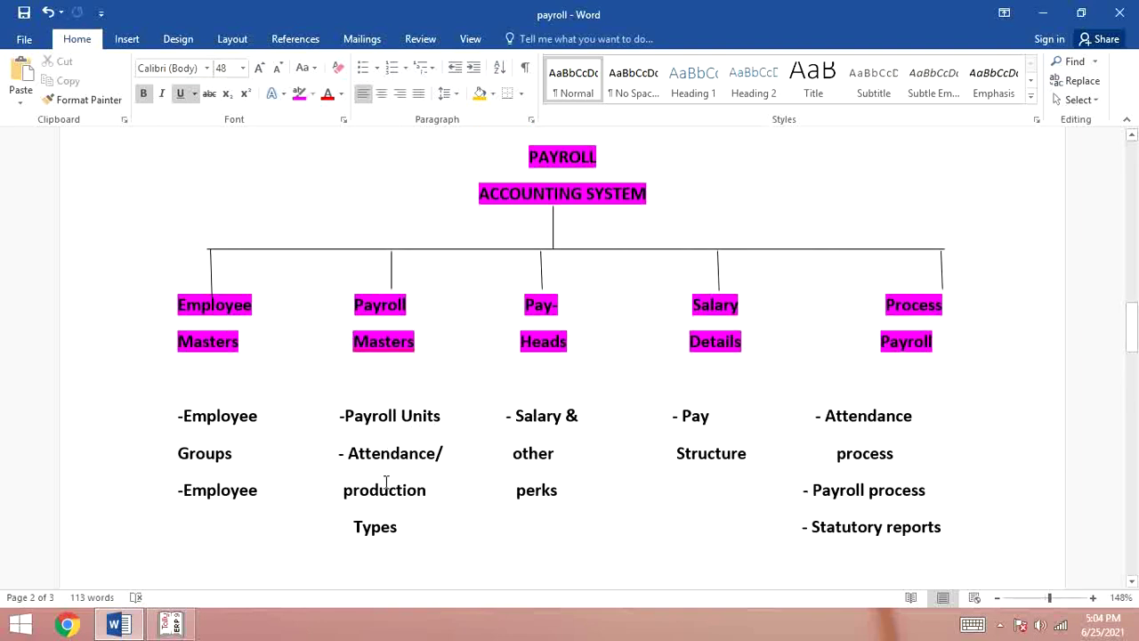
key(alt+Tab)
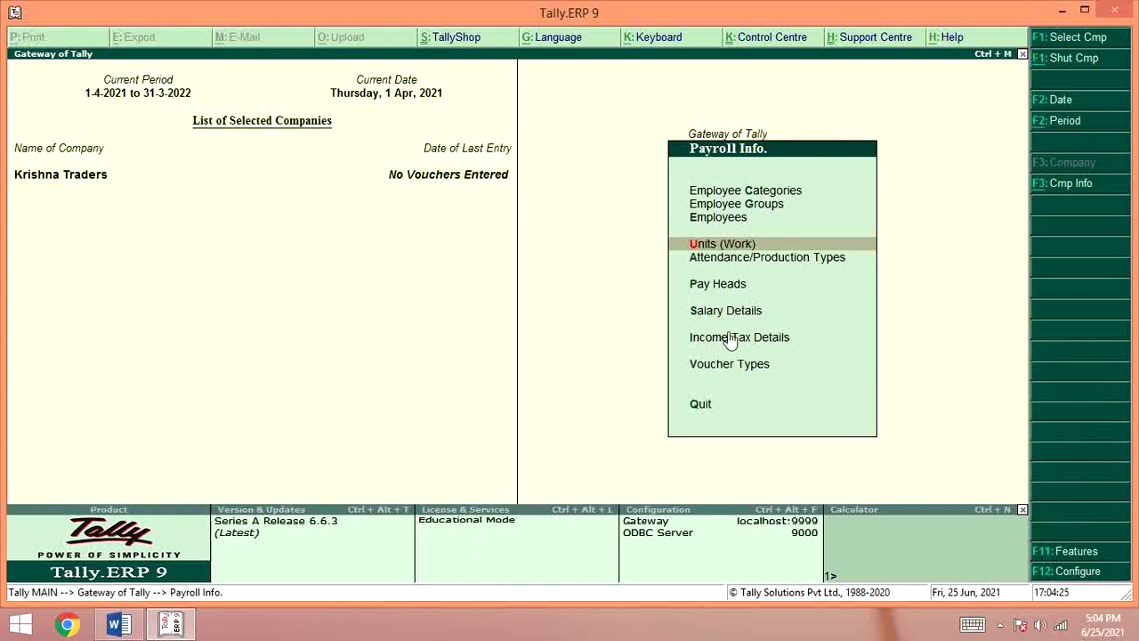
key(Return)
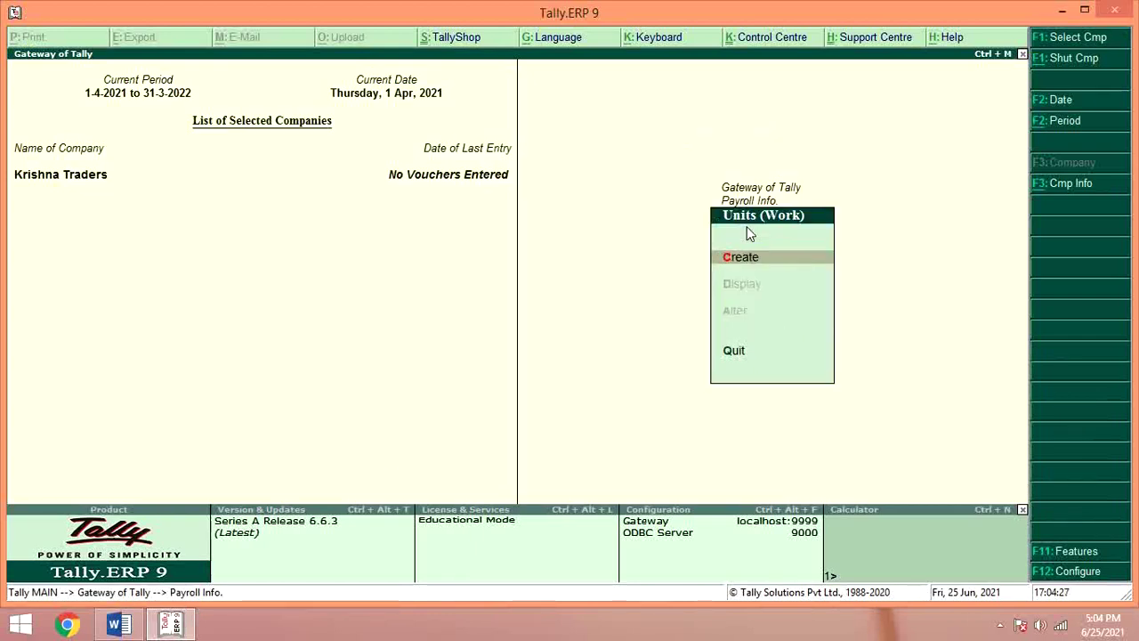
key(Return)
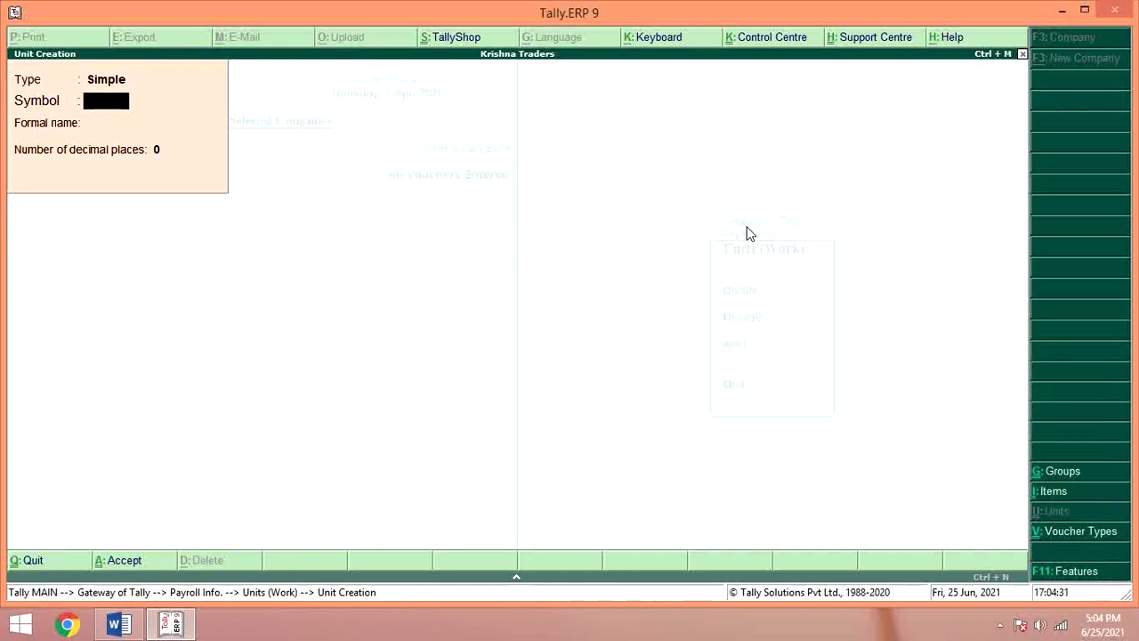
Step: Create a simple unit with symbol Hr, formal name Hours and 0 decimal places
text(hr)
key(BackSpace)
key(BackSpace)
text(Hr)
key(Return)
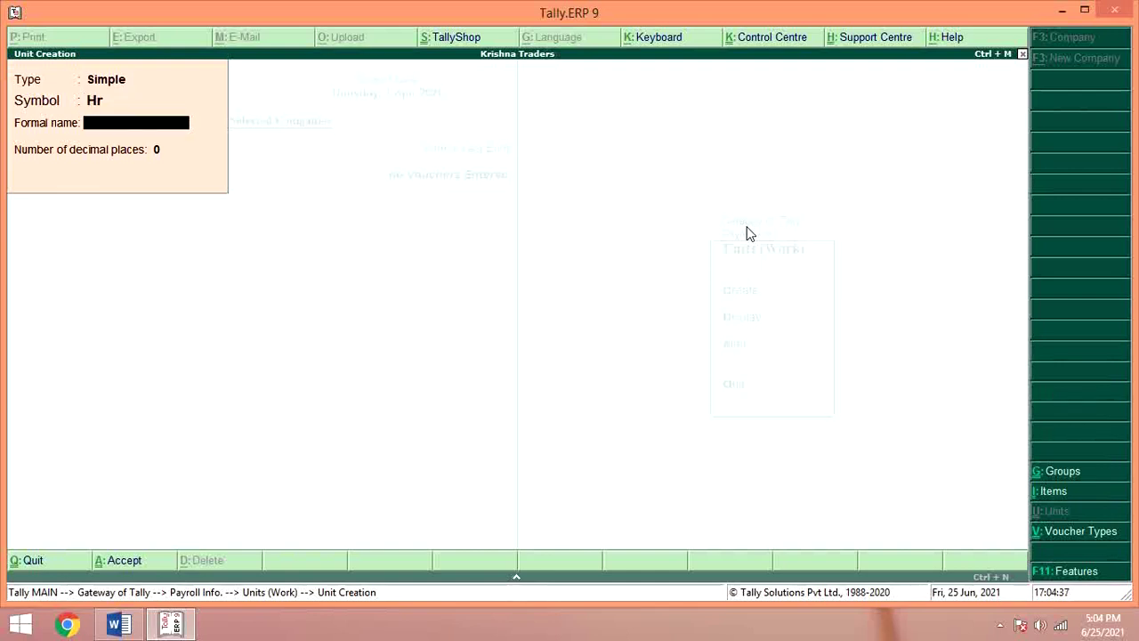
text(Hours)
key(Return)
key(Return)
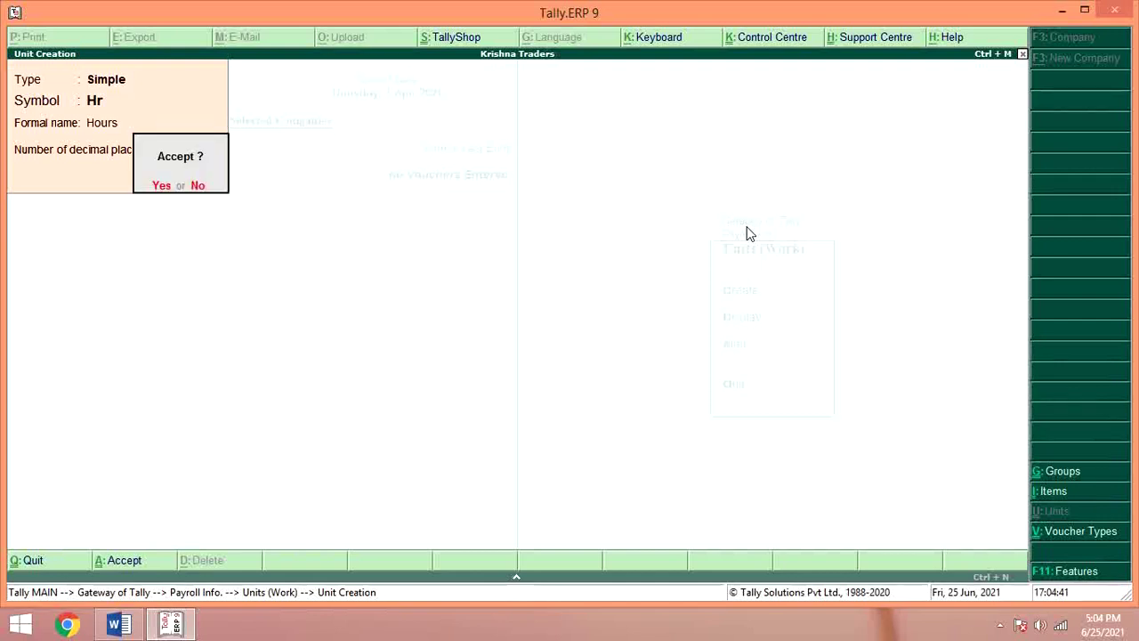
key(Return)
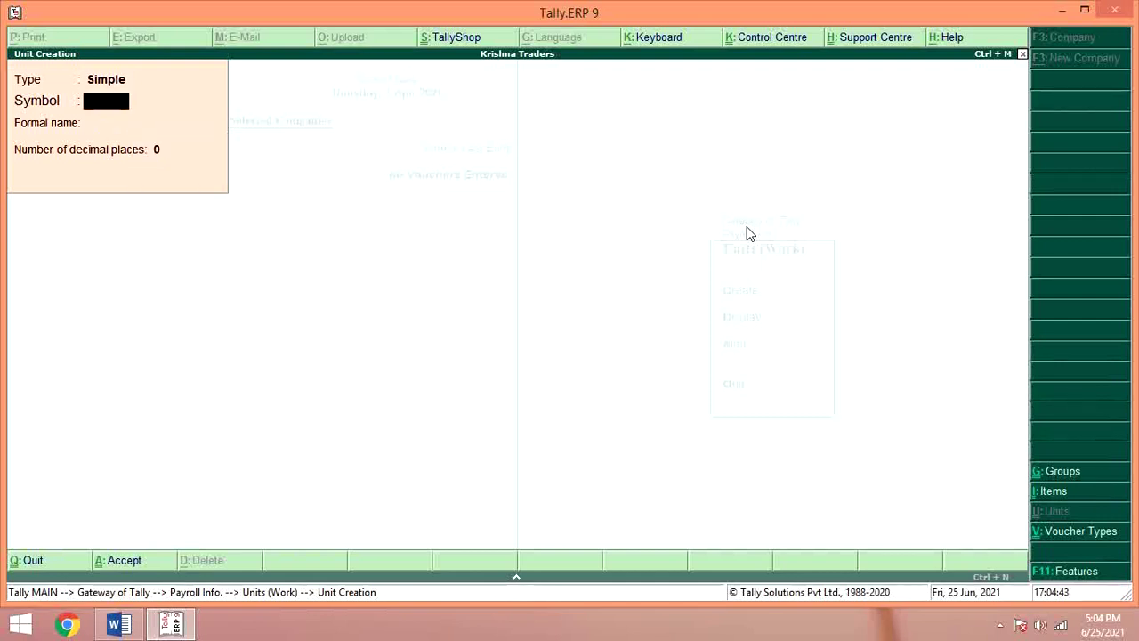
Step: Create a simple unit with symbol Min, formal name Minutes and 0 decimal places
text(Min)
key(Return)
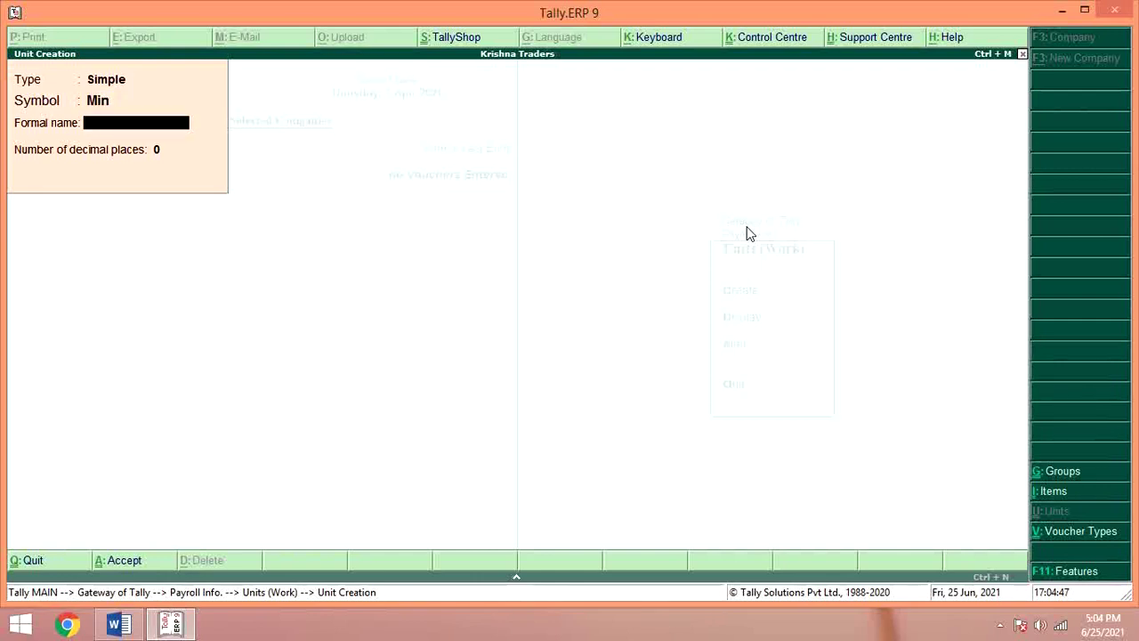
text(Minutes)
key(Return)
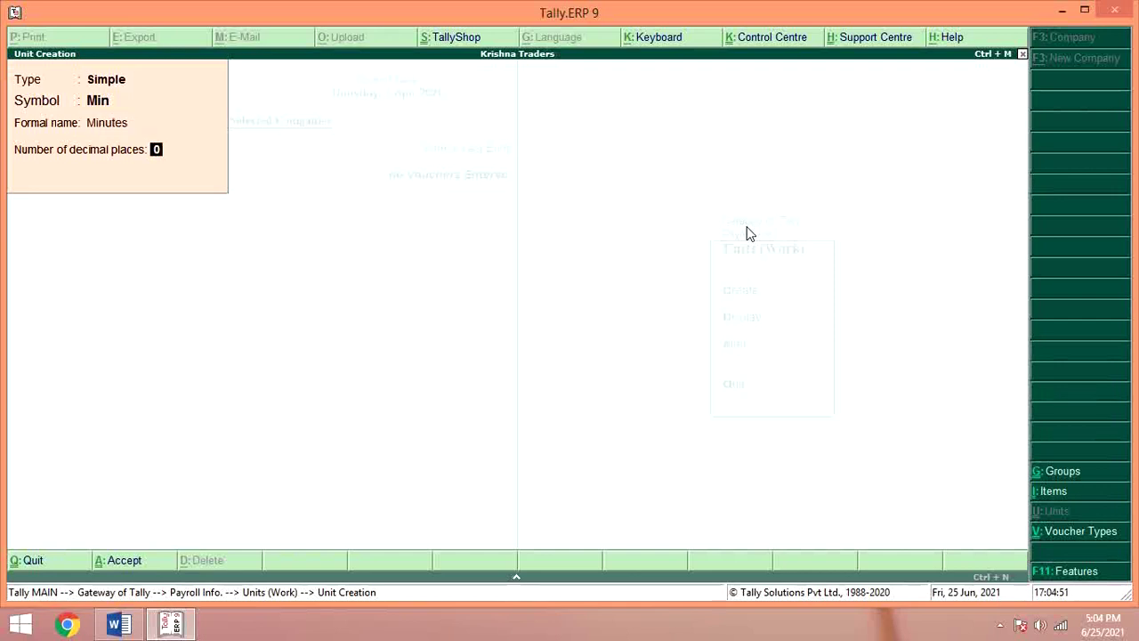
key(Return)
key(Return)
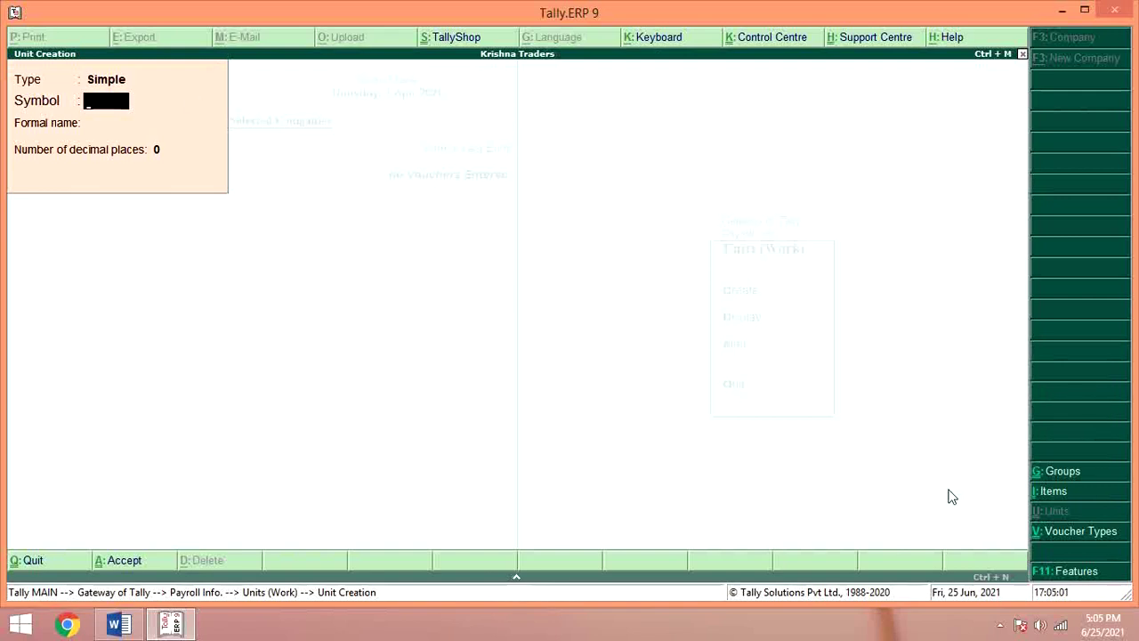
Step: Leave unit creation and review the list of created work units
key(Escape)
key(Return)
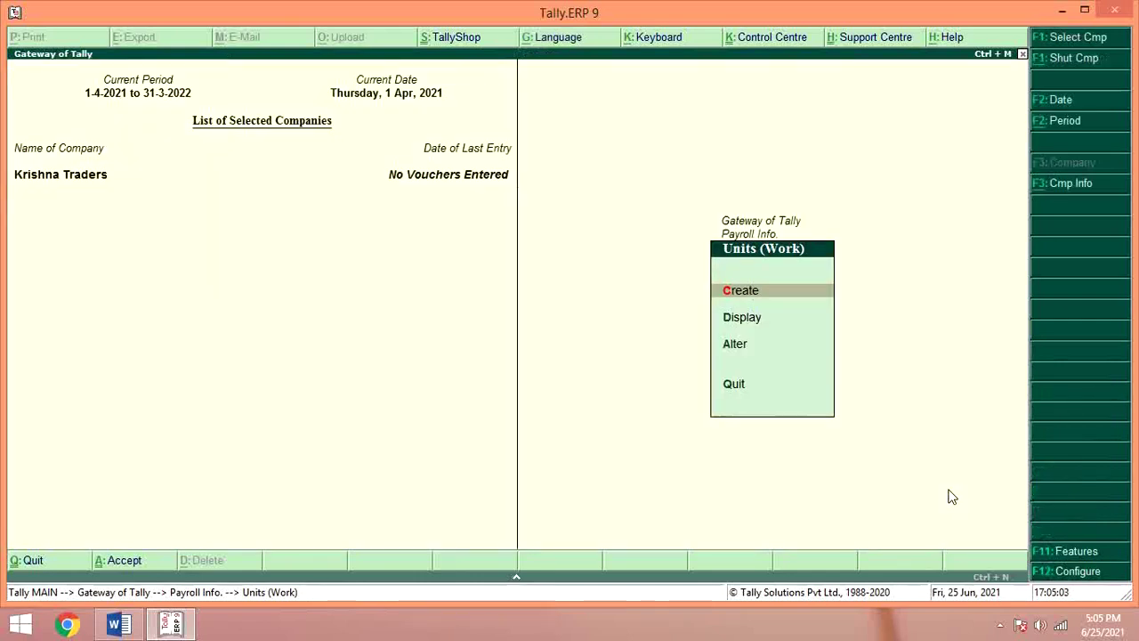
key(Down)
key(Return)
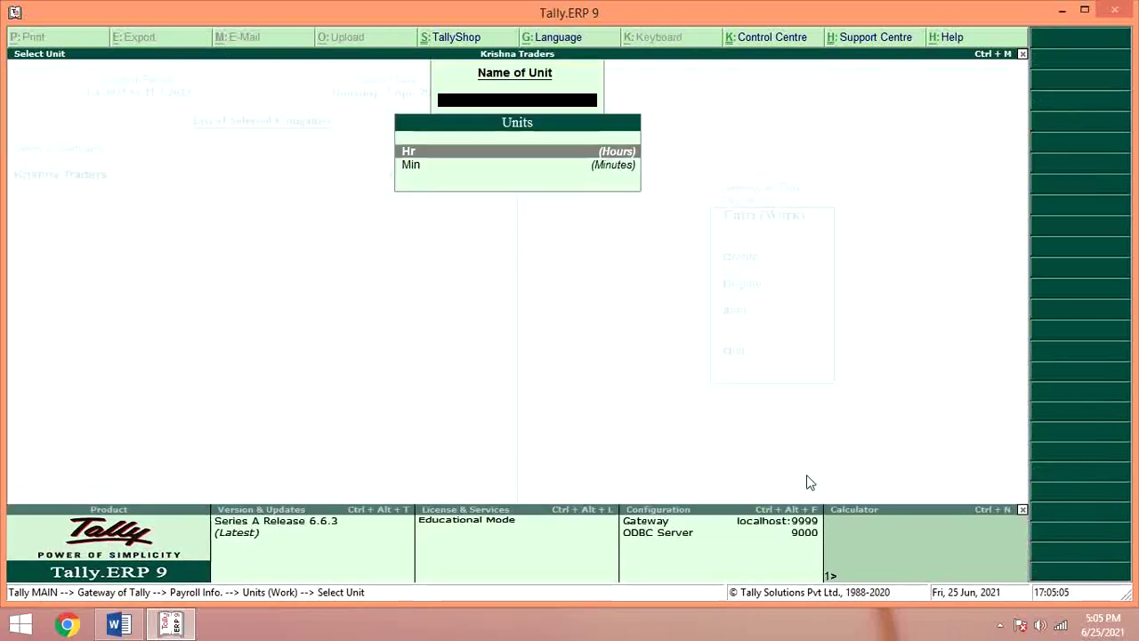
key(Escape)
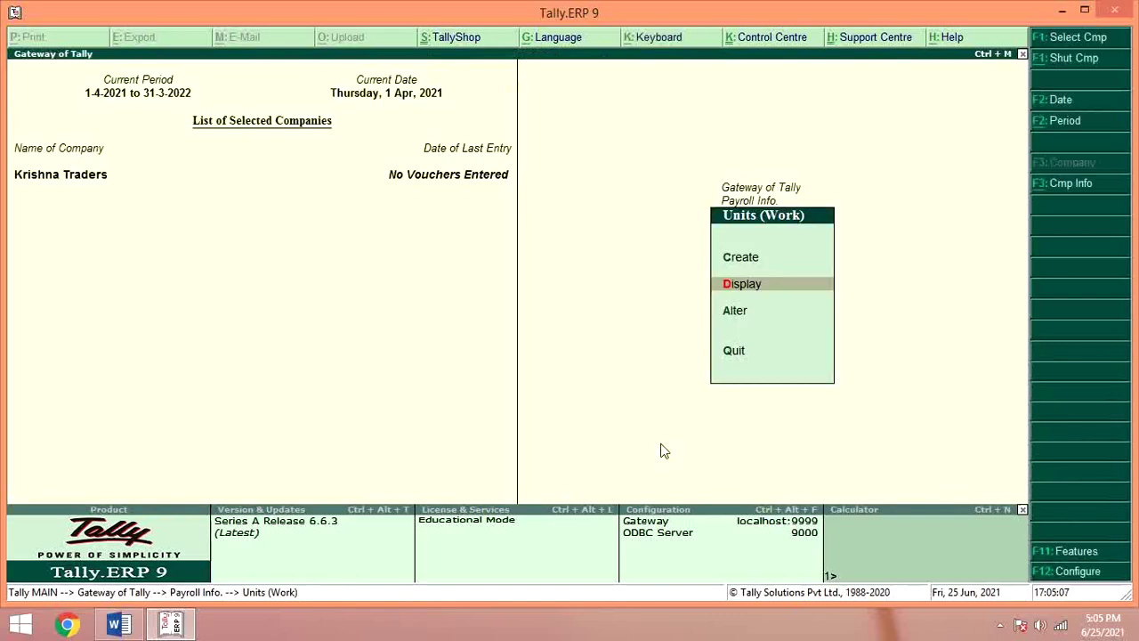
Step: Start a new attendance/production type named Paid Leave
key(Escape)
key(Down)
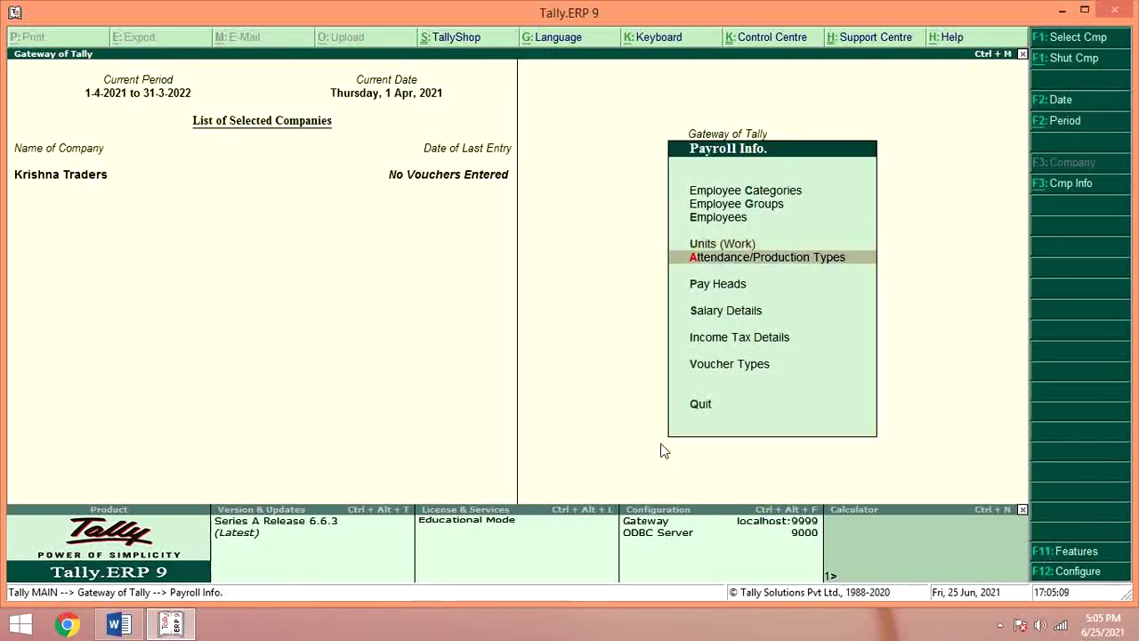
key(Return)
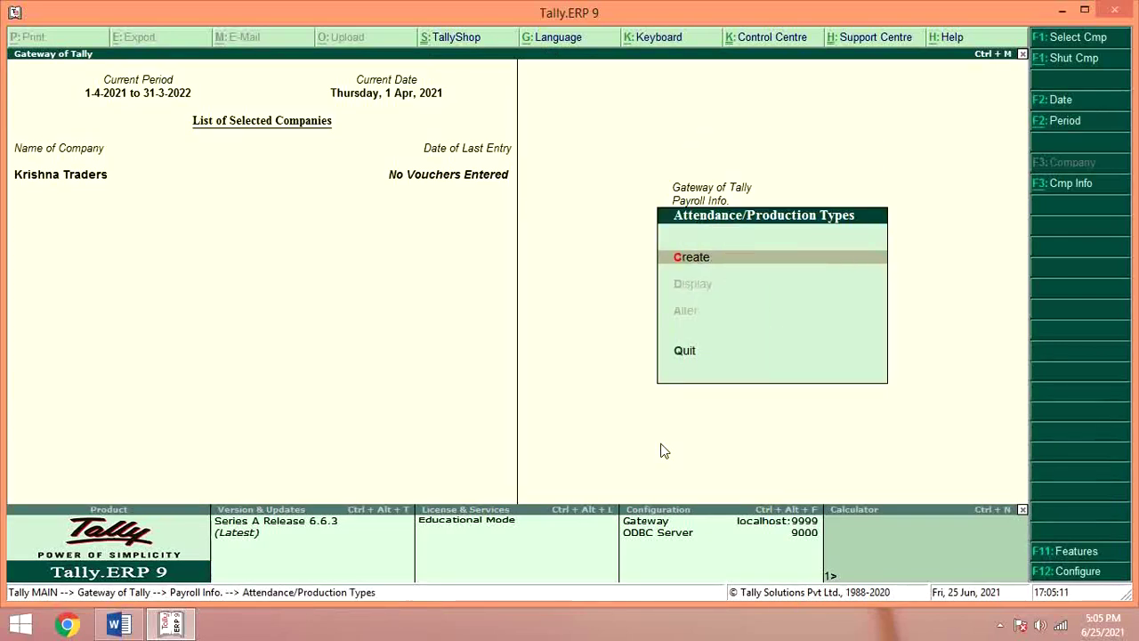
key(Return)
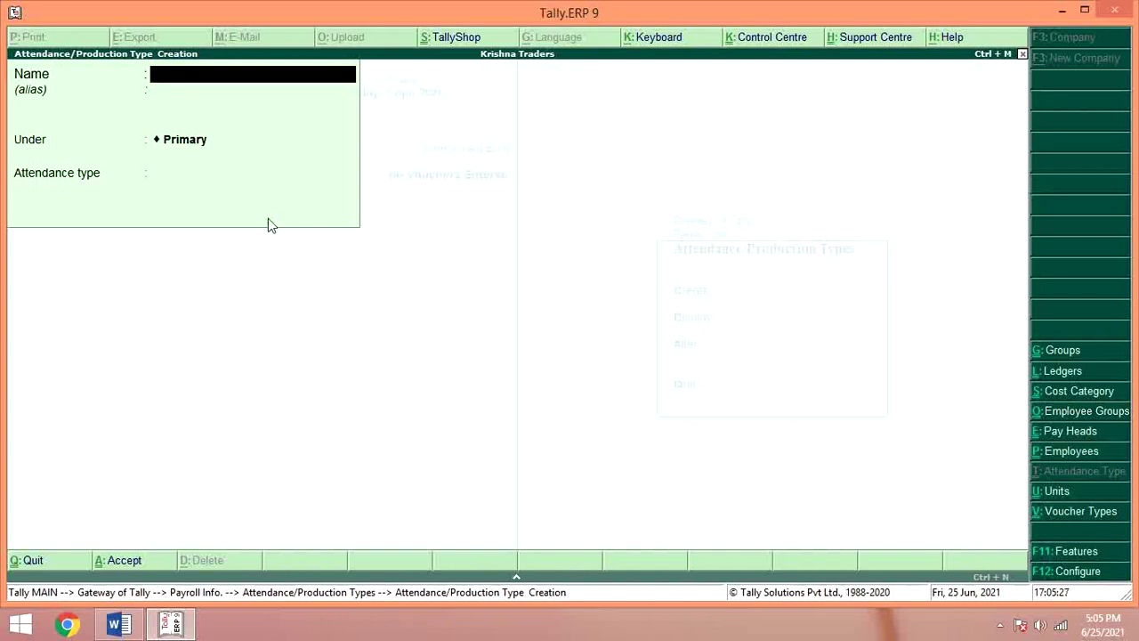
text(Paid Leave)
key(Return)
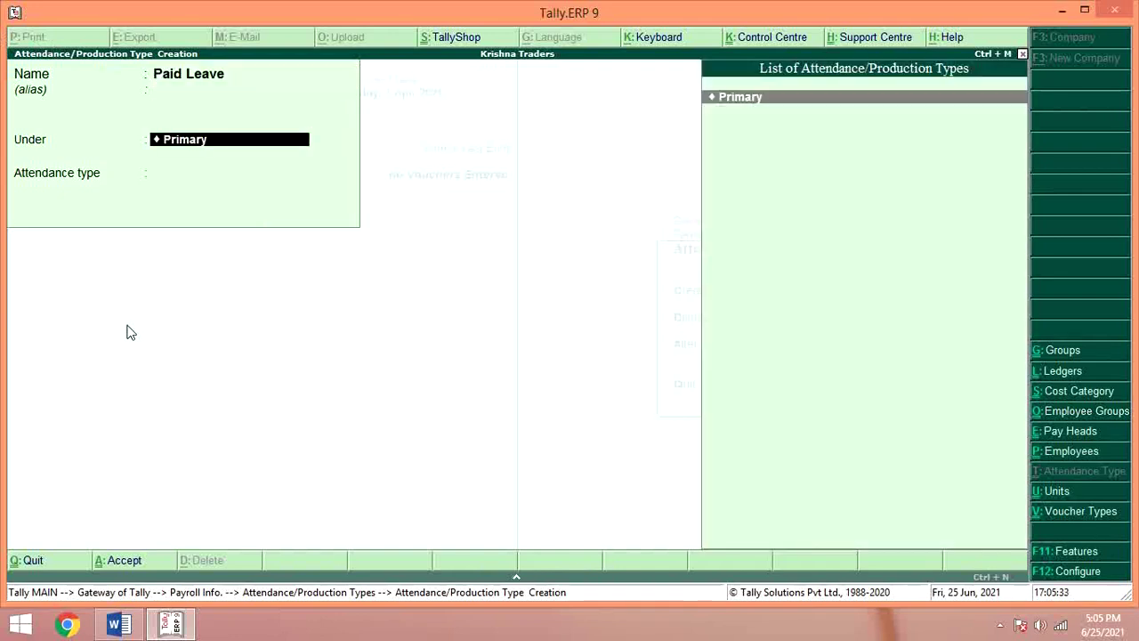
Step: Place Paid Leave under Primary with attendance type Attendance / Leave with Pay and period type Days, and save it
key(Return)
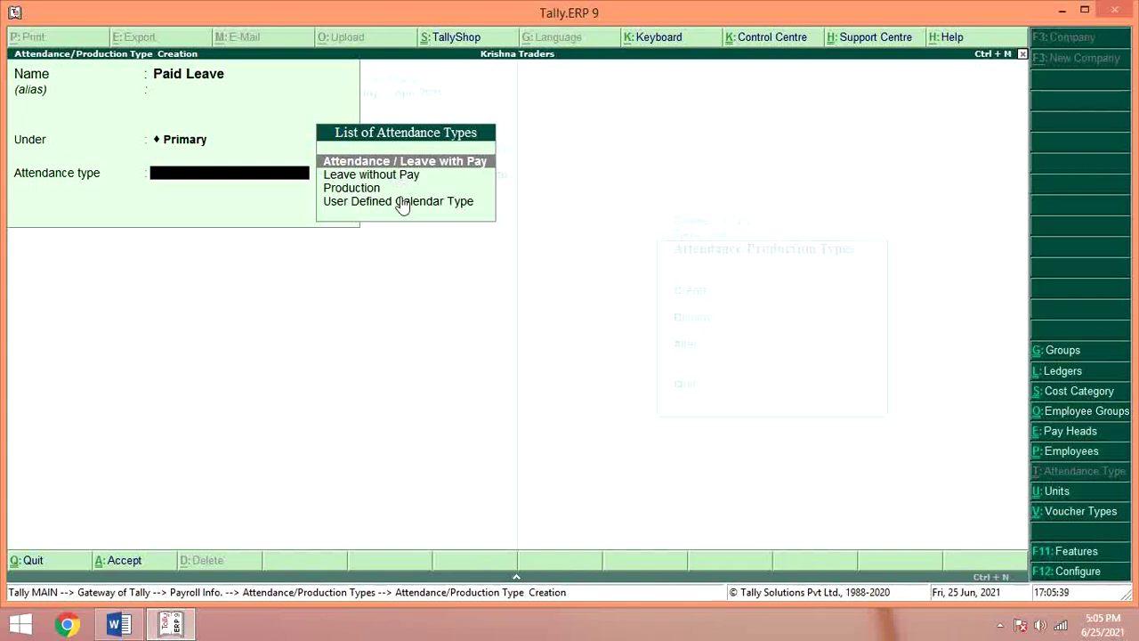
key(Return)
key(Return)
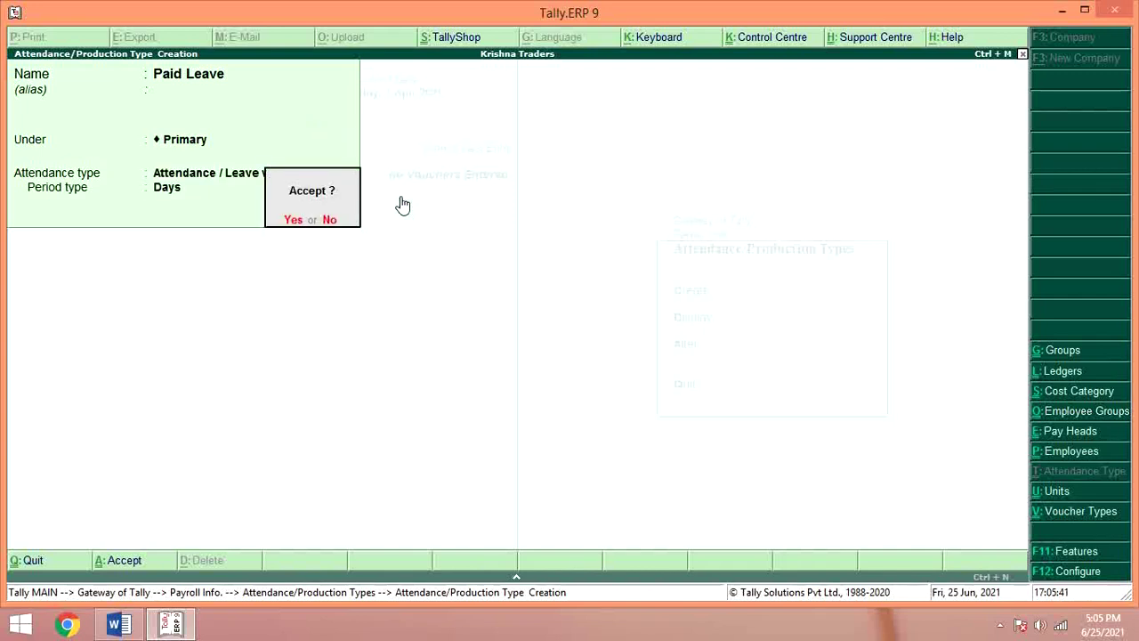
key(Escape)
key(Return)
key(Return)
key(Return)
Step: Create an attendance/production type named Unpaid Leave under Primary, with attendance type Leave without Pay and period type Days
text(U)
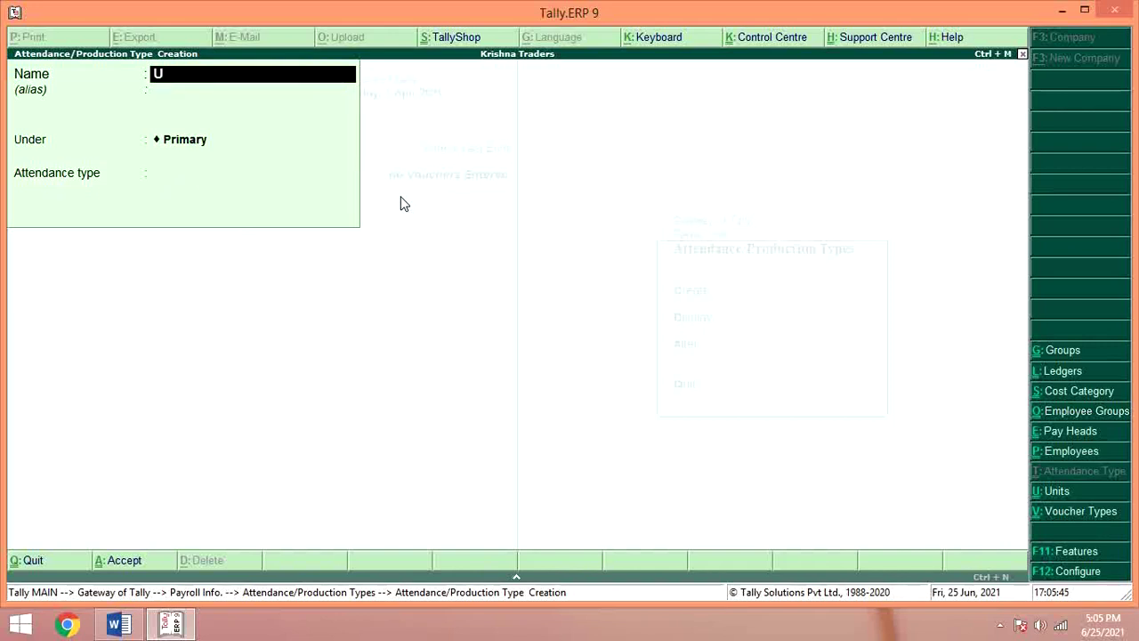
text(npaid Leave)
key(Return)
key(Return)
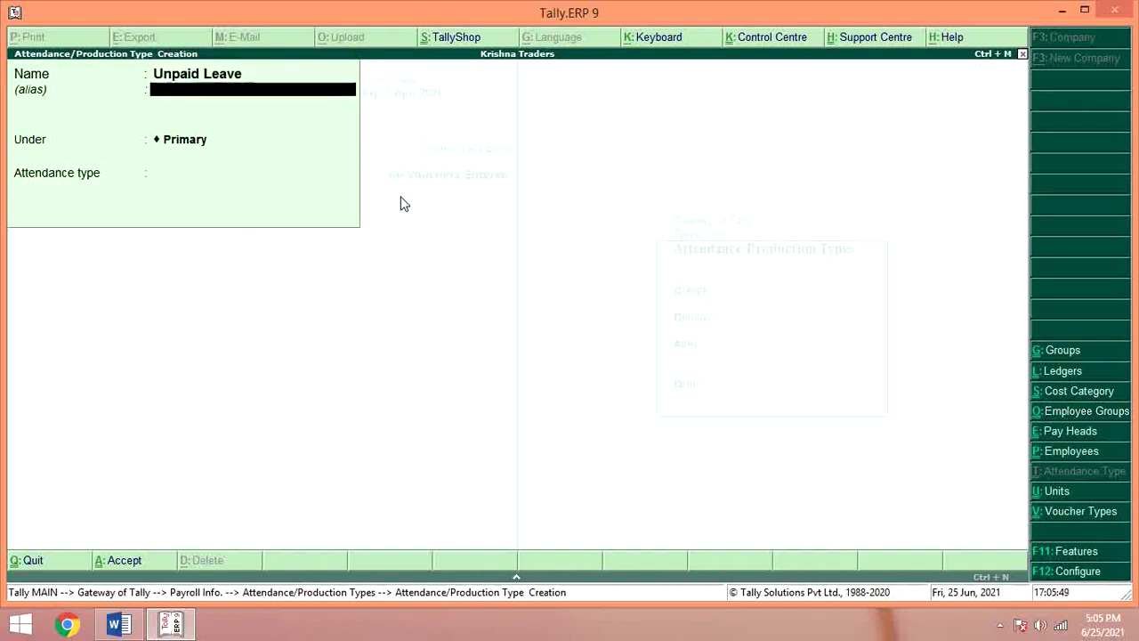
key(Return)
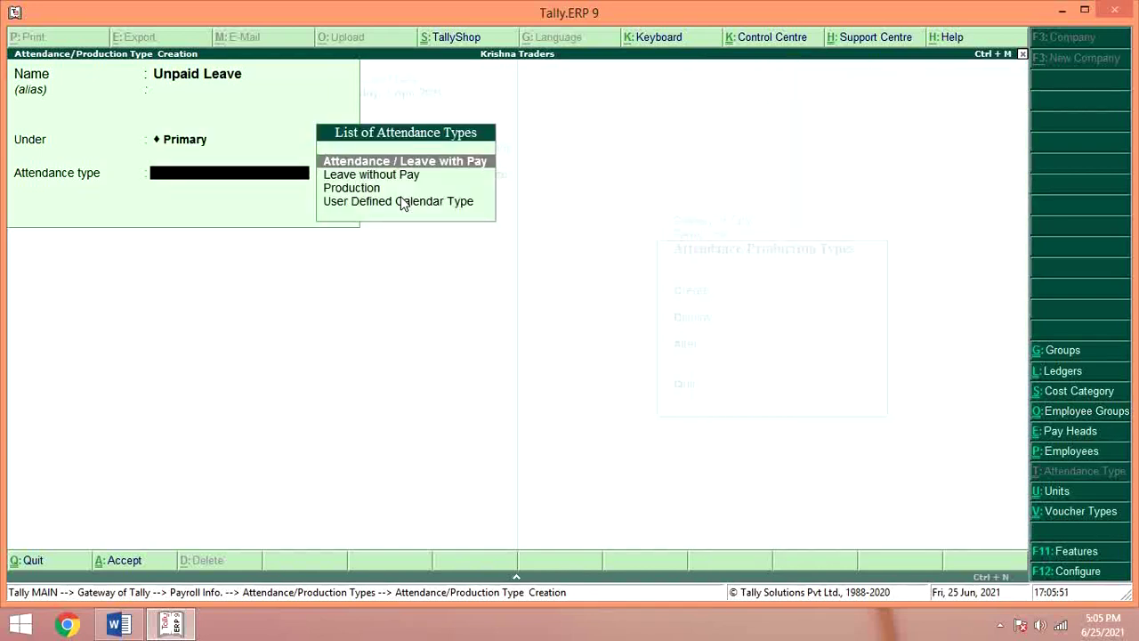
key(Down)
key(Return)
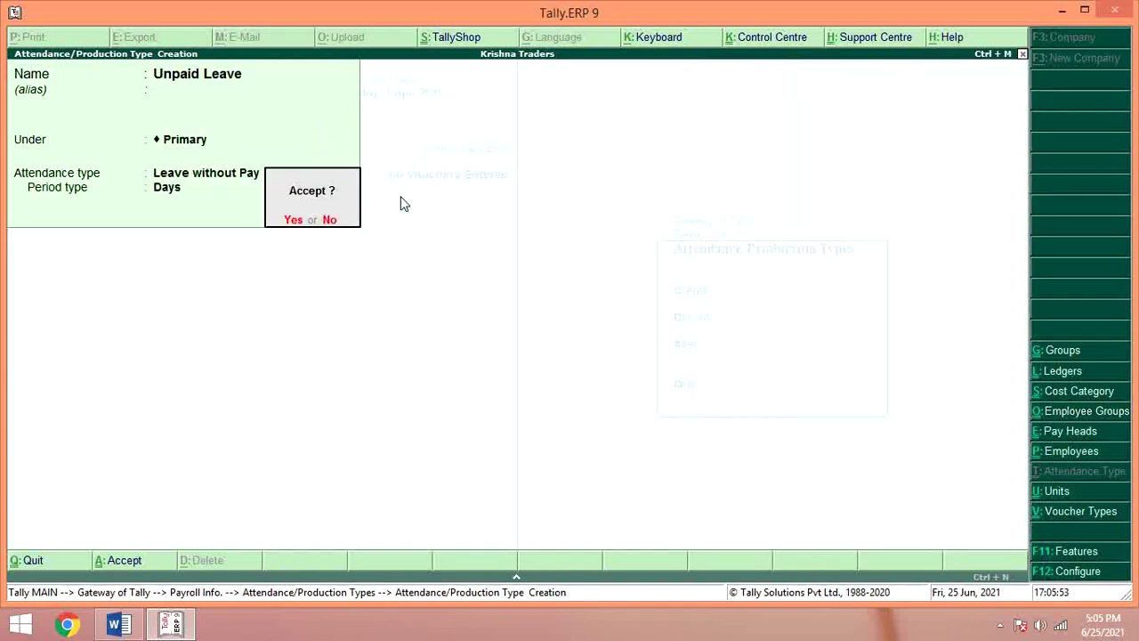
key(Return)
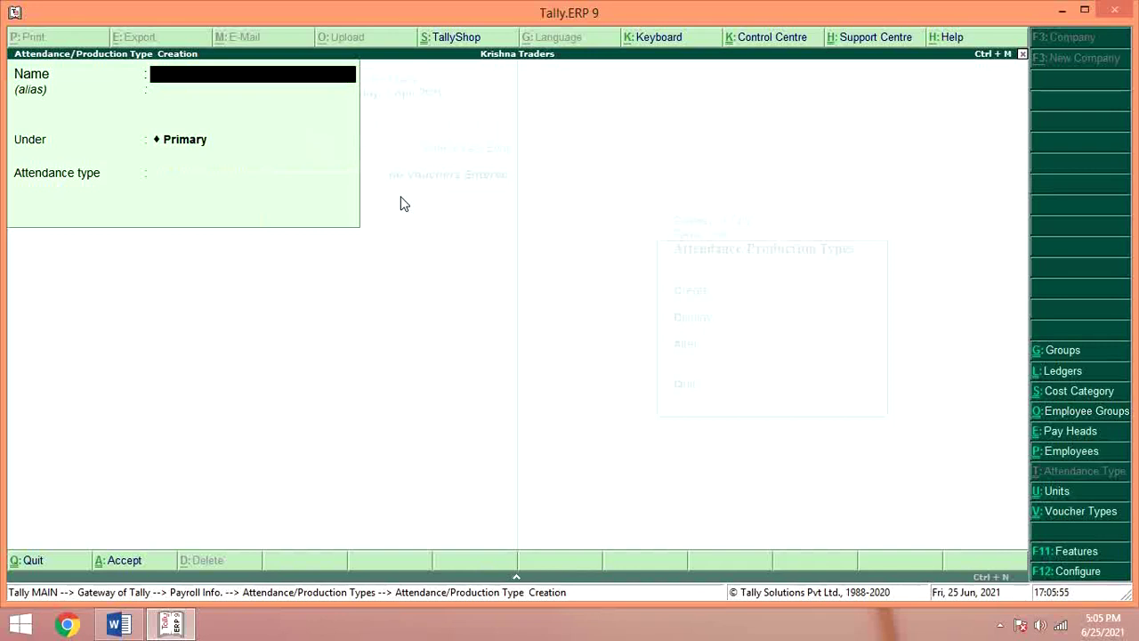
Step: Create an attendance/production type named Overtime under Primary, with attendance type Production and unit Hr
text(Overtime)
key(Return)
key(Return)
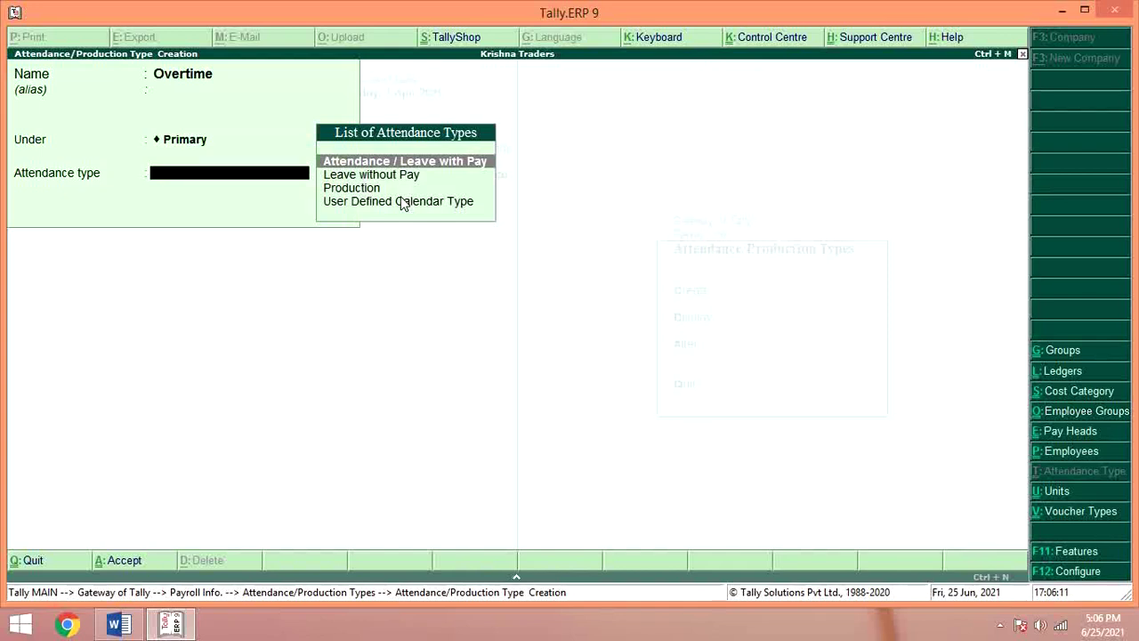
key(Down)
key(Down)
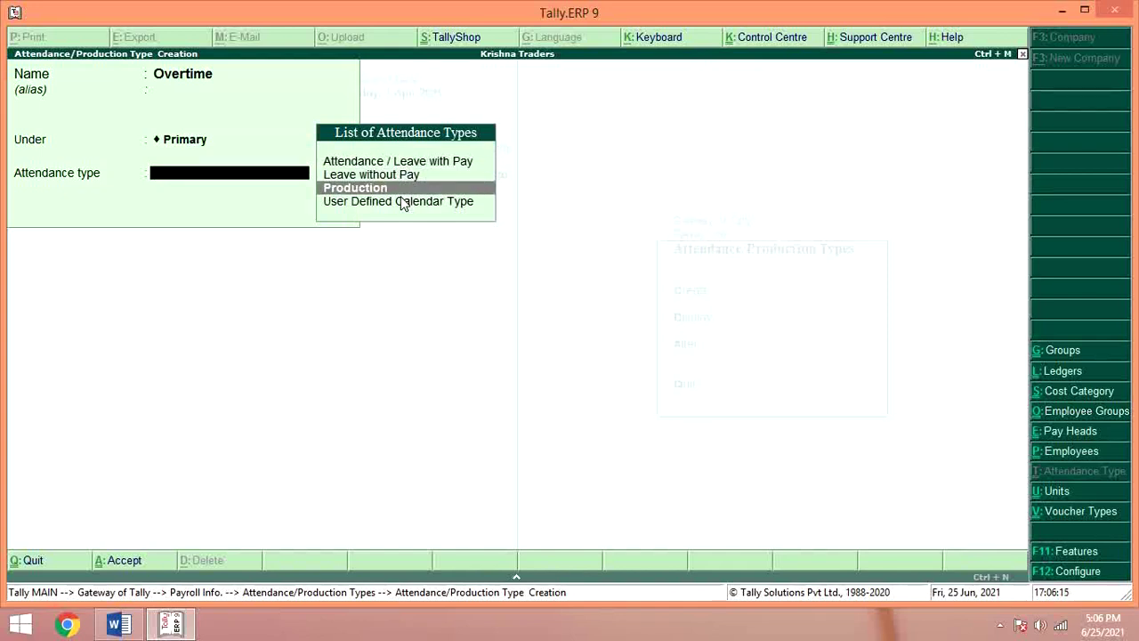
key(Return)
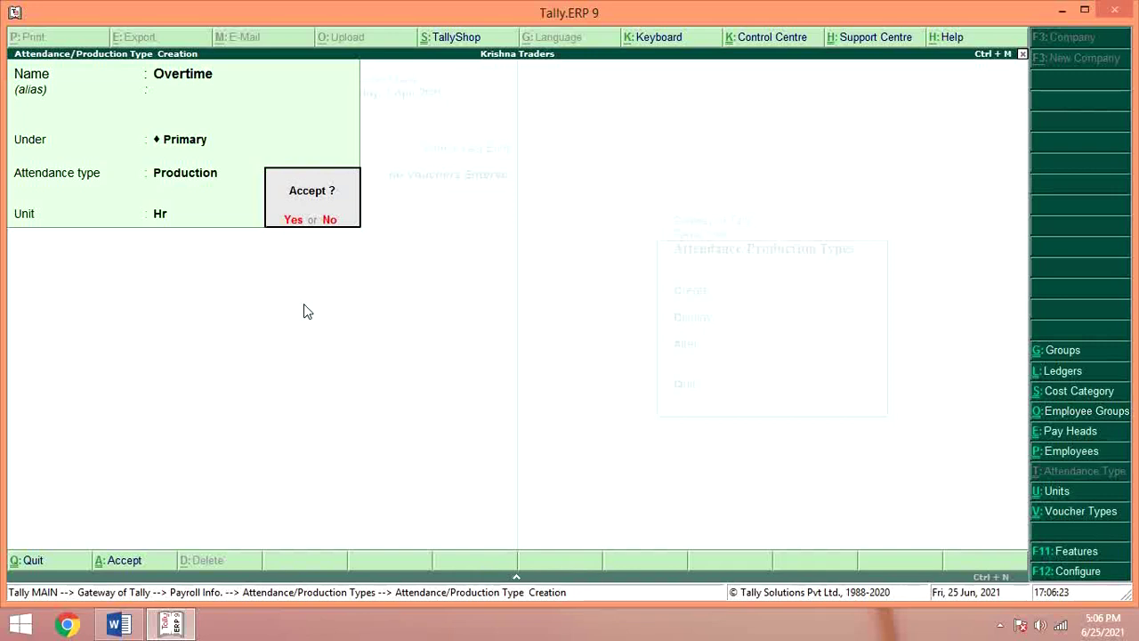
key(Return)
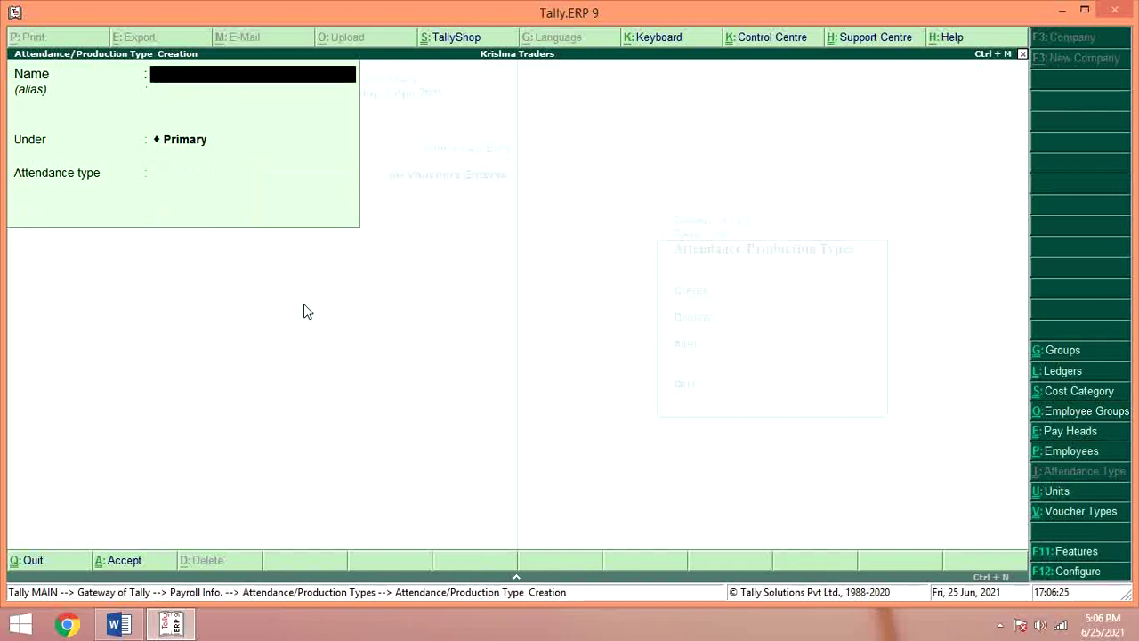
Step: Review the list of created attendance/production types, and consult the payroll accounting outline in the Word document before returning to Tally.ERP 9
key(Escape)
key(Return)
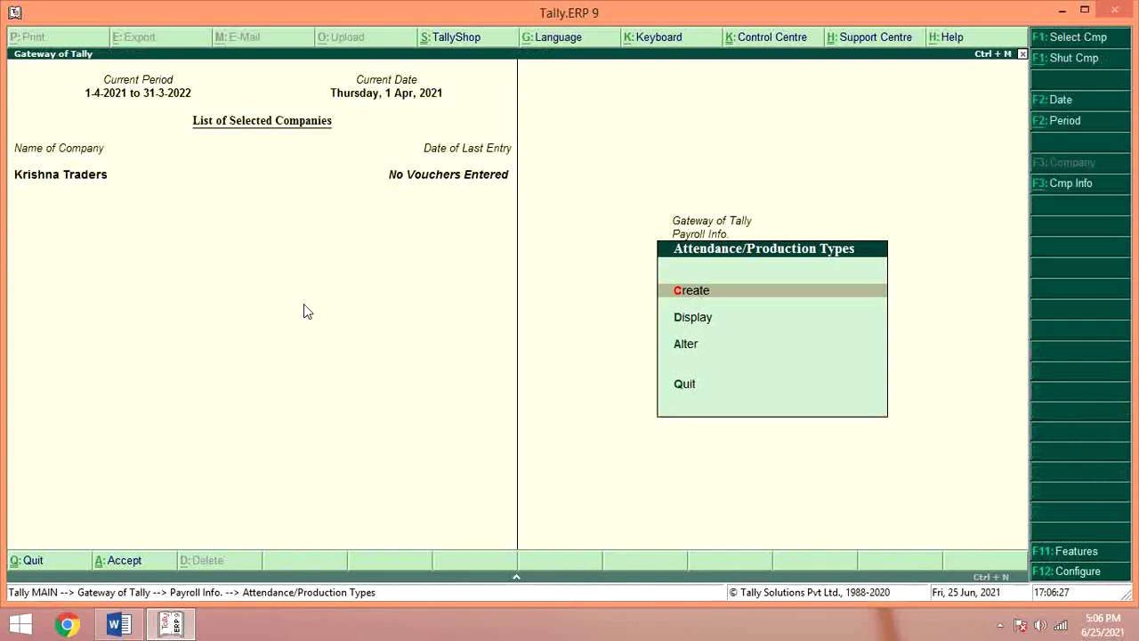
key(Down)
key(Return)
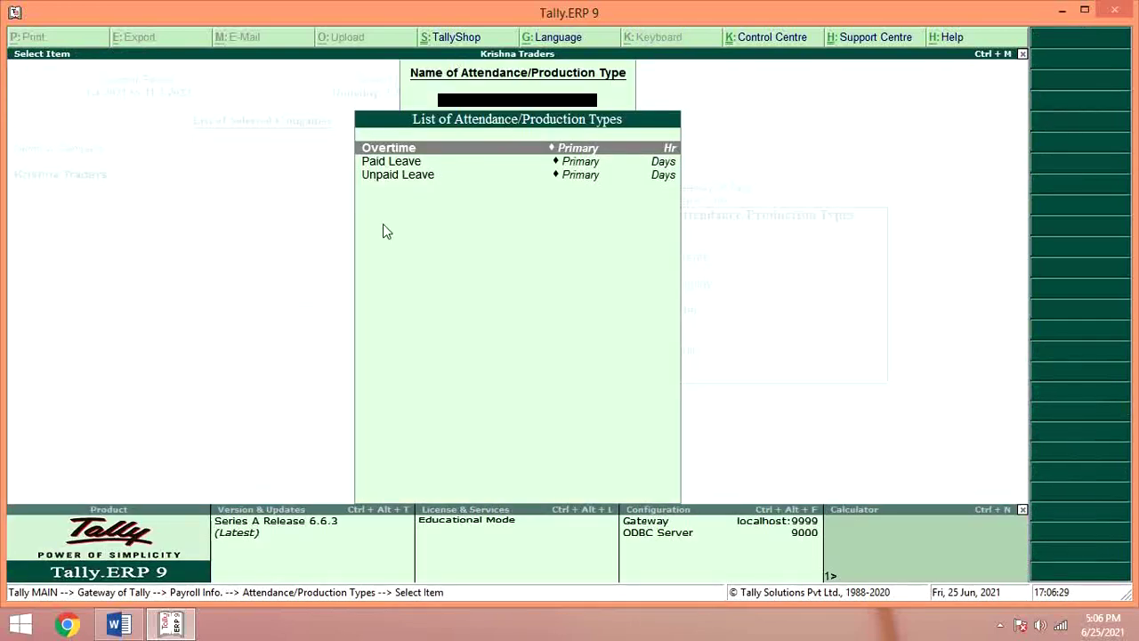
key(Escape)
key(Escape)
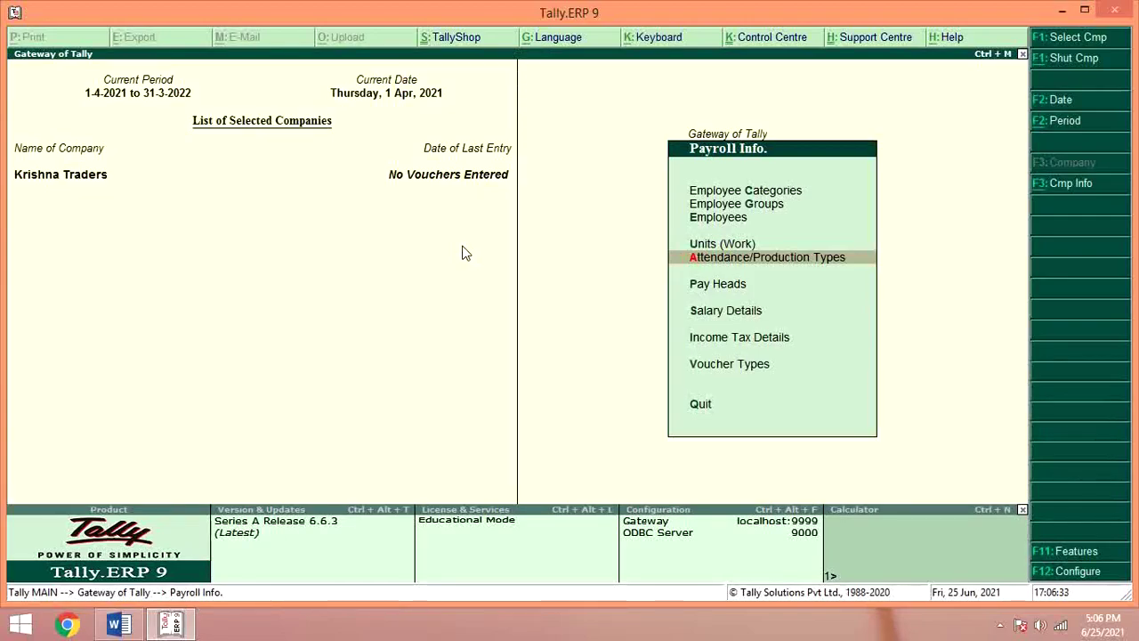
key(alt+Tab)
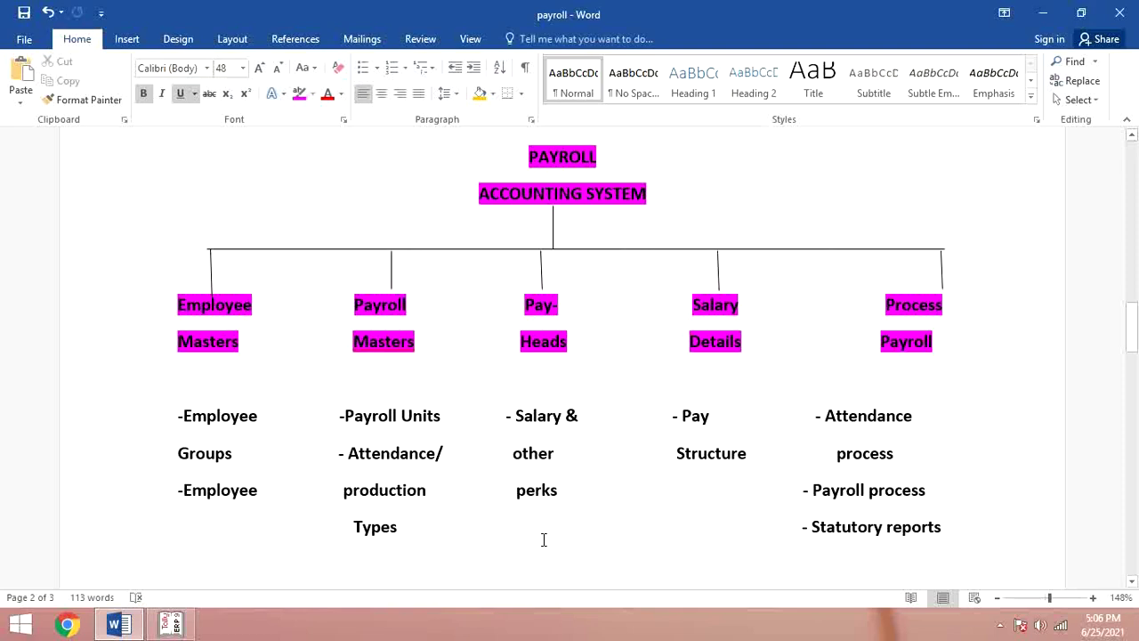
key(alt+Tab)
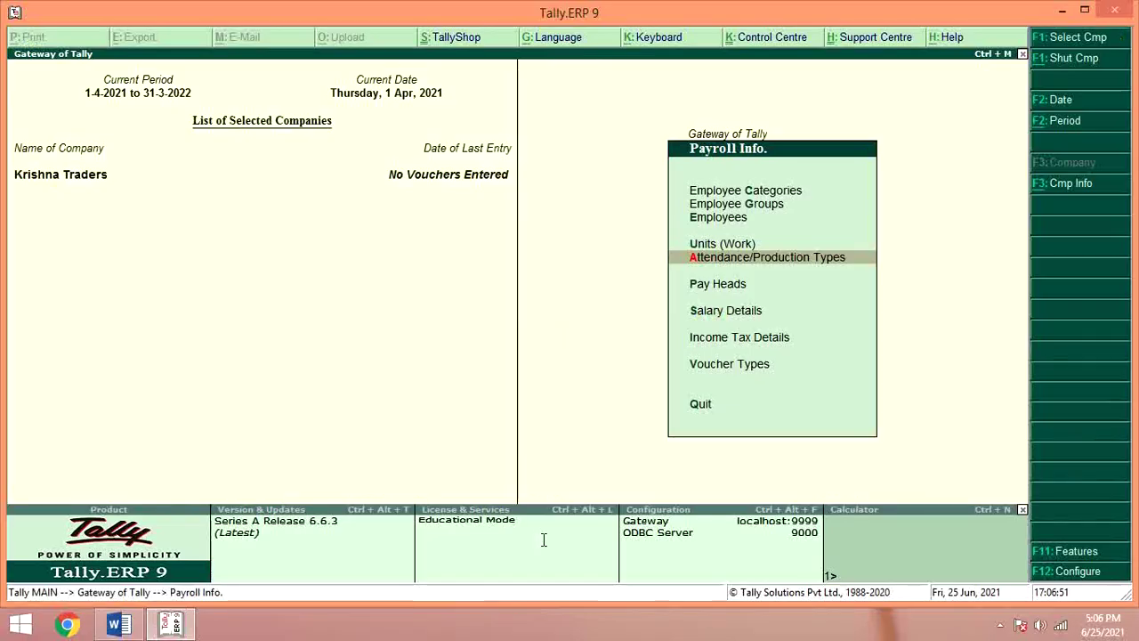